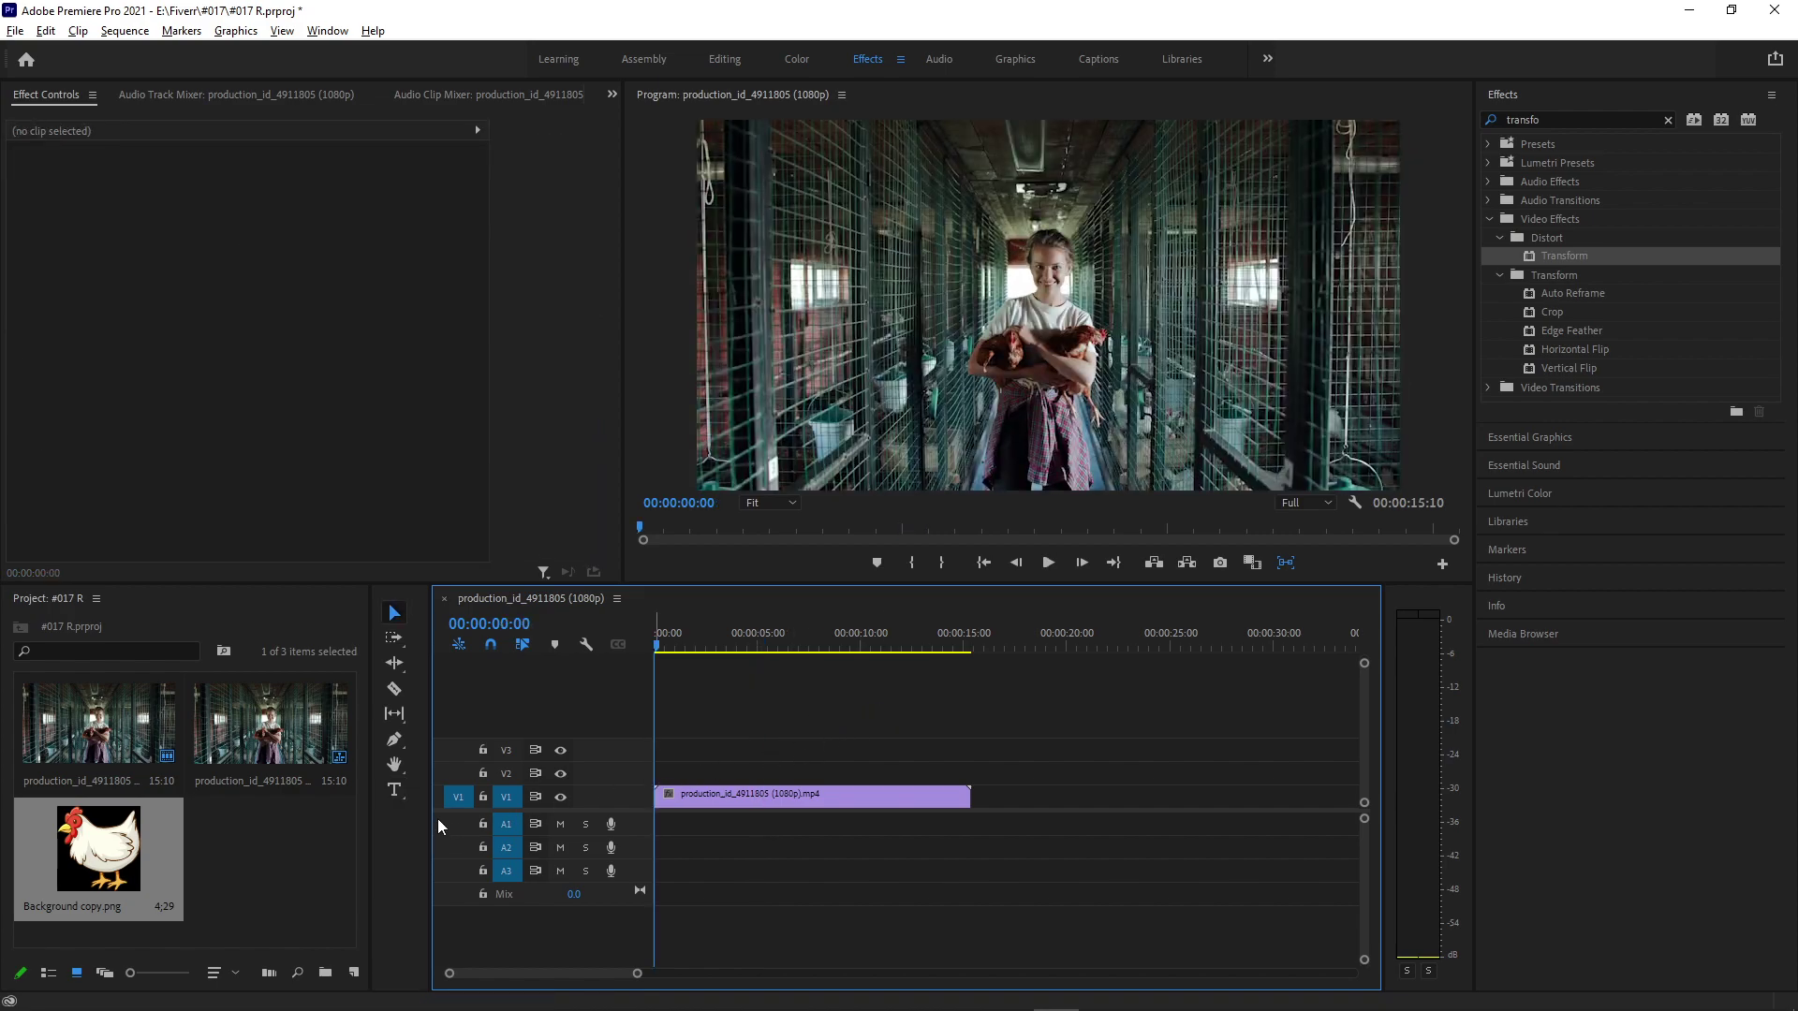
Add a text title with the person's first name in the upper-right area of the video frame
{"action": "left_click", "coordinate": [394, 790]}
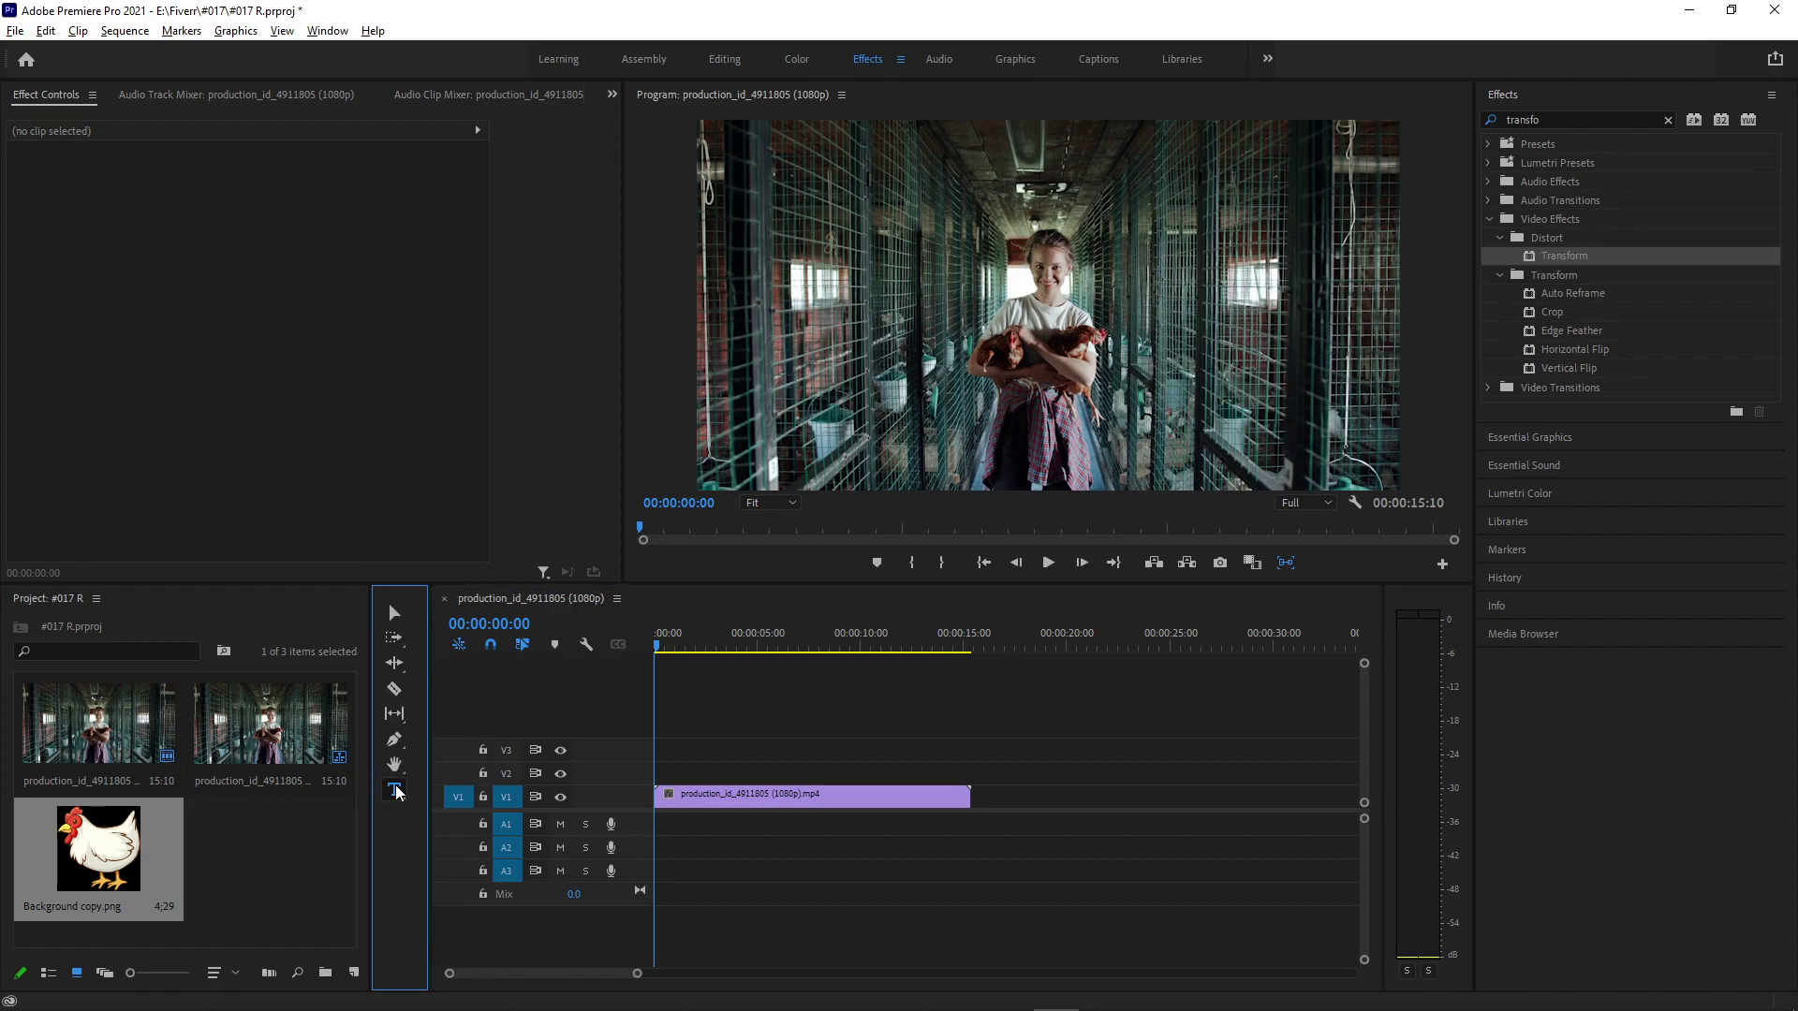
{"action": "left_click", "coordinate": [1190, 239]}
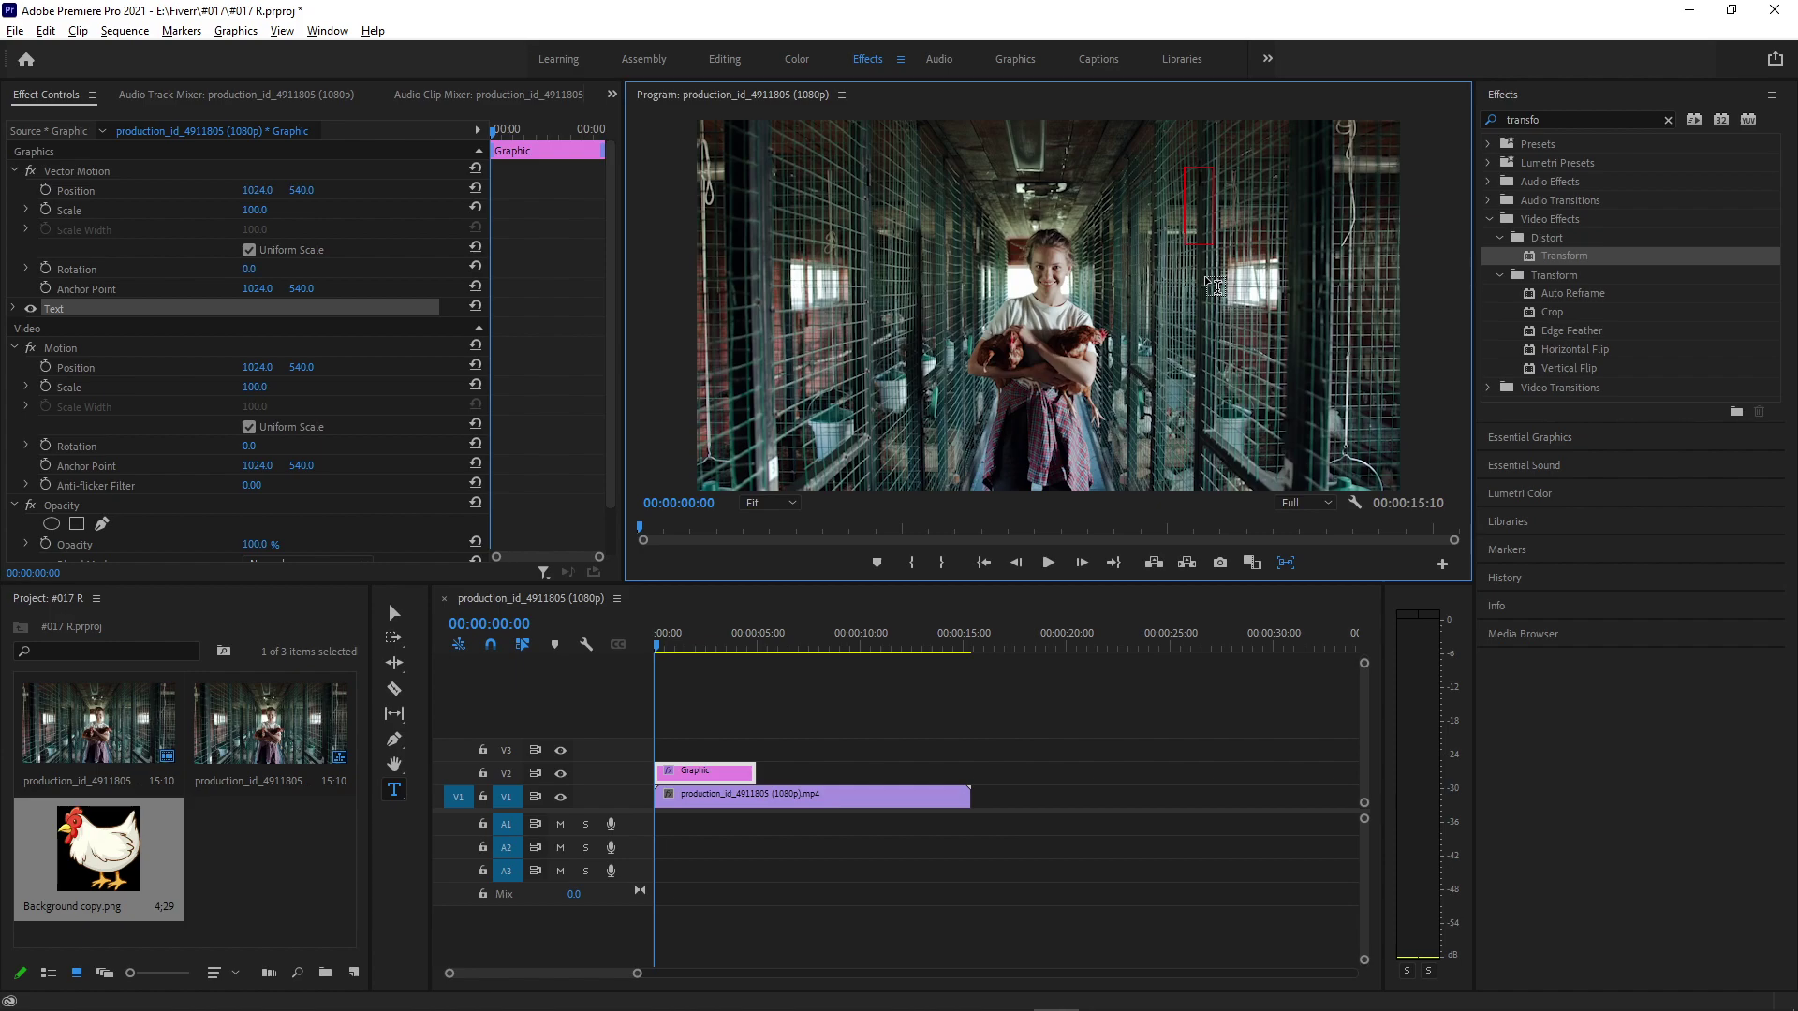
{"action": "left_click", "coordinate": [1544, 437]}
{"action": "left_click", "coordinate": [1201, 210]}
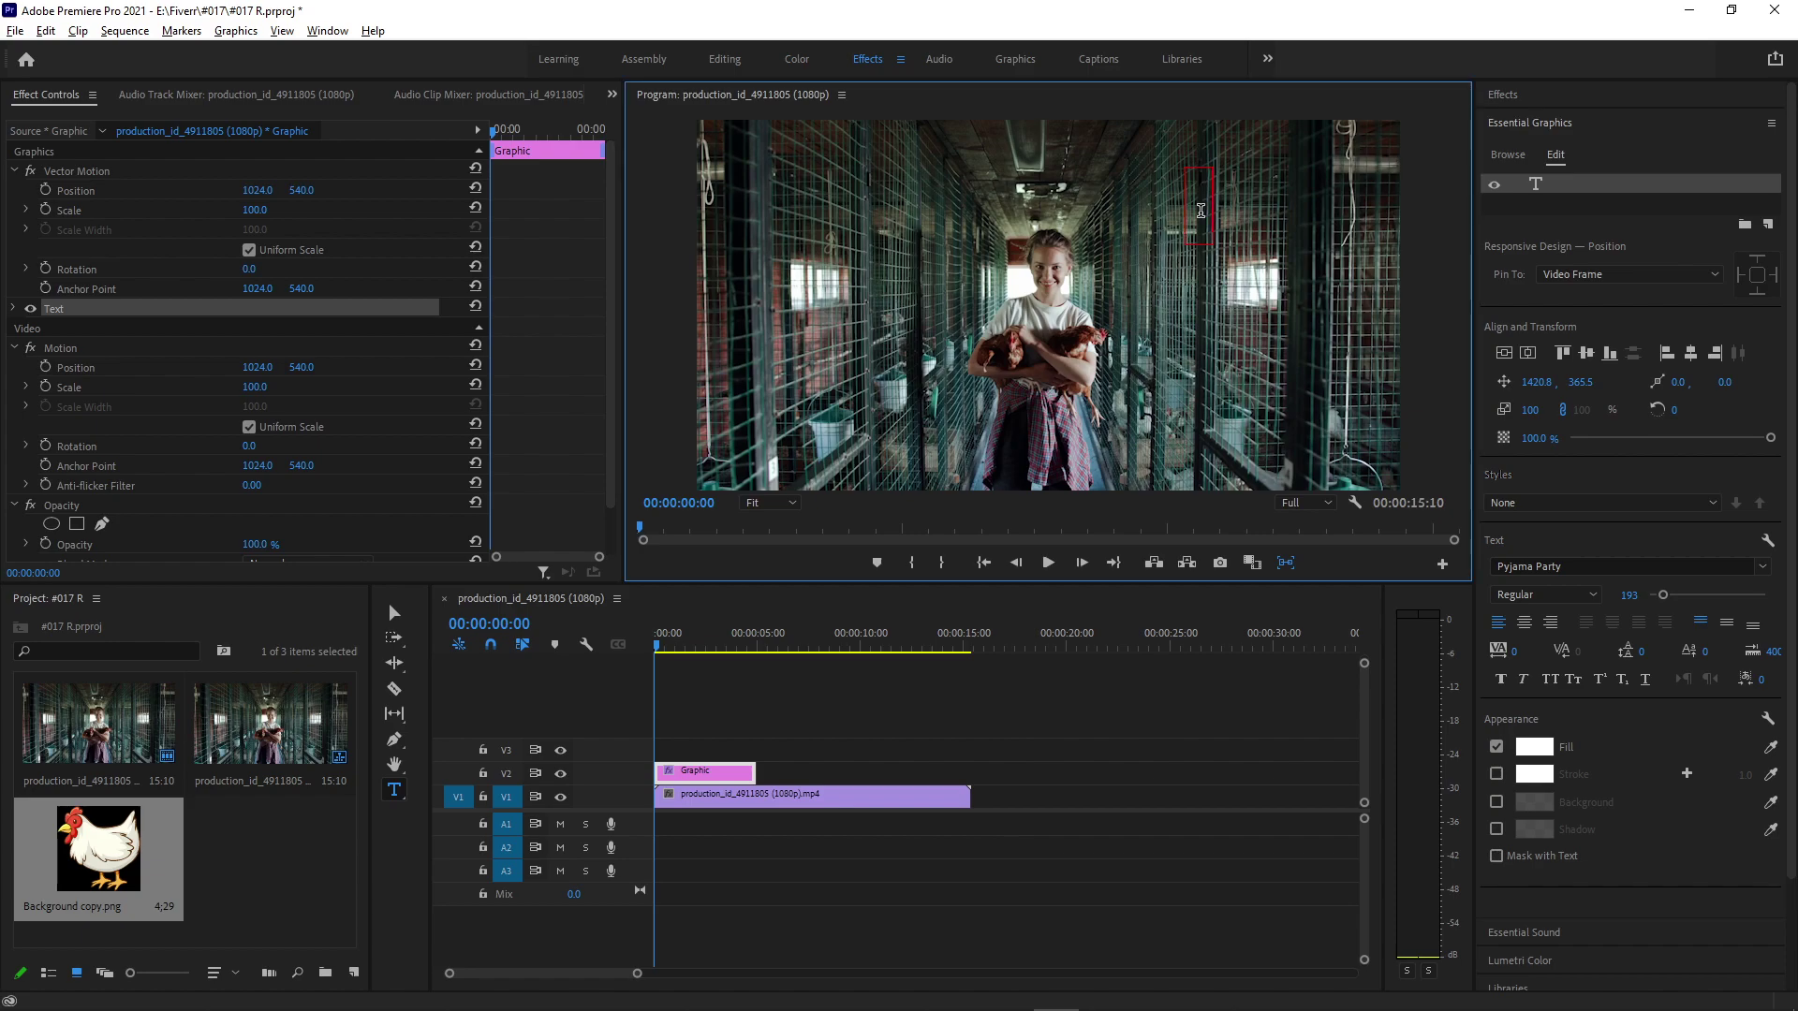
{"action": "type", "text": "SArah"}
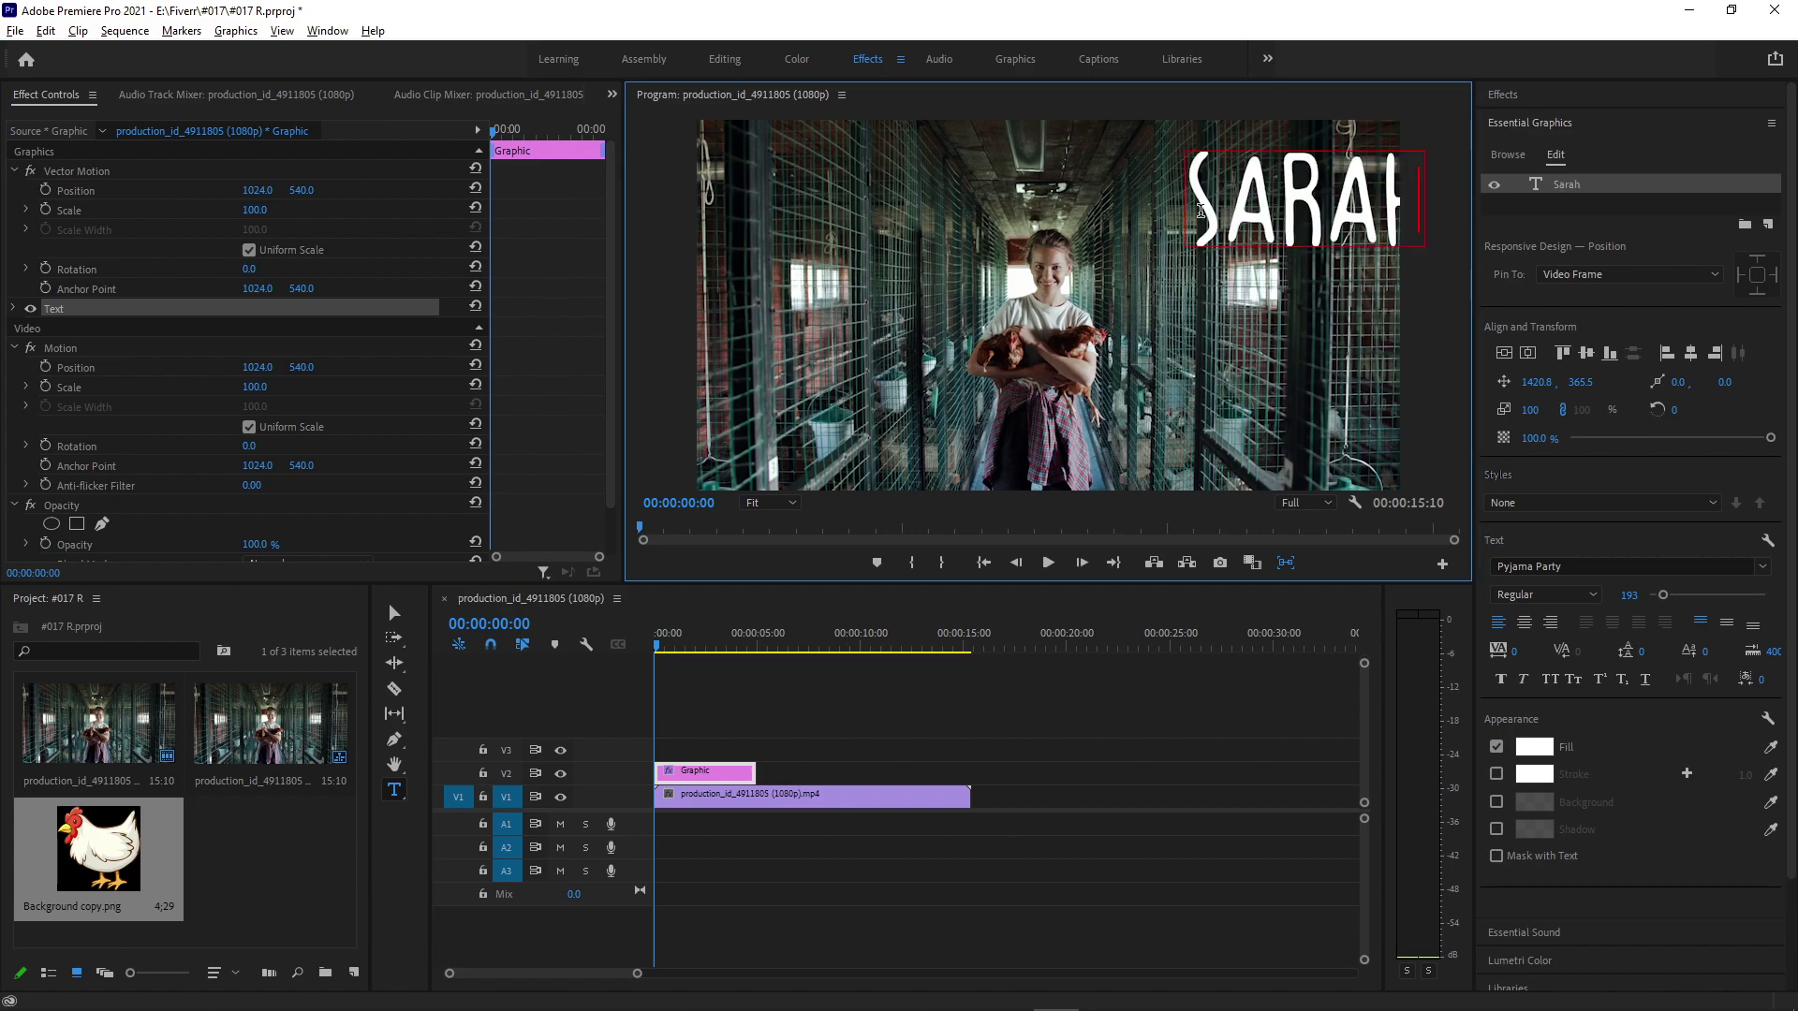
Set the title font to Impact and add a smaller second line reading "Famer" at font size 91
{"action": "key", "text": "ctrl+a"}
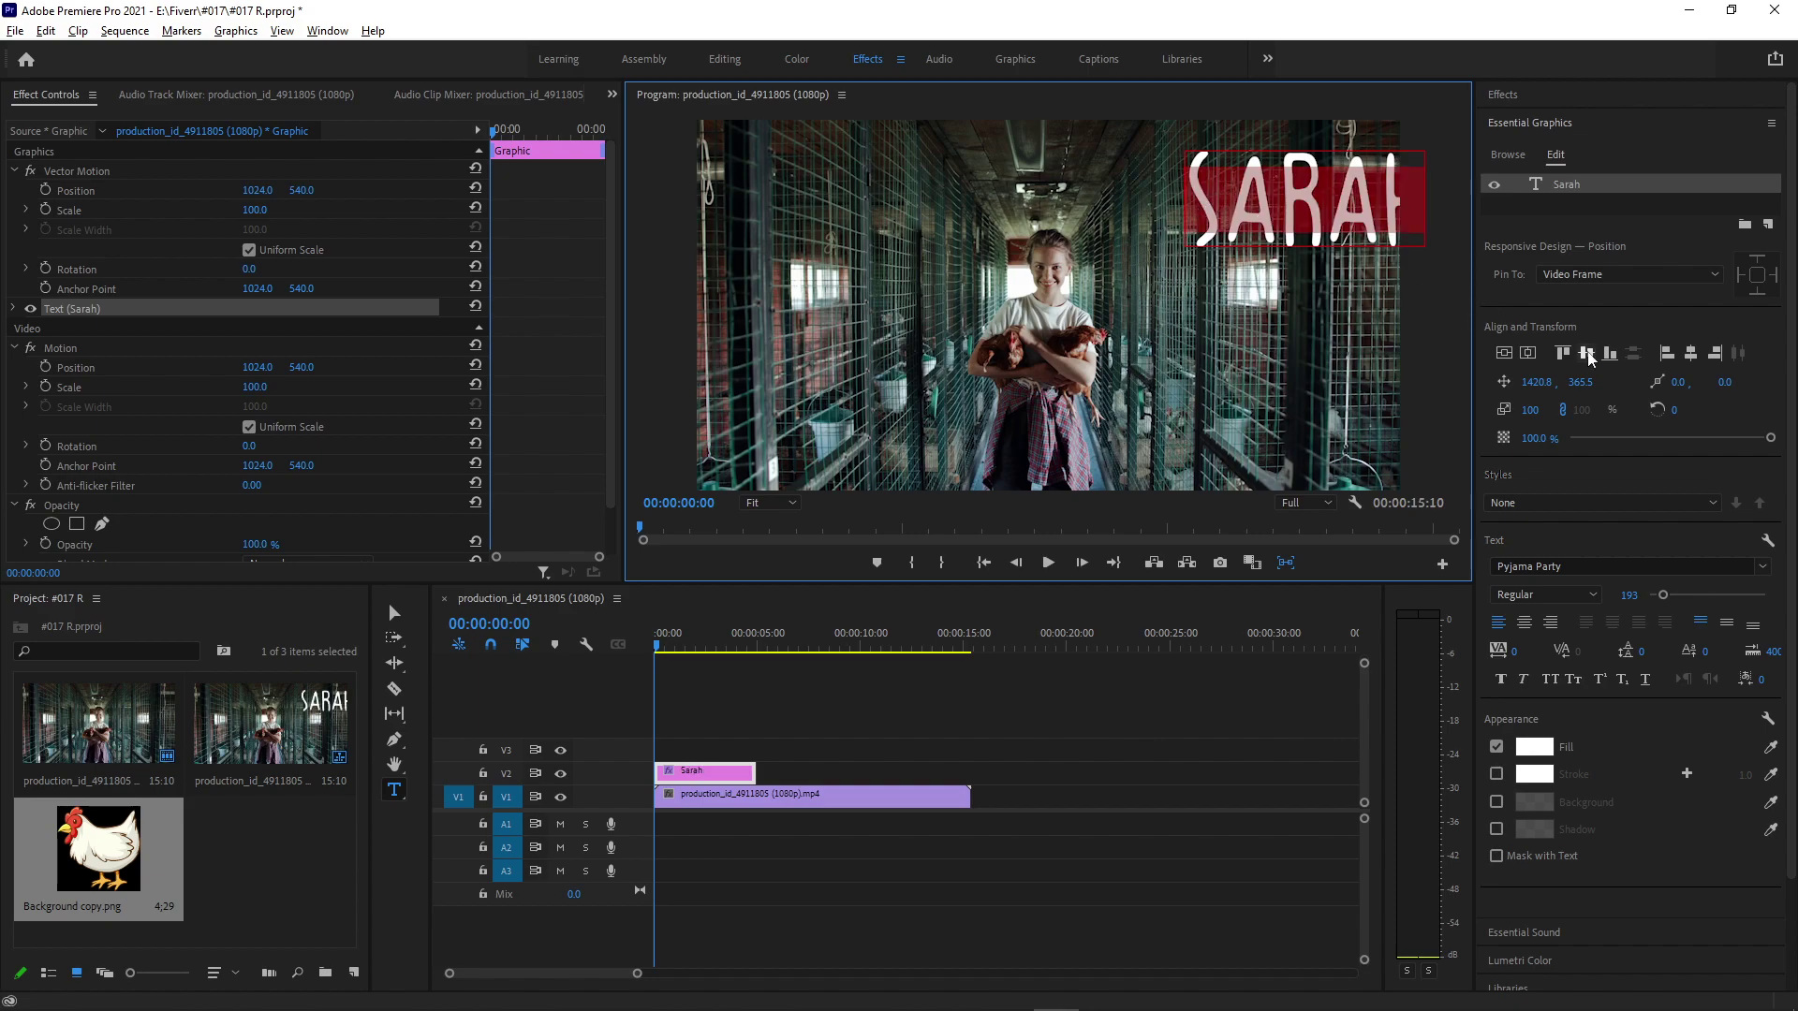
{"action": "left_click", "coordinate": [1762, 566]}
{"action": "scroll", "coordinate": [1672, 626], "scroll_direction": "up", "scroll_amount": 15}
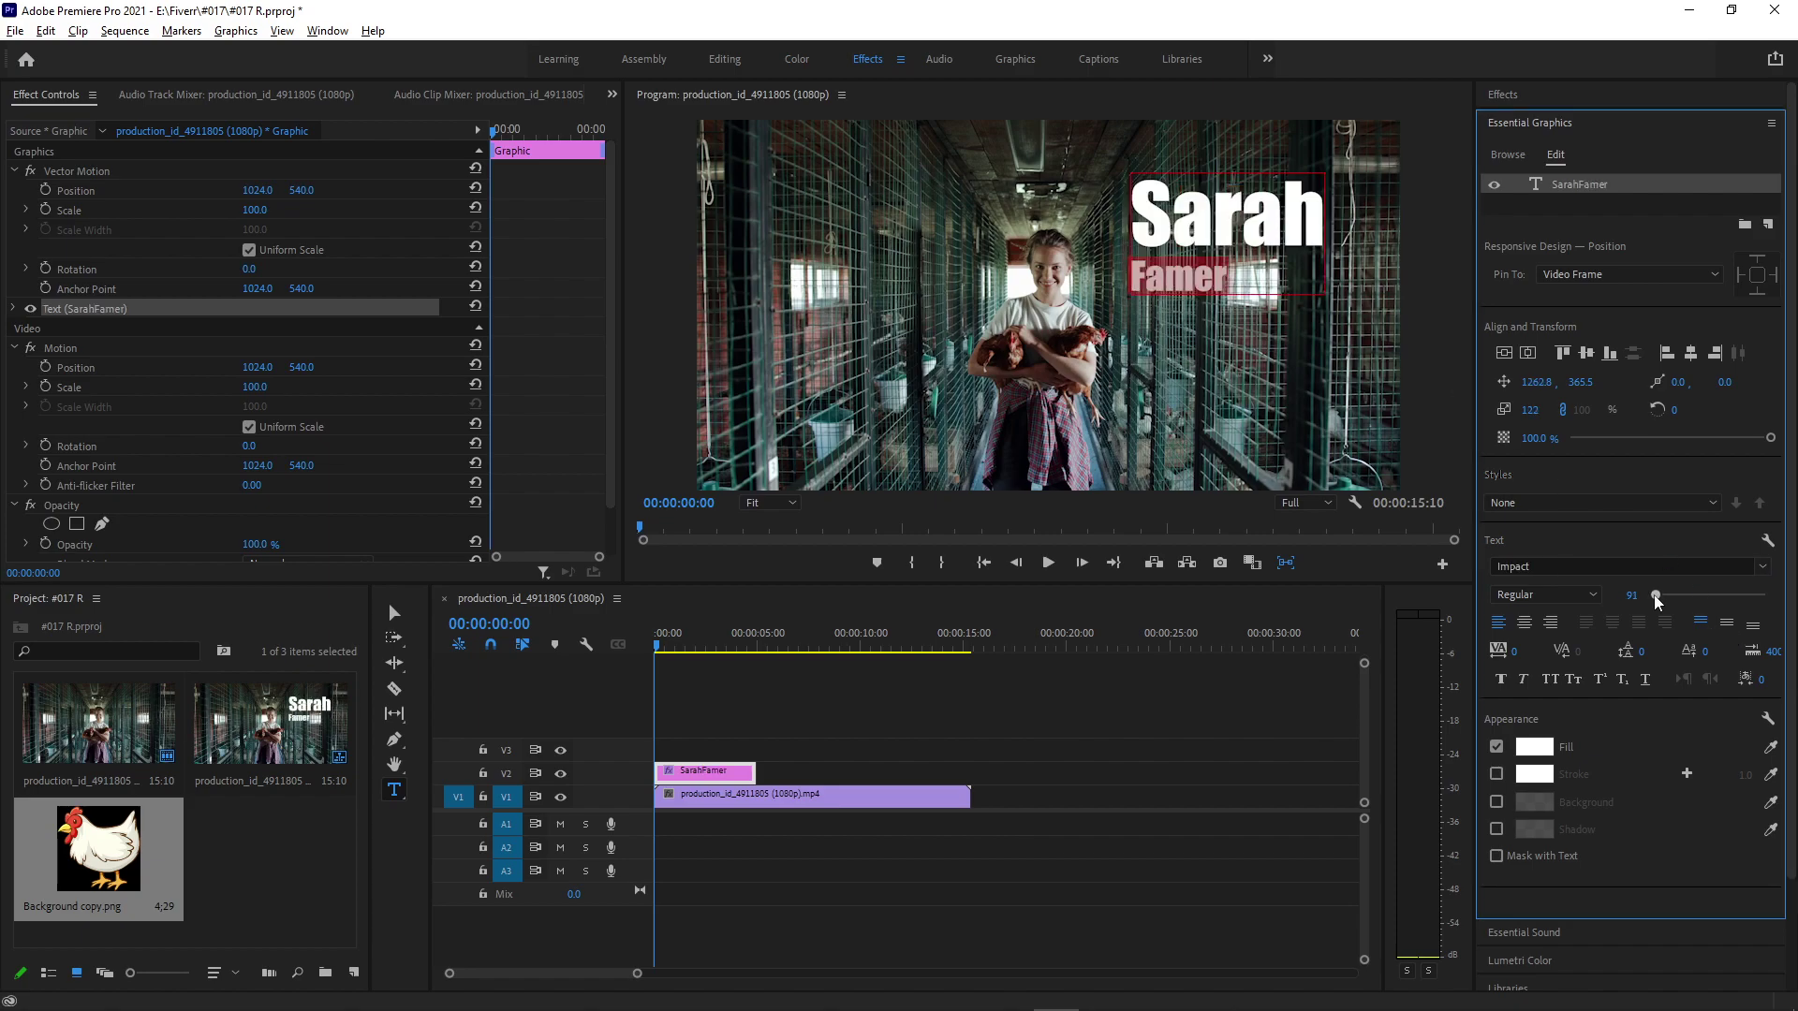
{"action": "left_click_drag", "start_coordinate": [1654, 595], "coordinate": [1655, 590]}
{"action": "left_click", "coordinate": [1242, 216]}
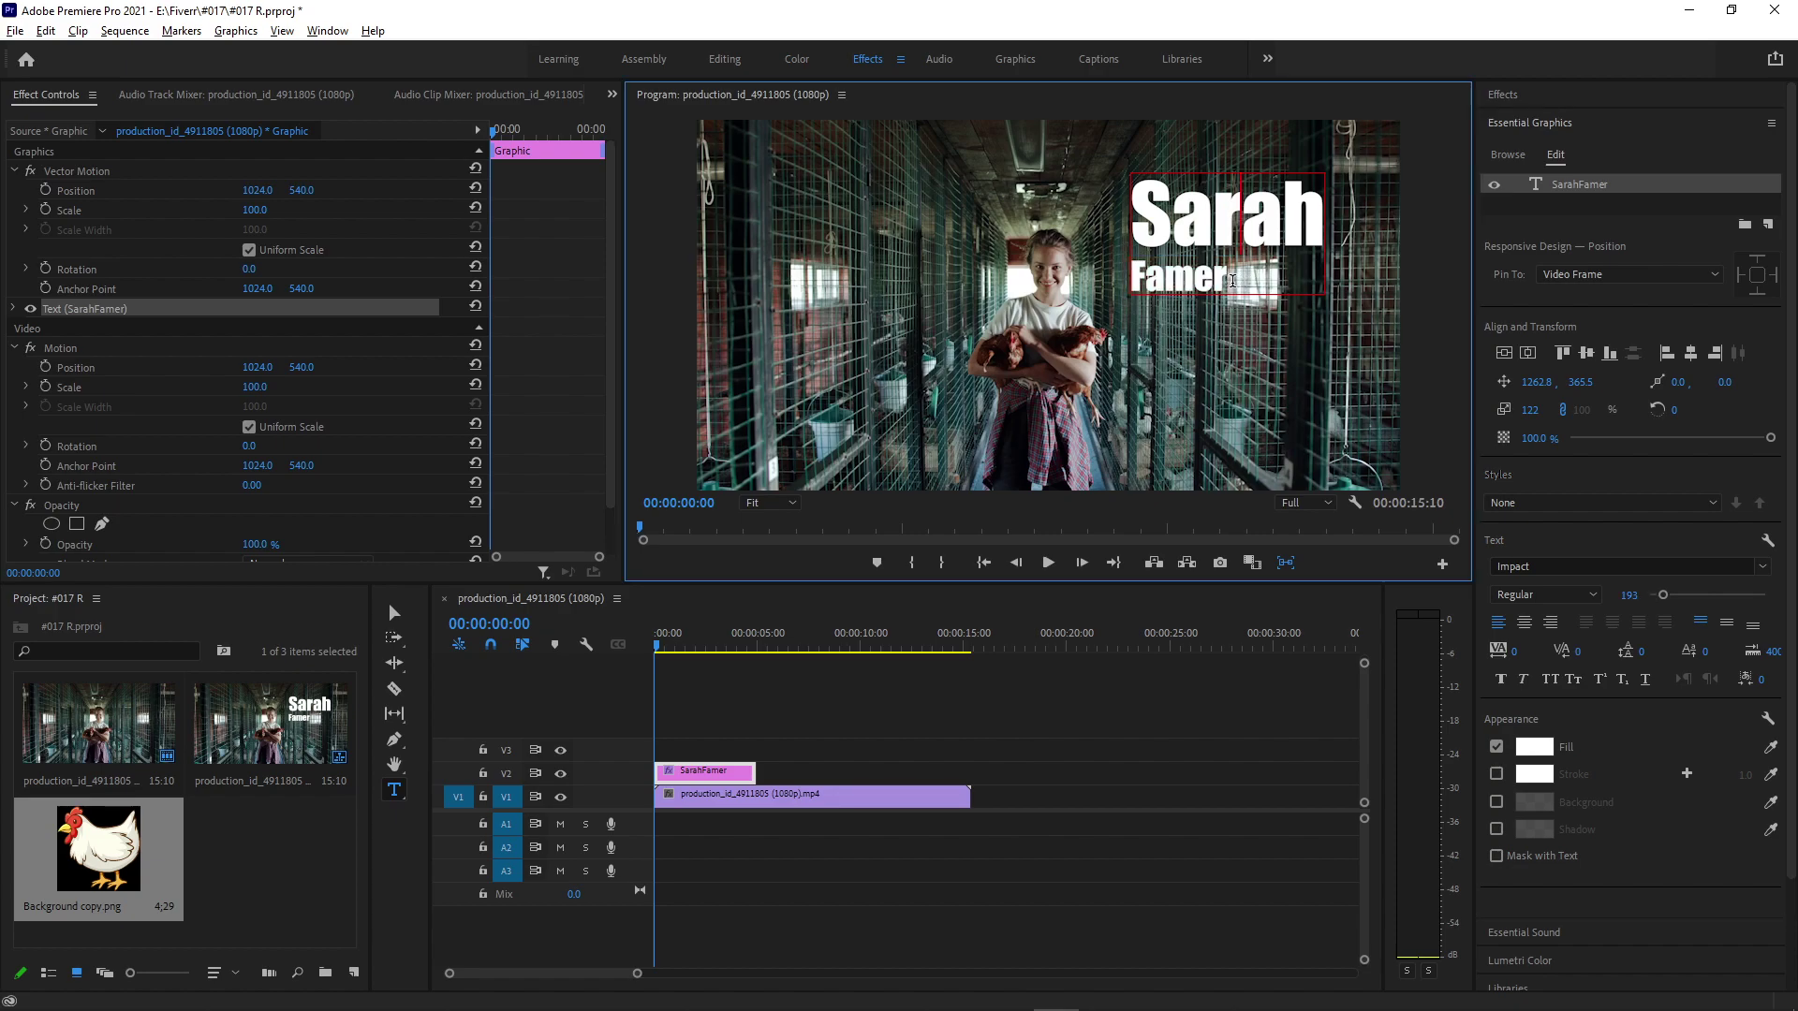
{"action": "left_click_drag", "start_coordinate": [1232, 285], "coordinate": [1185, 256]}
{"action": "key", "text": "ctrl+a"}
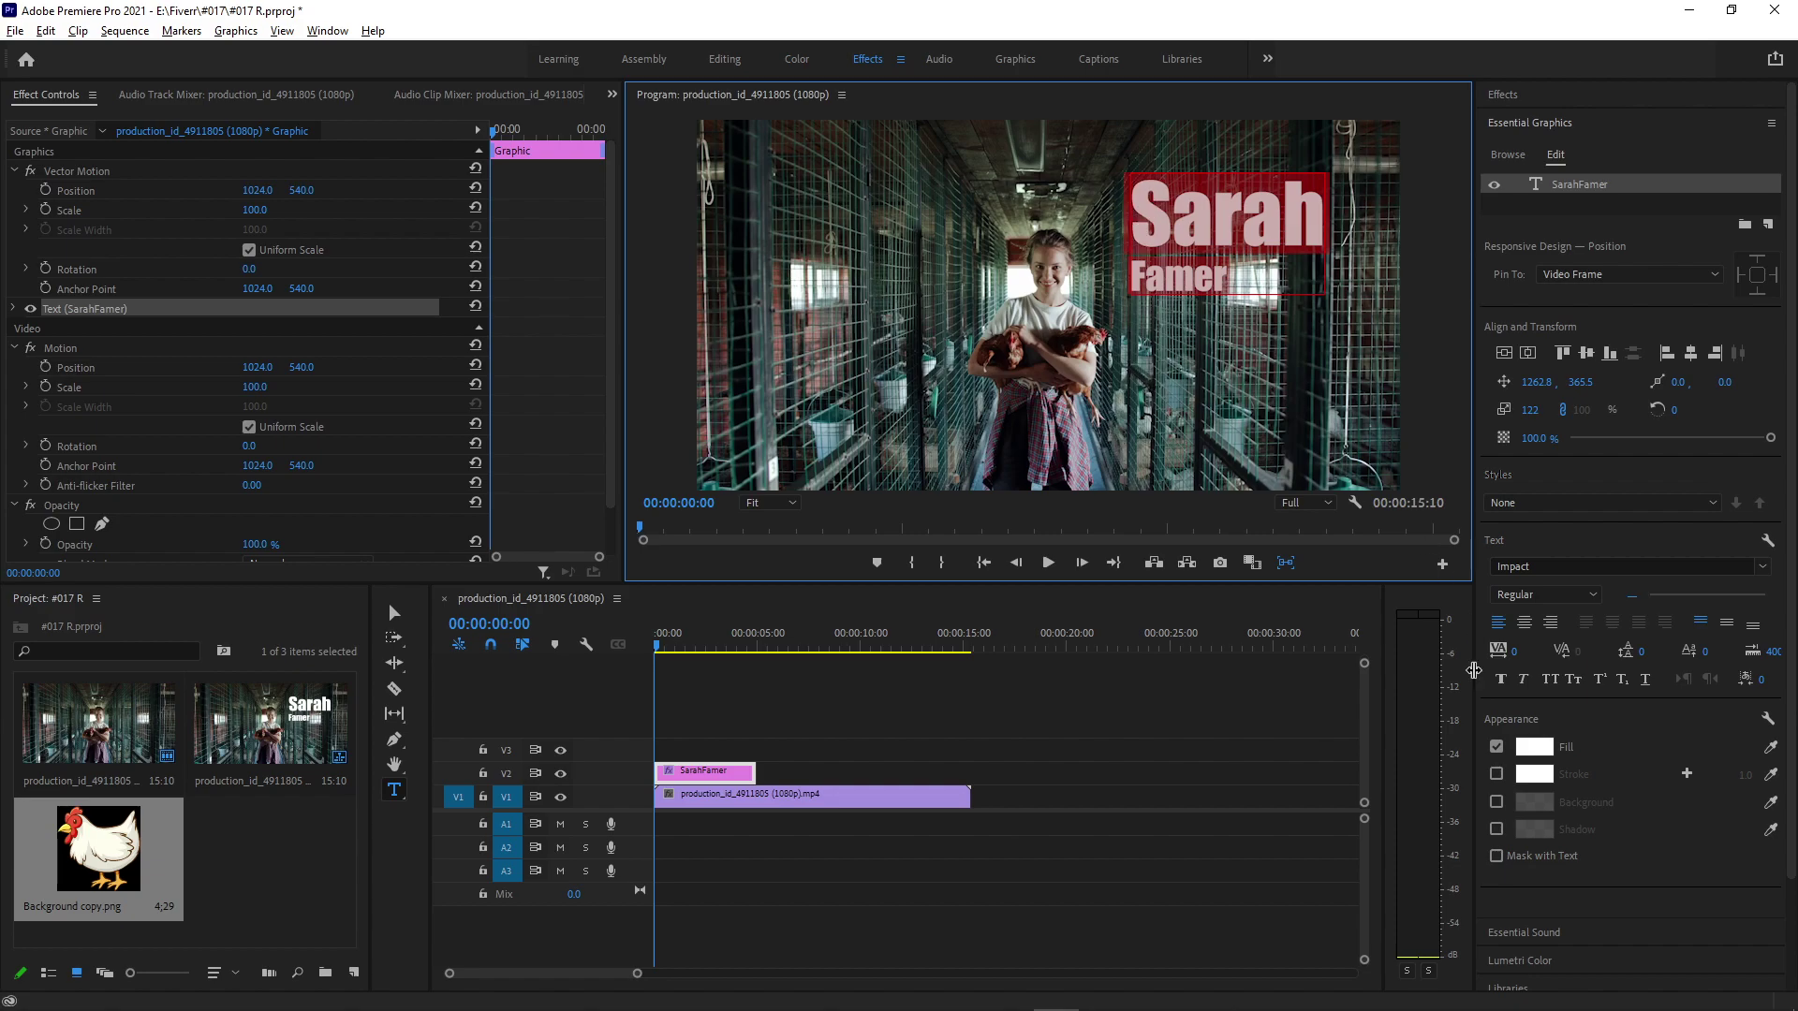
{"action": "left_click", "coordinate": [1490, 775]}
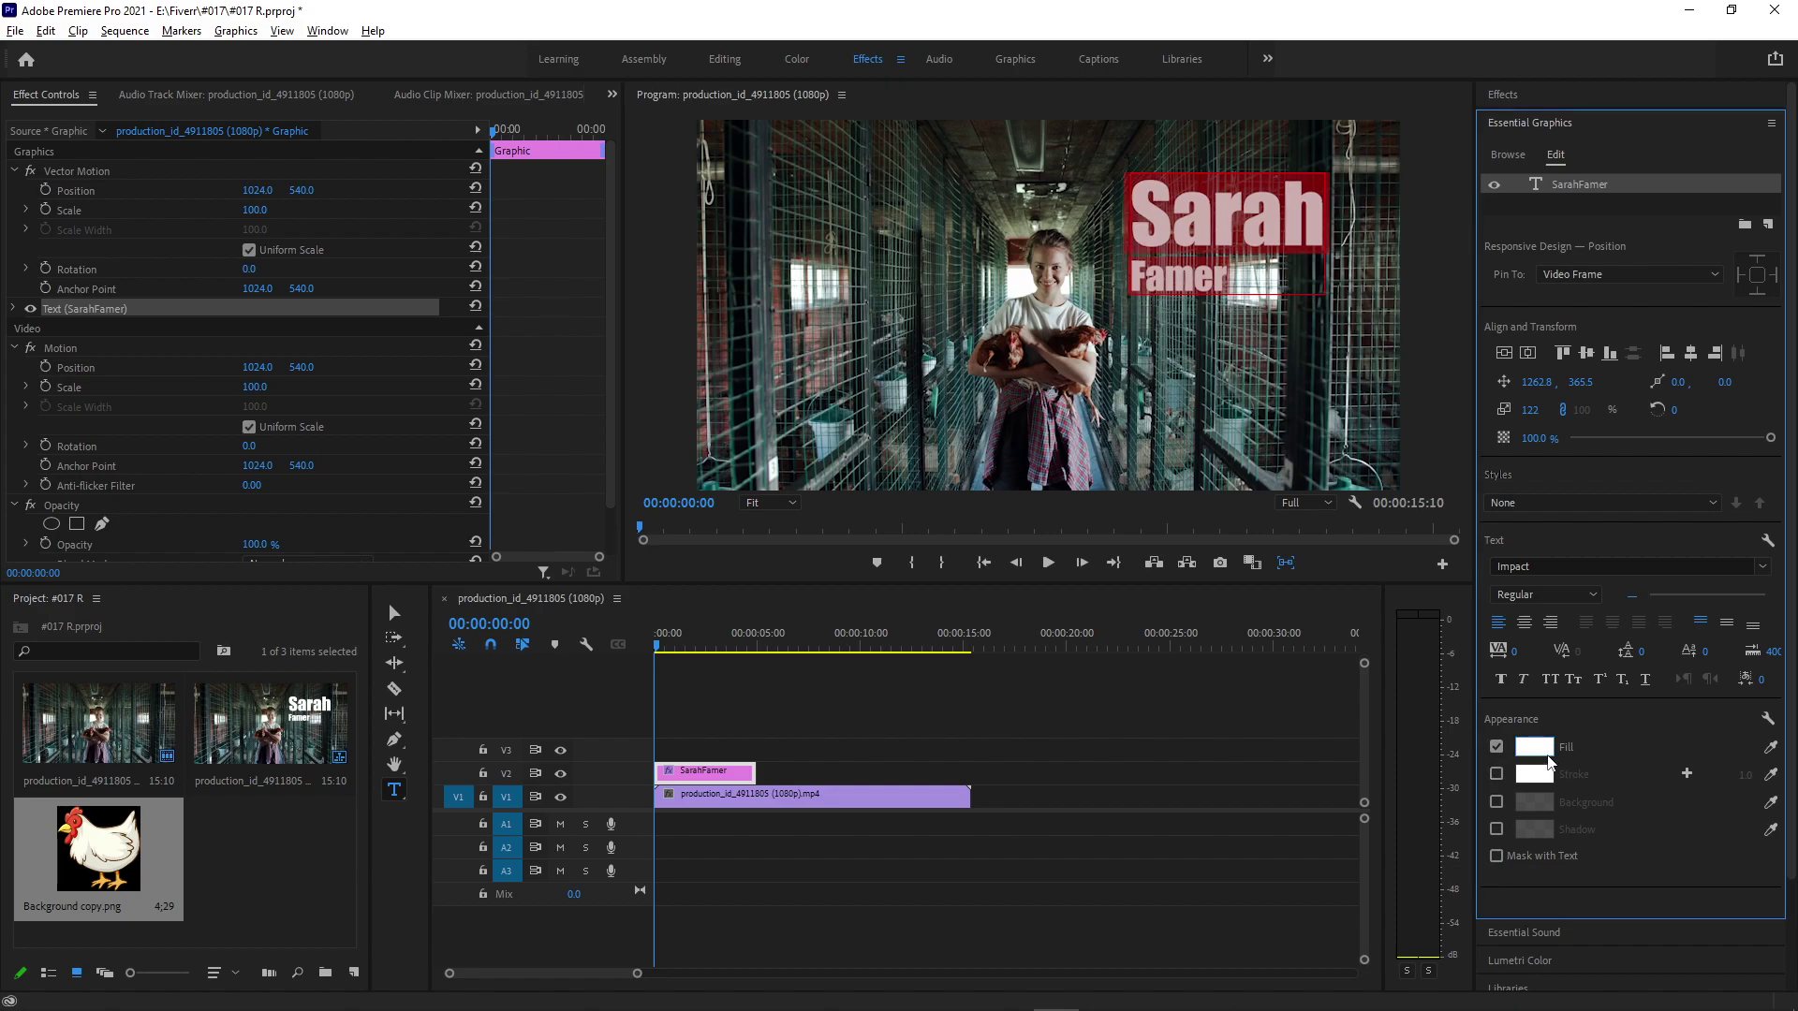
{"action": "left_click", "coordinate": [1252, 281]}
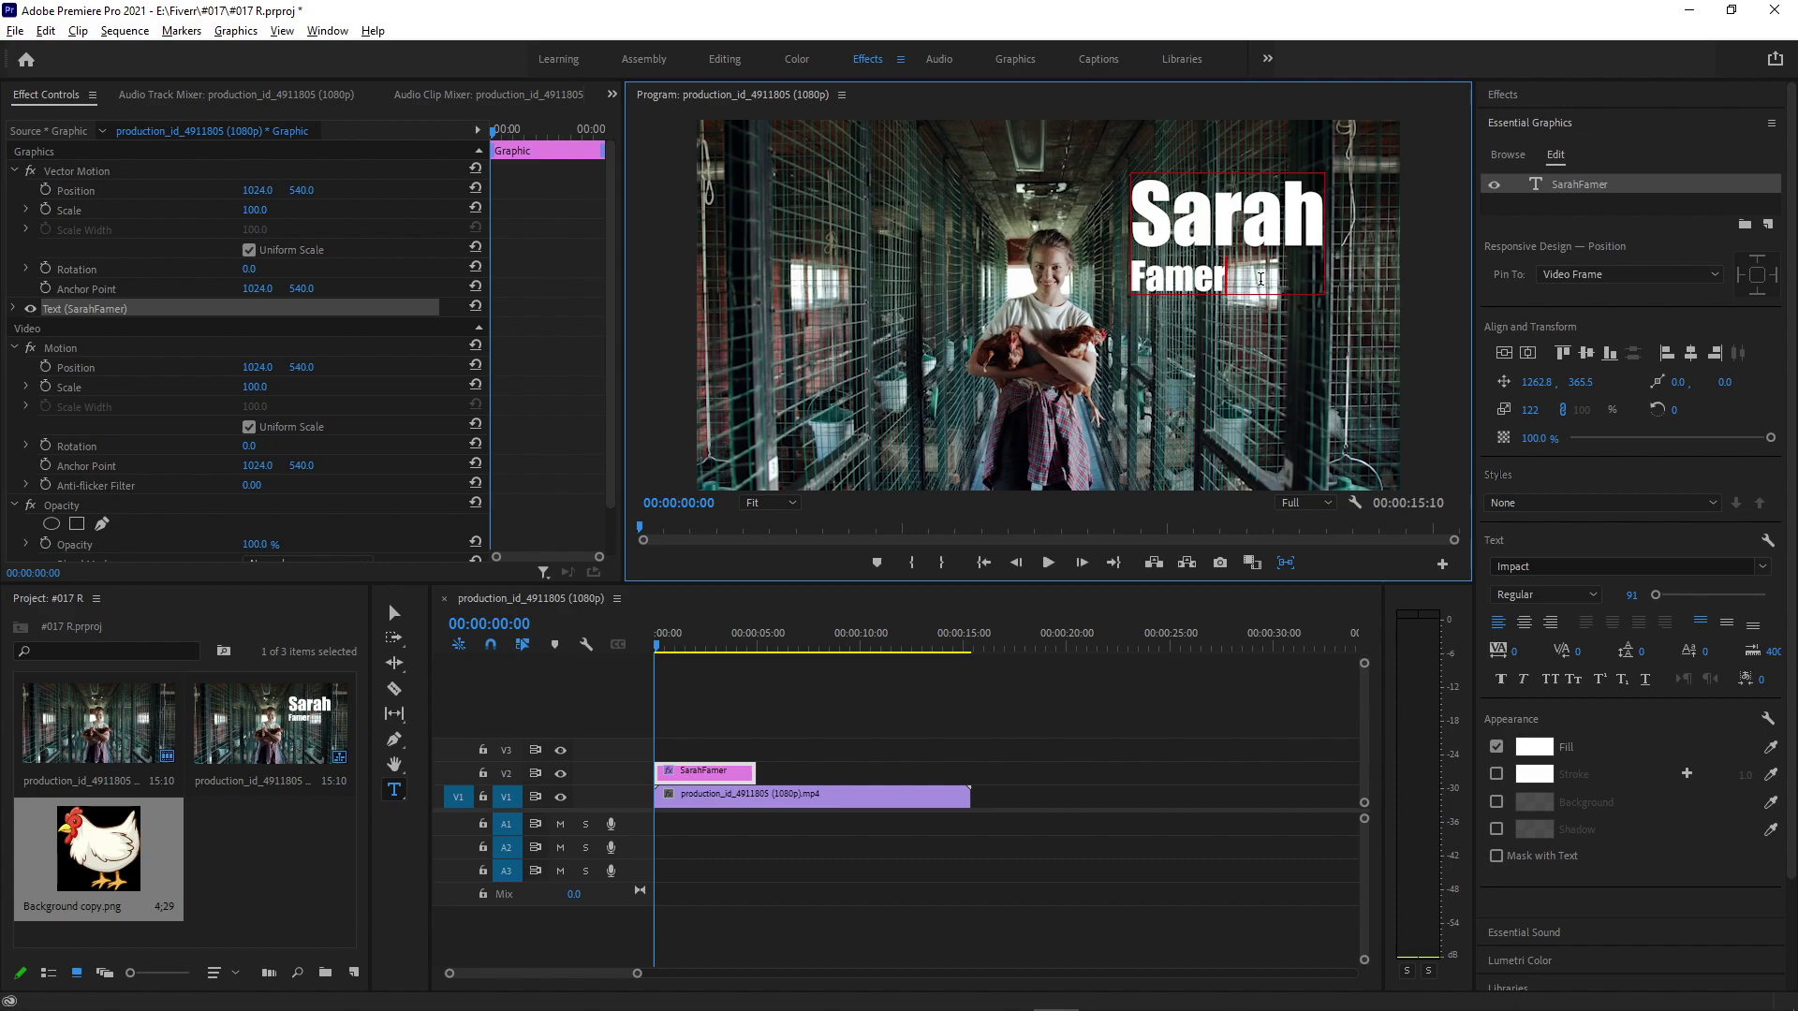
{"action": "left_click", "coordinate": [1049, 606]}
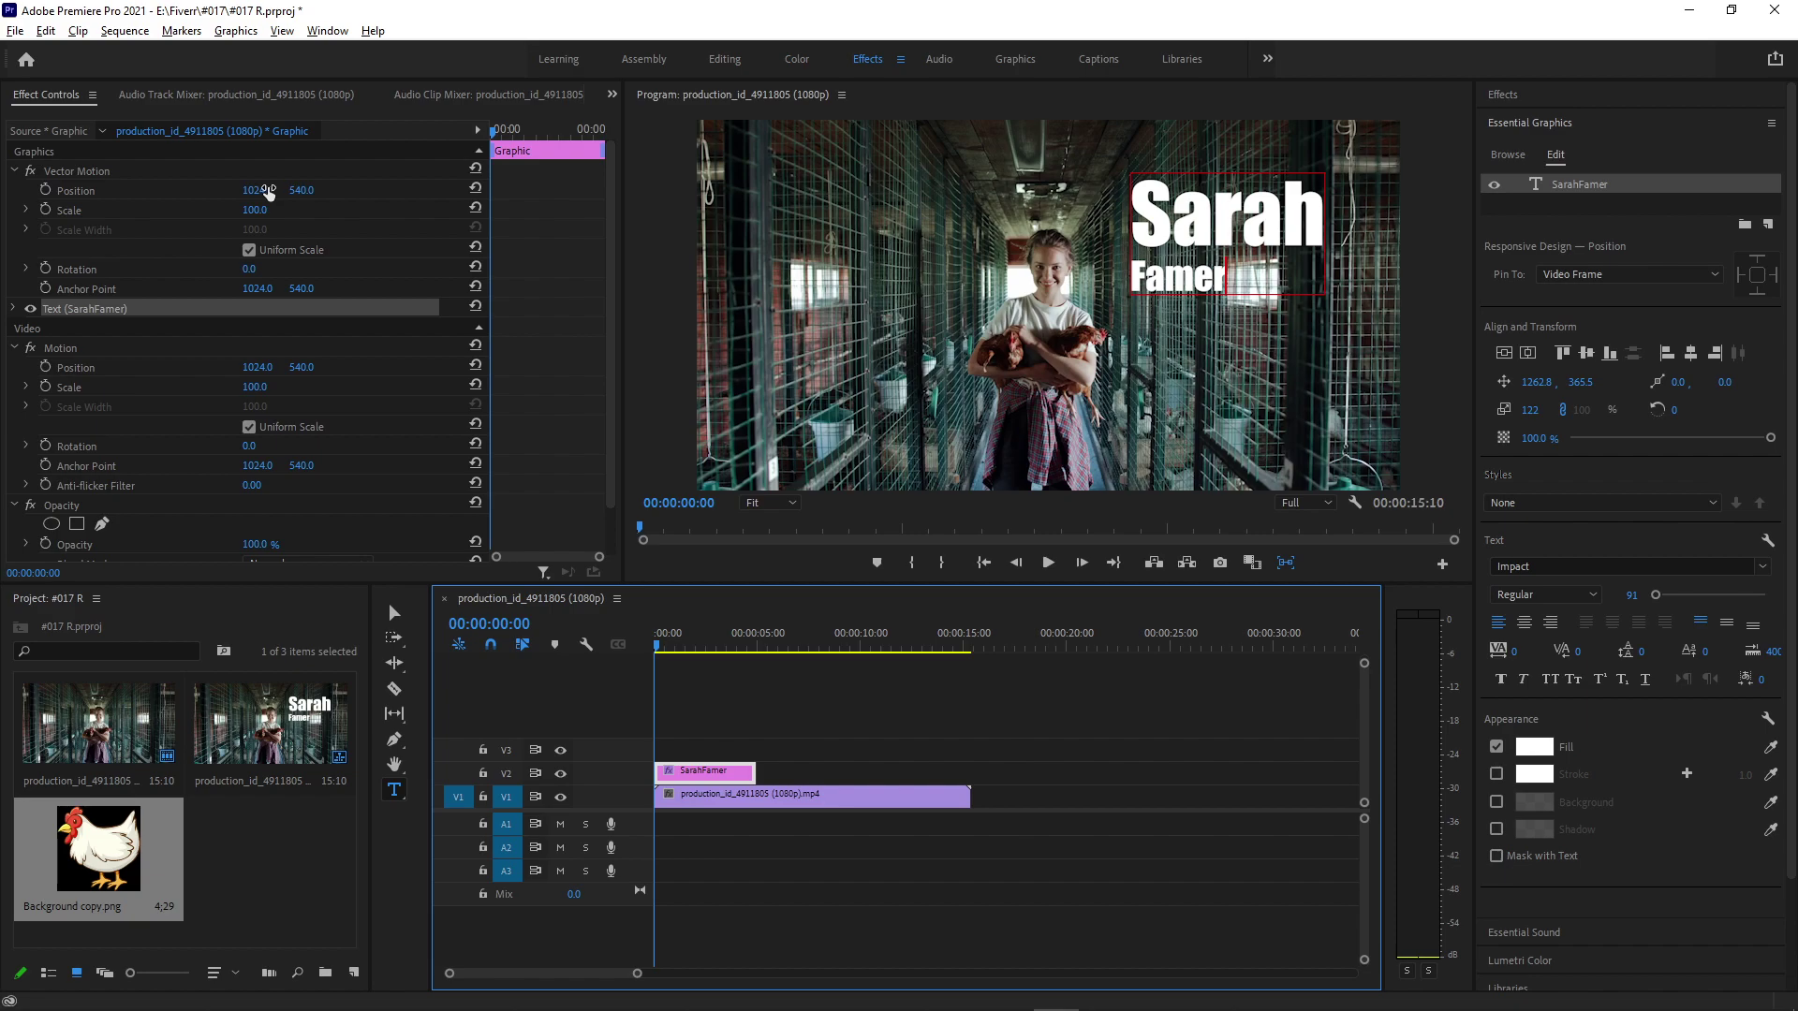
Turn on keyframing for the graphic's Vector Motion Position at 00:00:00:00 and set its horizontal value to 1830, off-frame
{"action": "left_click", "coordinate": [462, 134]}
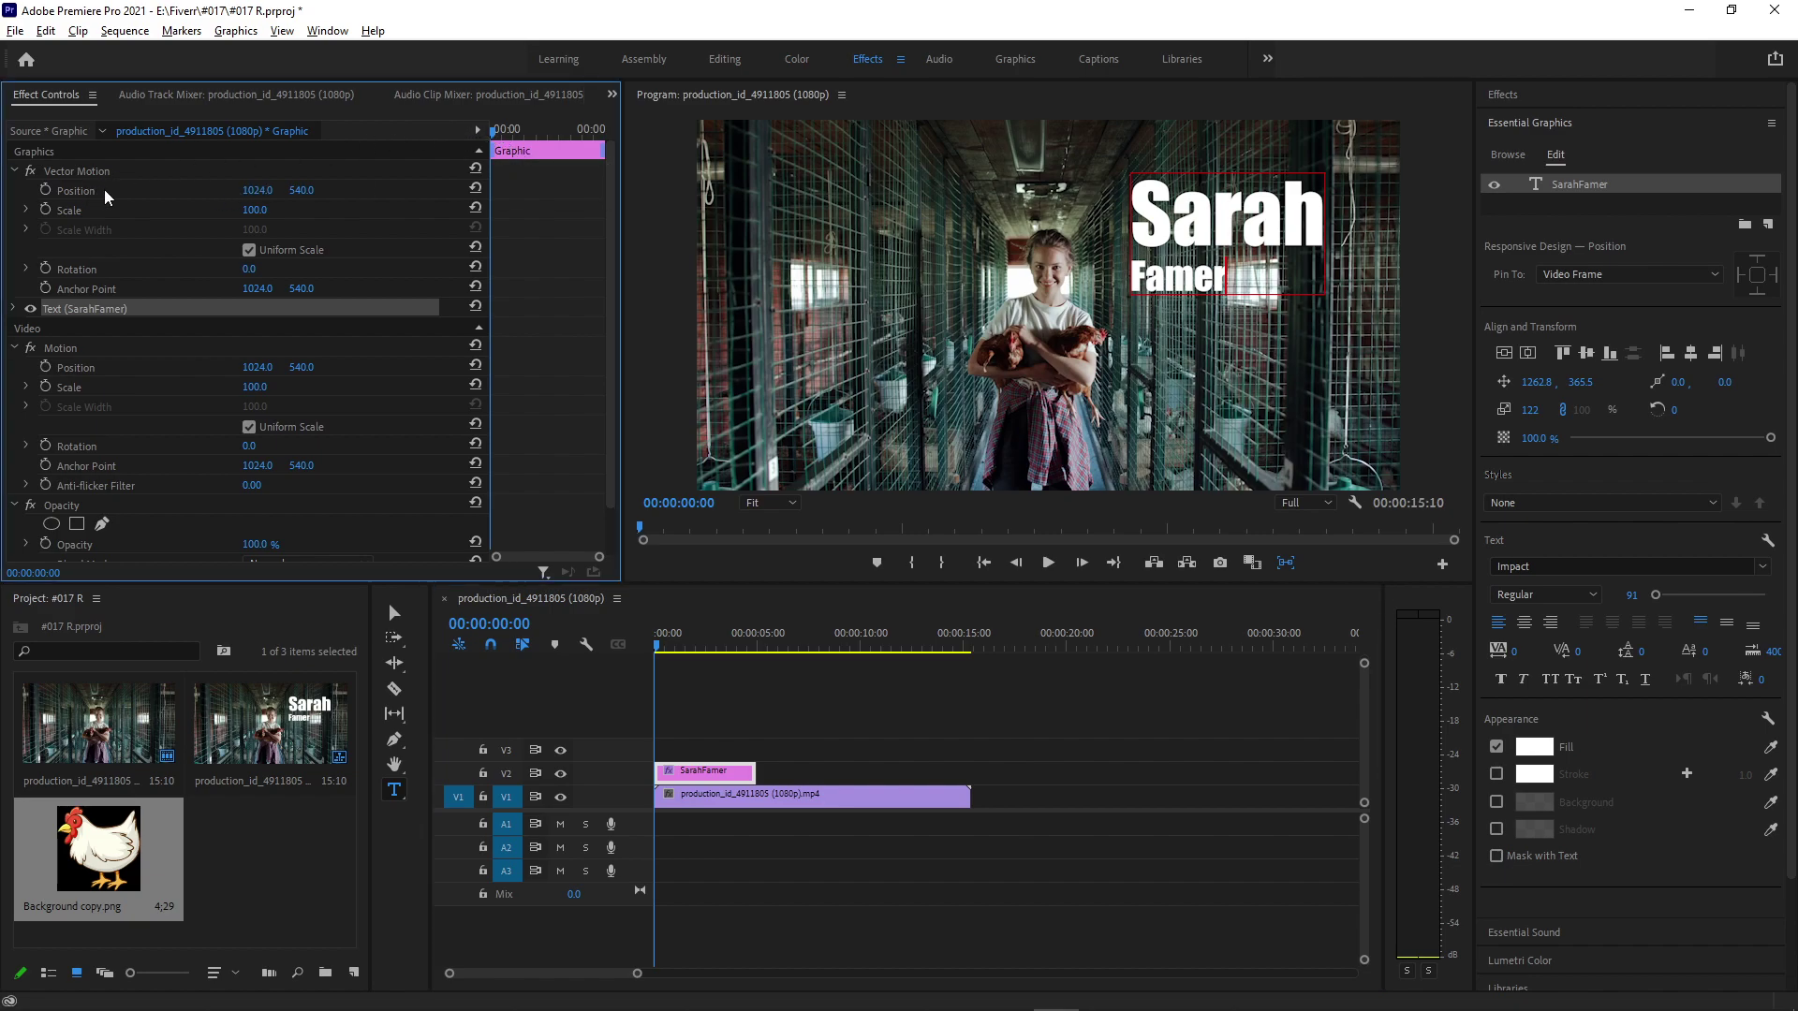
{"action": "left_click", "coordinate": [143, 189]}
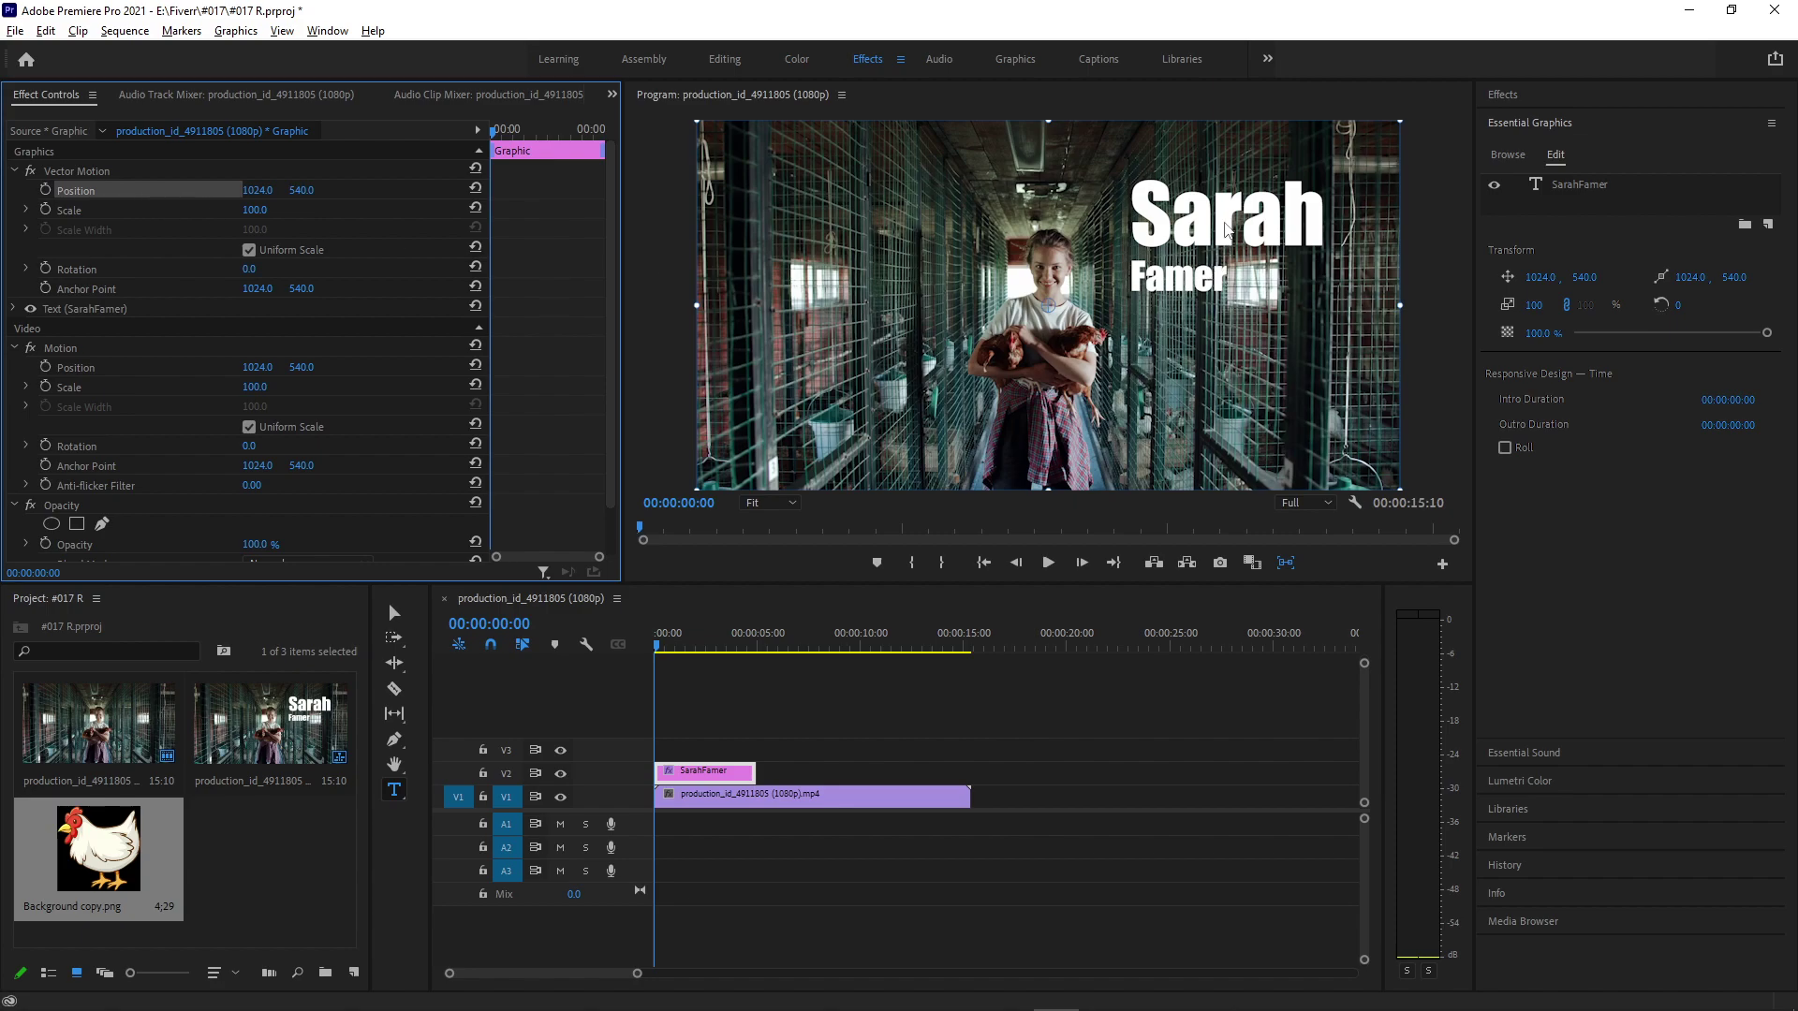
{"action": "left_click_drag", "start_coordinate": [1224, 225], "coordinate": [1236, 228]}
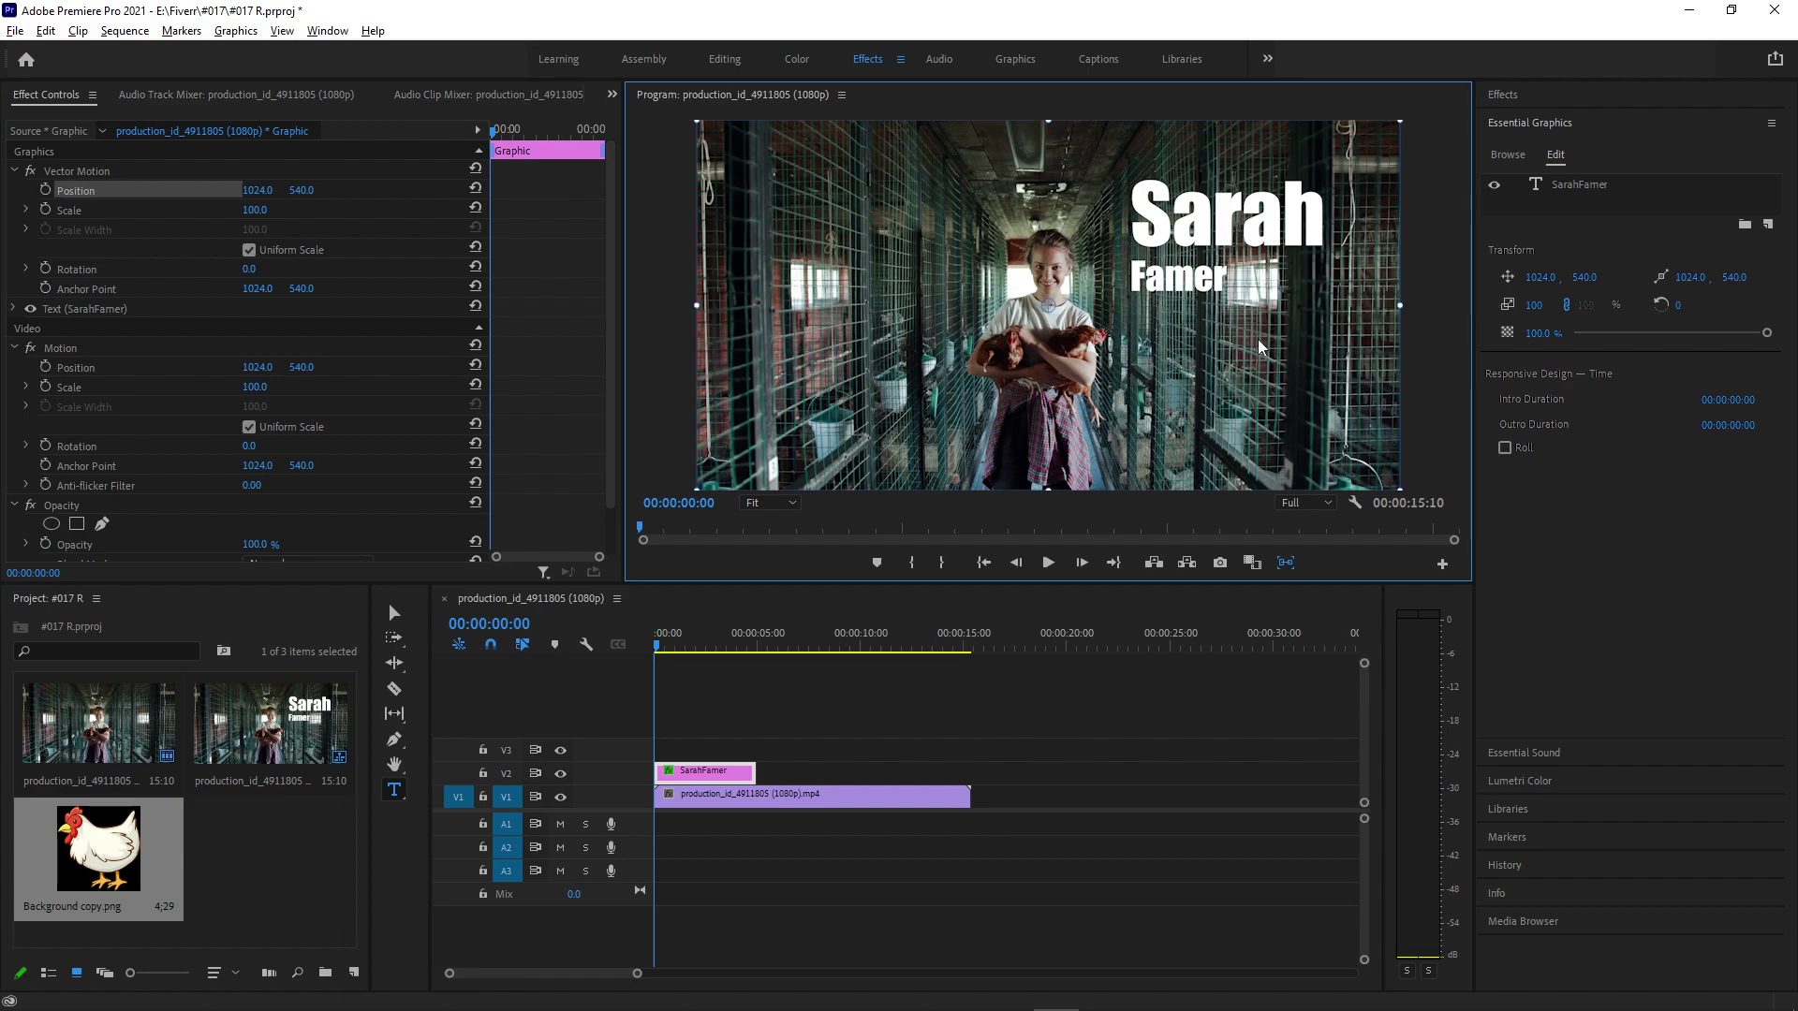
{"action": "left_click", "coordinate": [45, 189]}
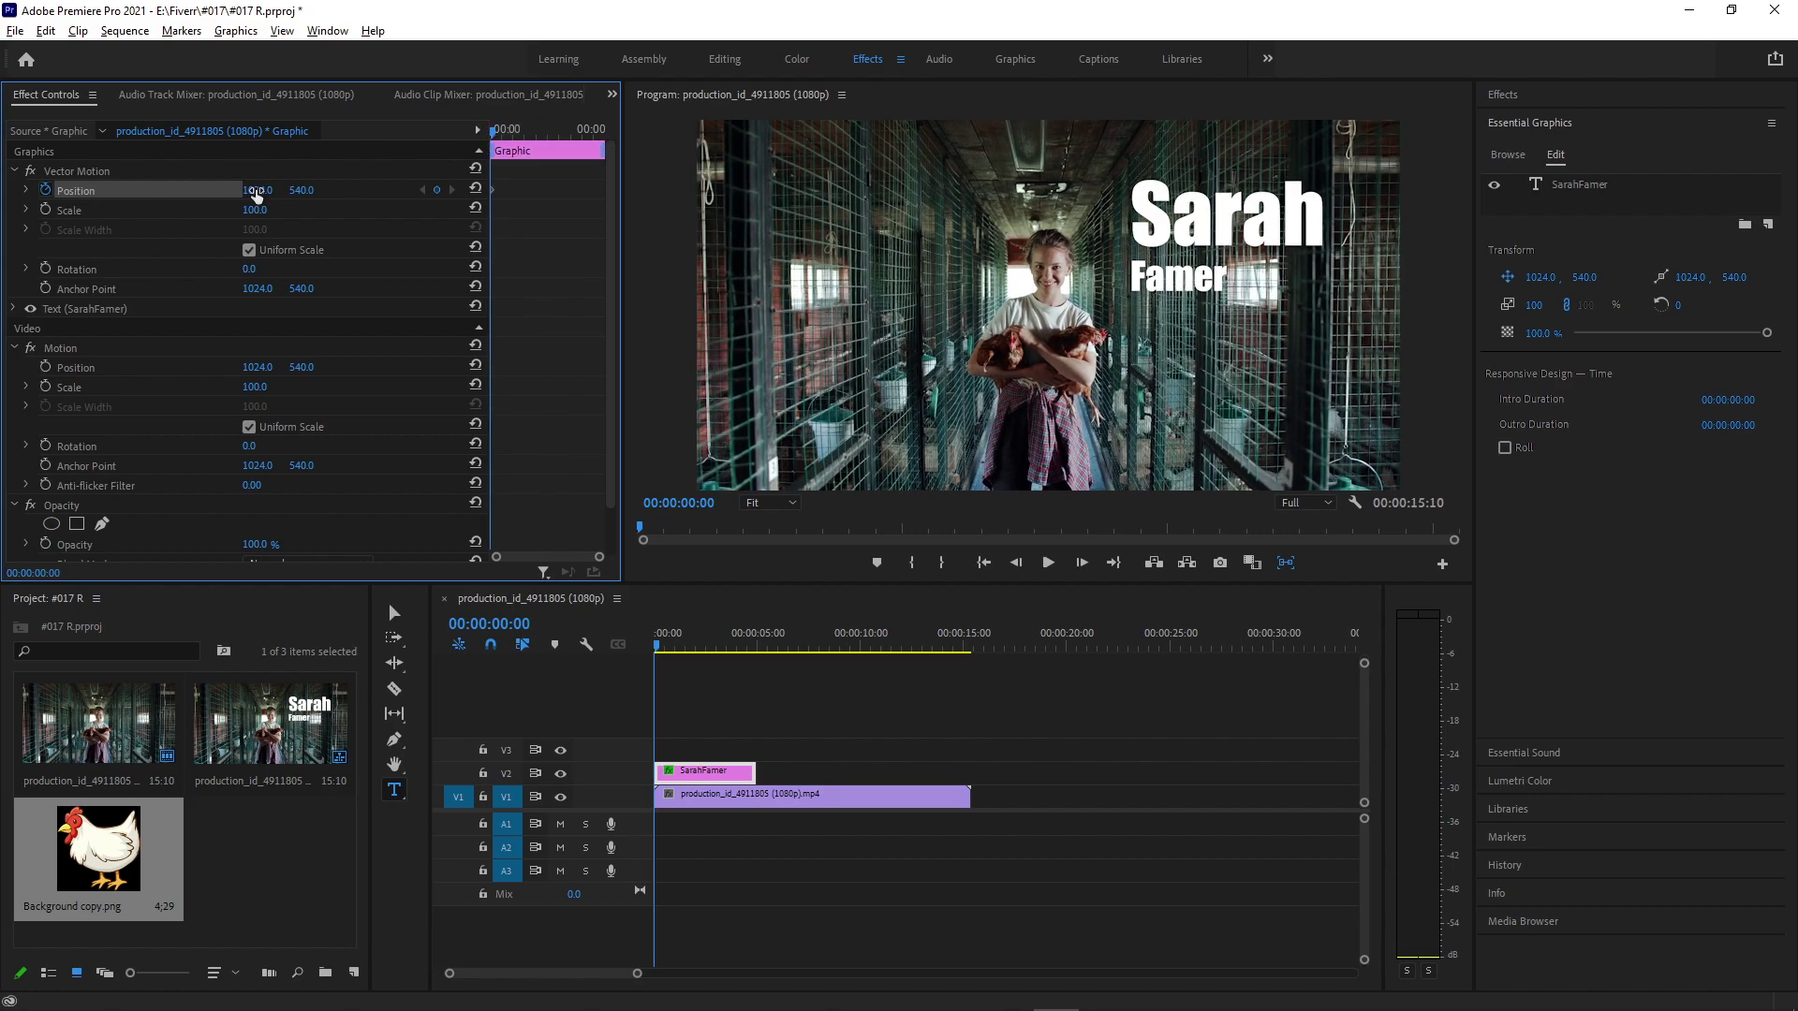
{"action": "left_click_drag", "start_coordinate": [255, 190], "coordinate": [1034, 190]}
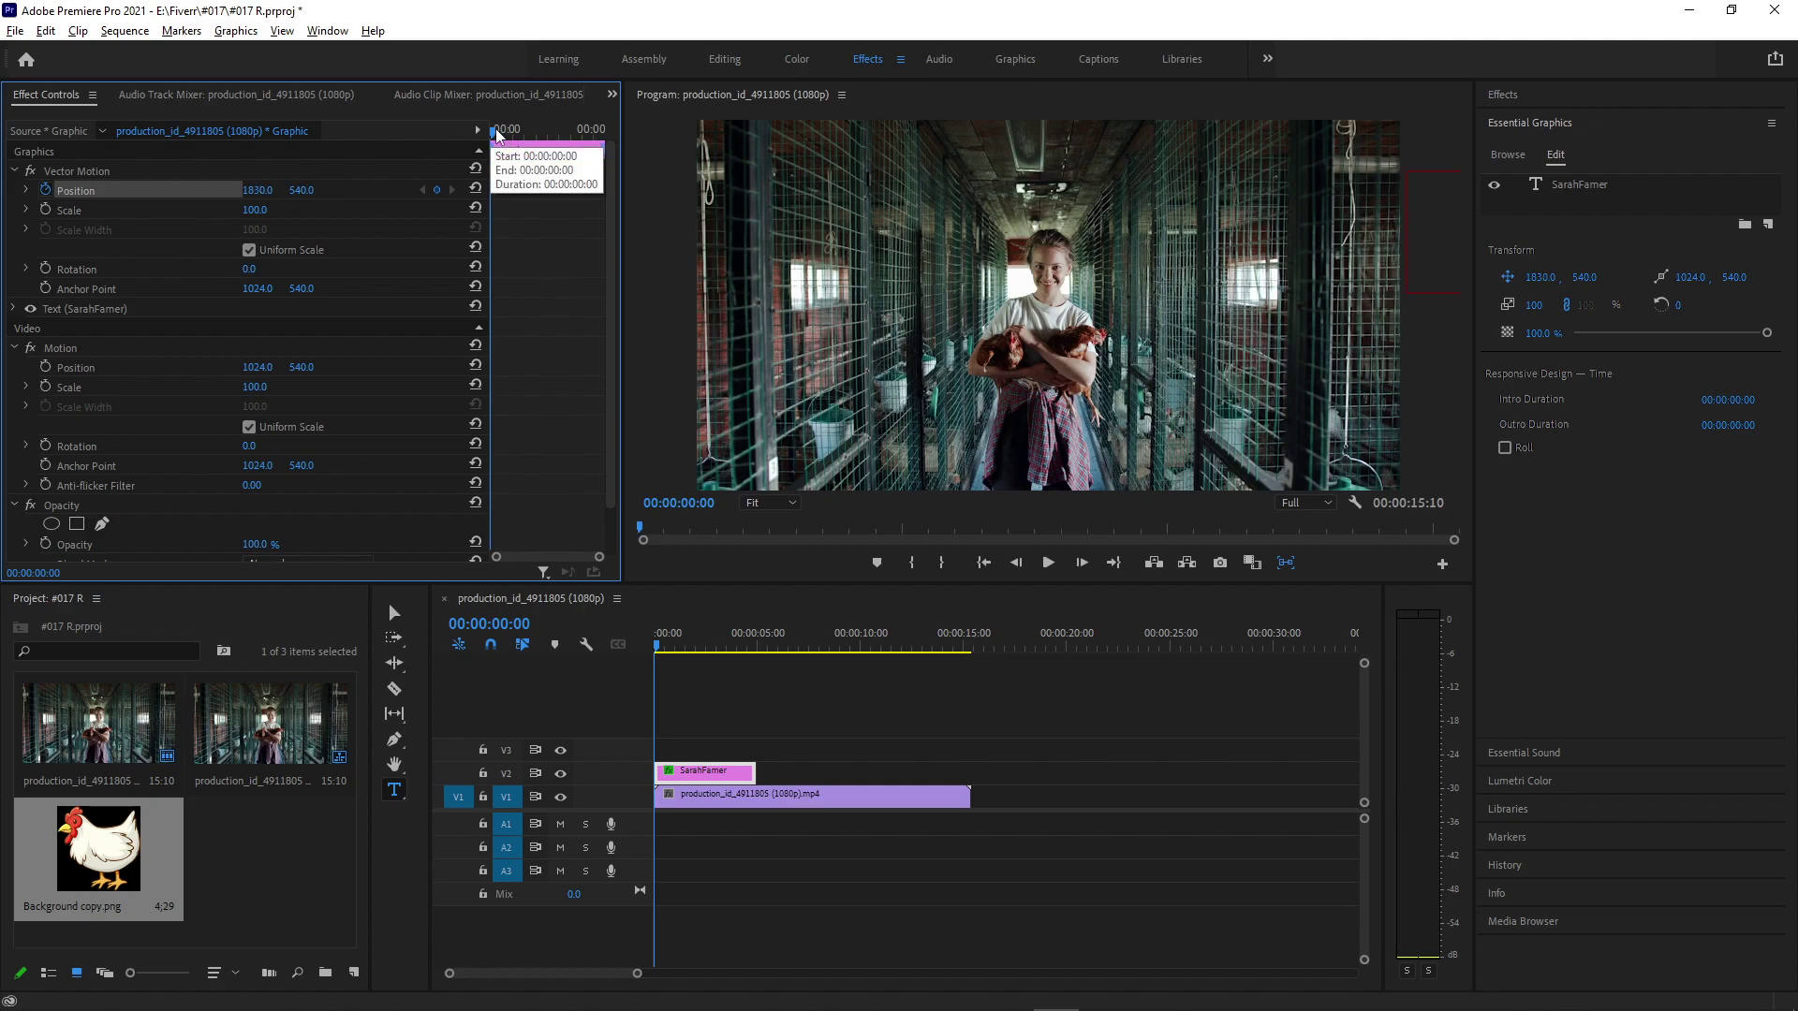
Keyframe the Vector Motion horizontal position at 1087 at 00:00:00:16 and play back the title's slide-in
{"action": "left_click_drag", "start_coordinate": [498, 134], "coordinate": [510, 137]}
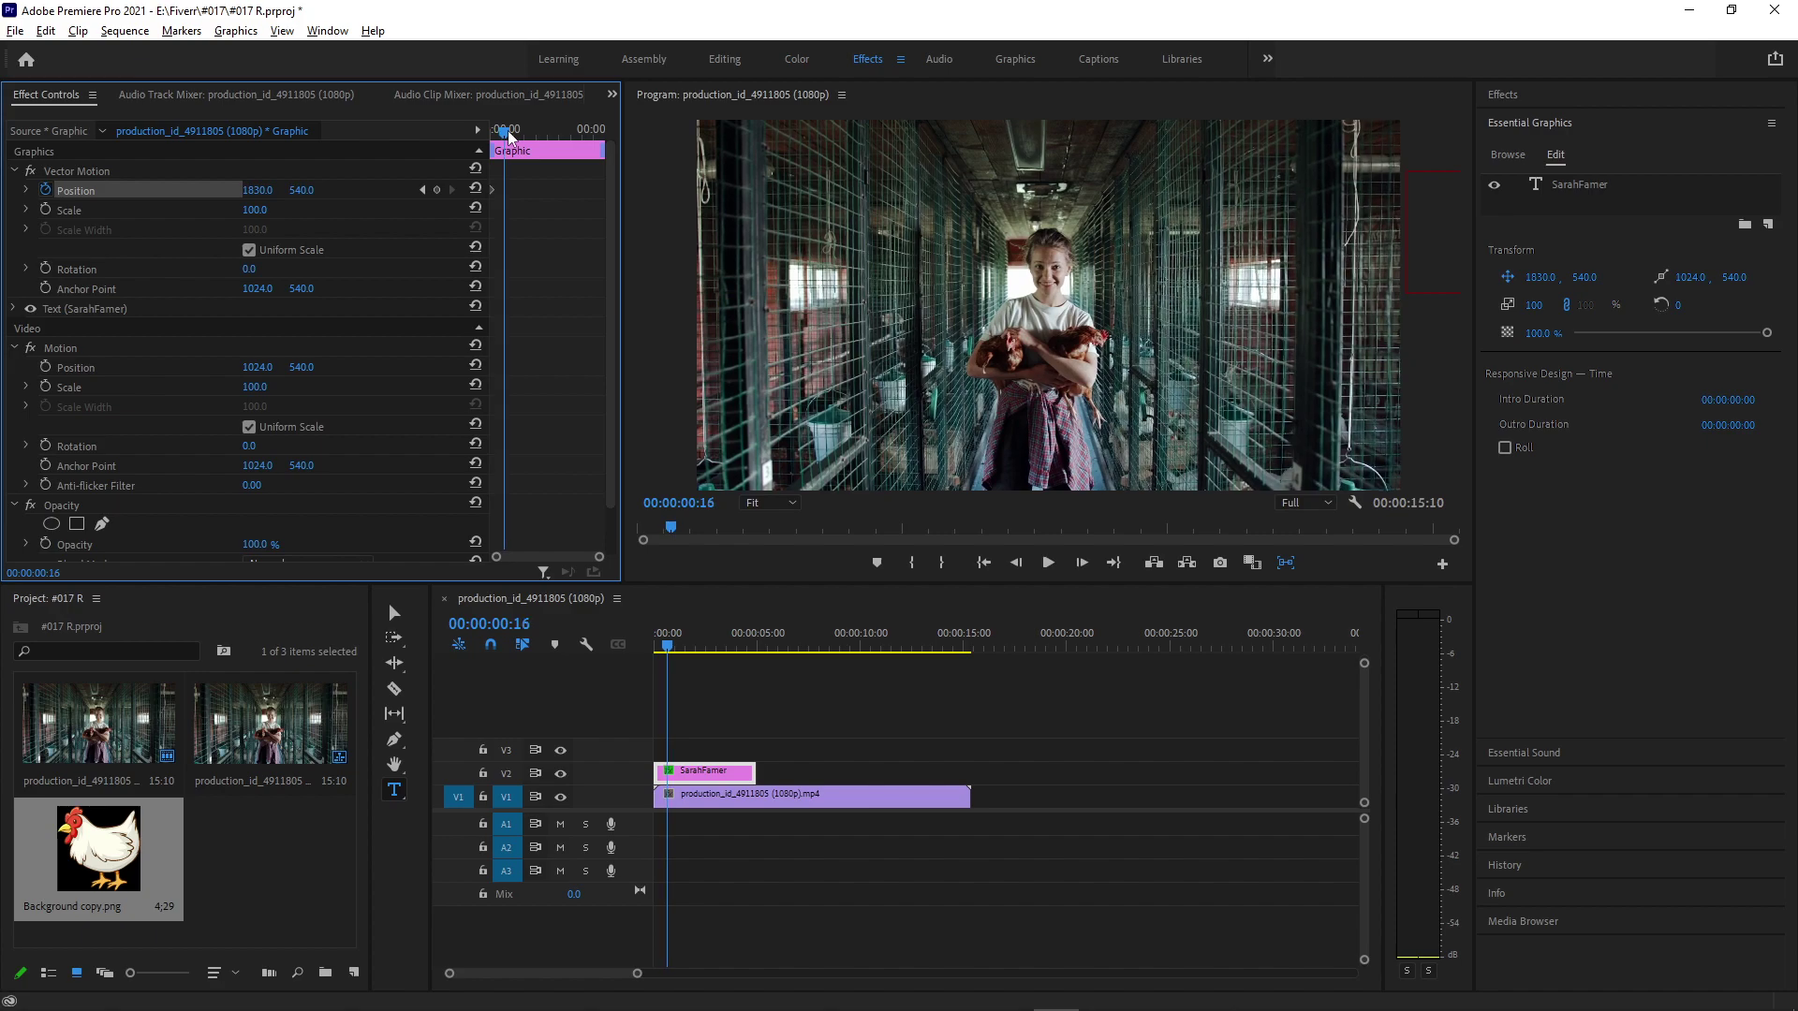
{"action": "left_click_drag", "start_coordinate": [265, 189], "coordinate": [15, 189]}
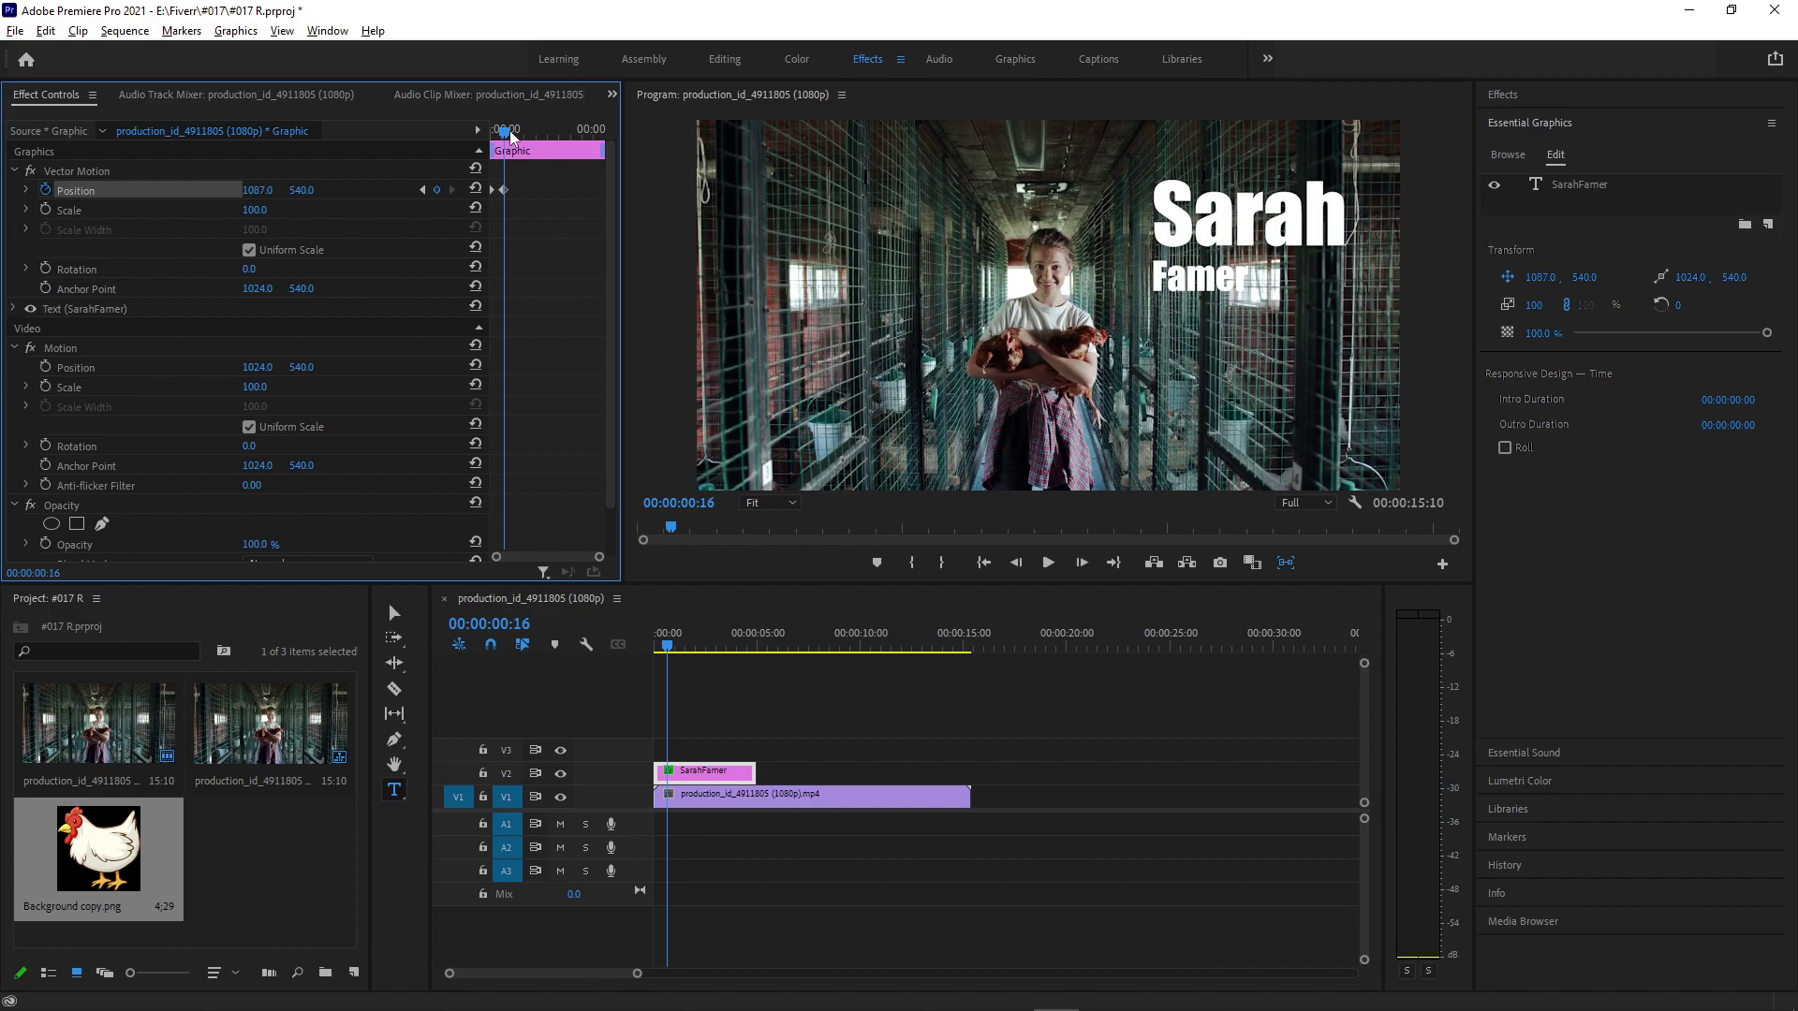
{"action": "mouse_move", "coordinate": [504, 133]}
{"action": "left_mouse_down"}
{"action": "mouse_move", "coordinate": [462, 140]}
{"action": "mouse_move", "coordinate": [628, 279]}
{"action": "mouse_move", "coordinate": [486, 127]}
{"action": "left_mouse_up"}
{"action": "key", "text": "space"}
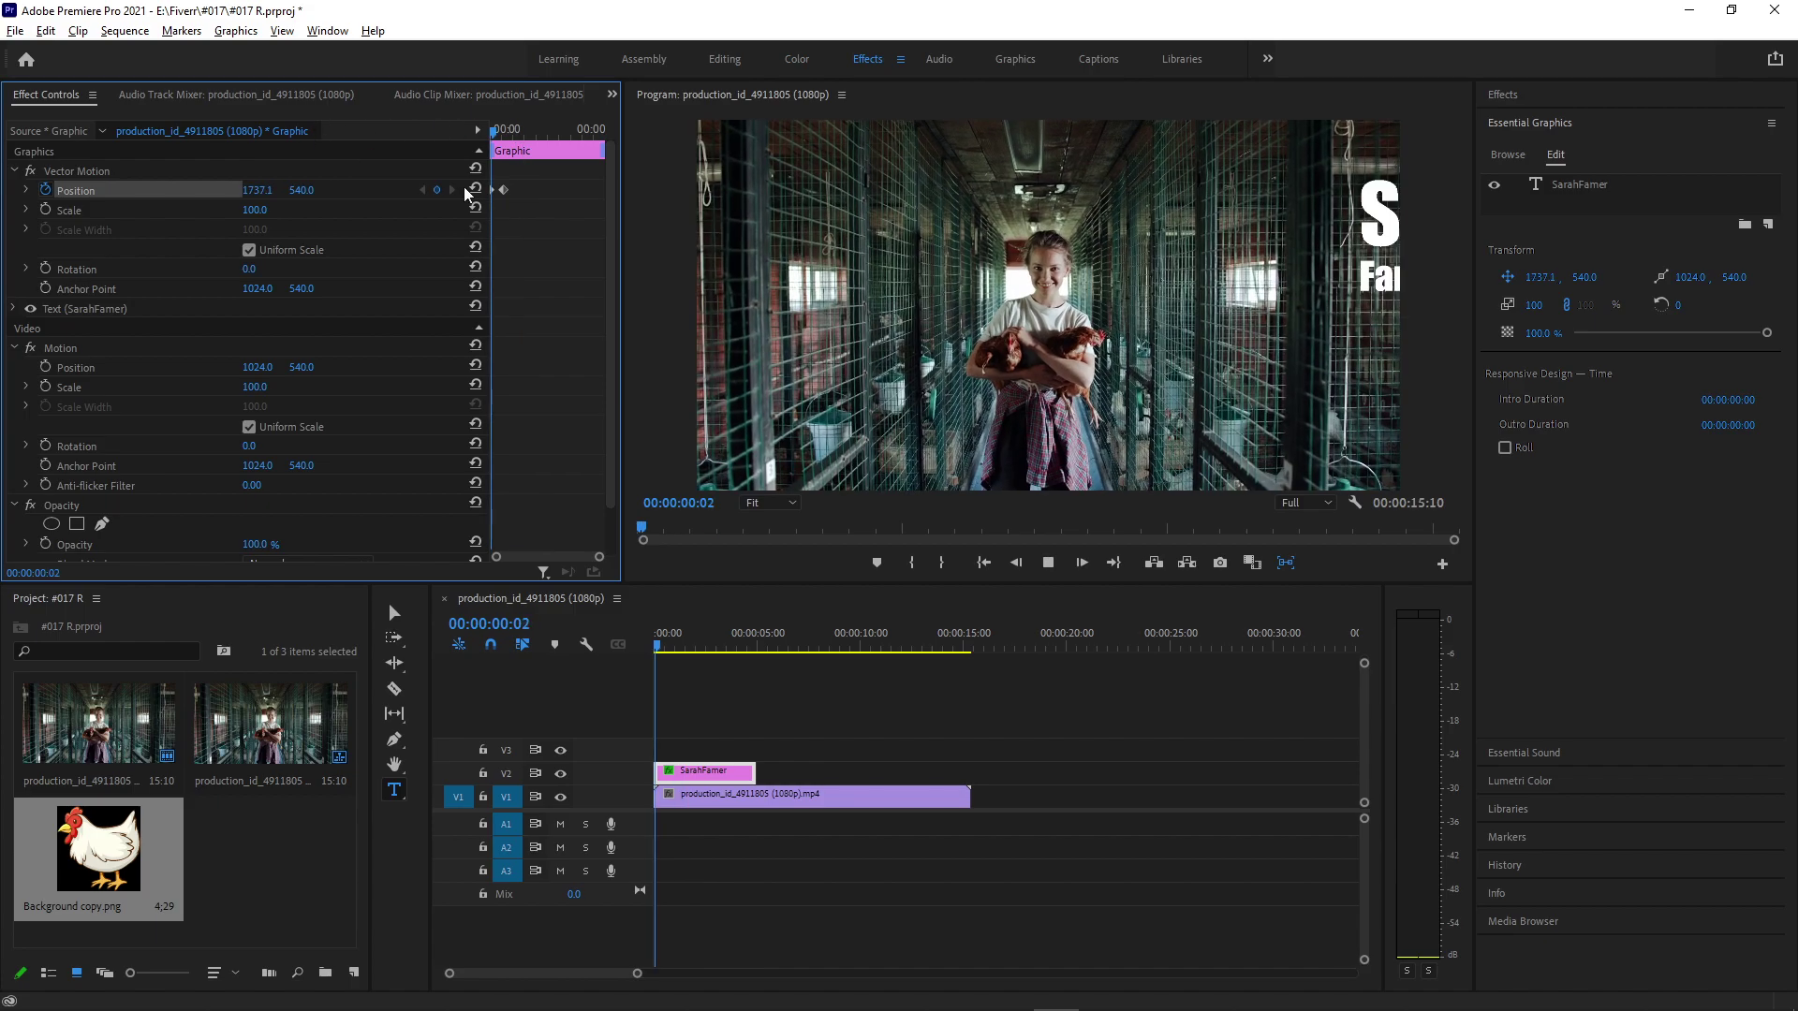
{"action": "key", "text": "space"}
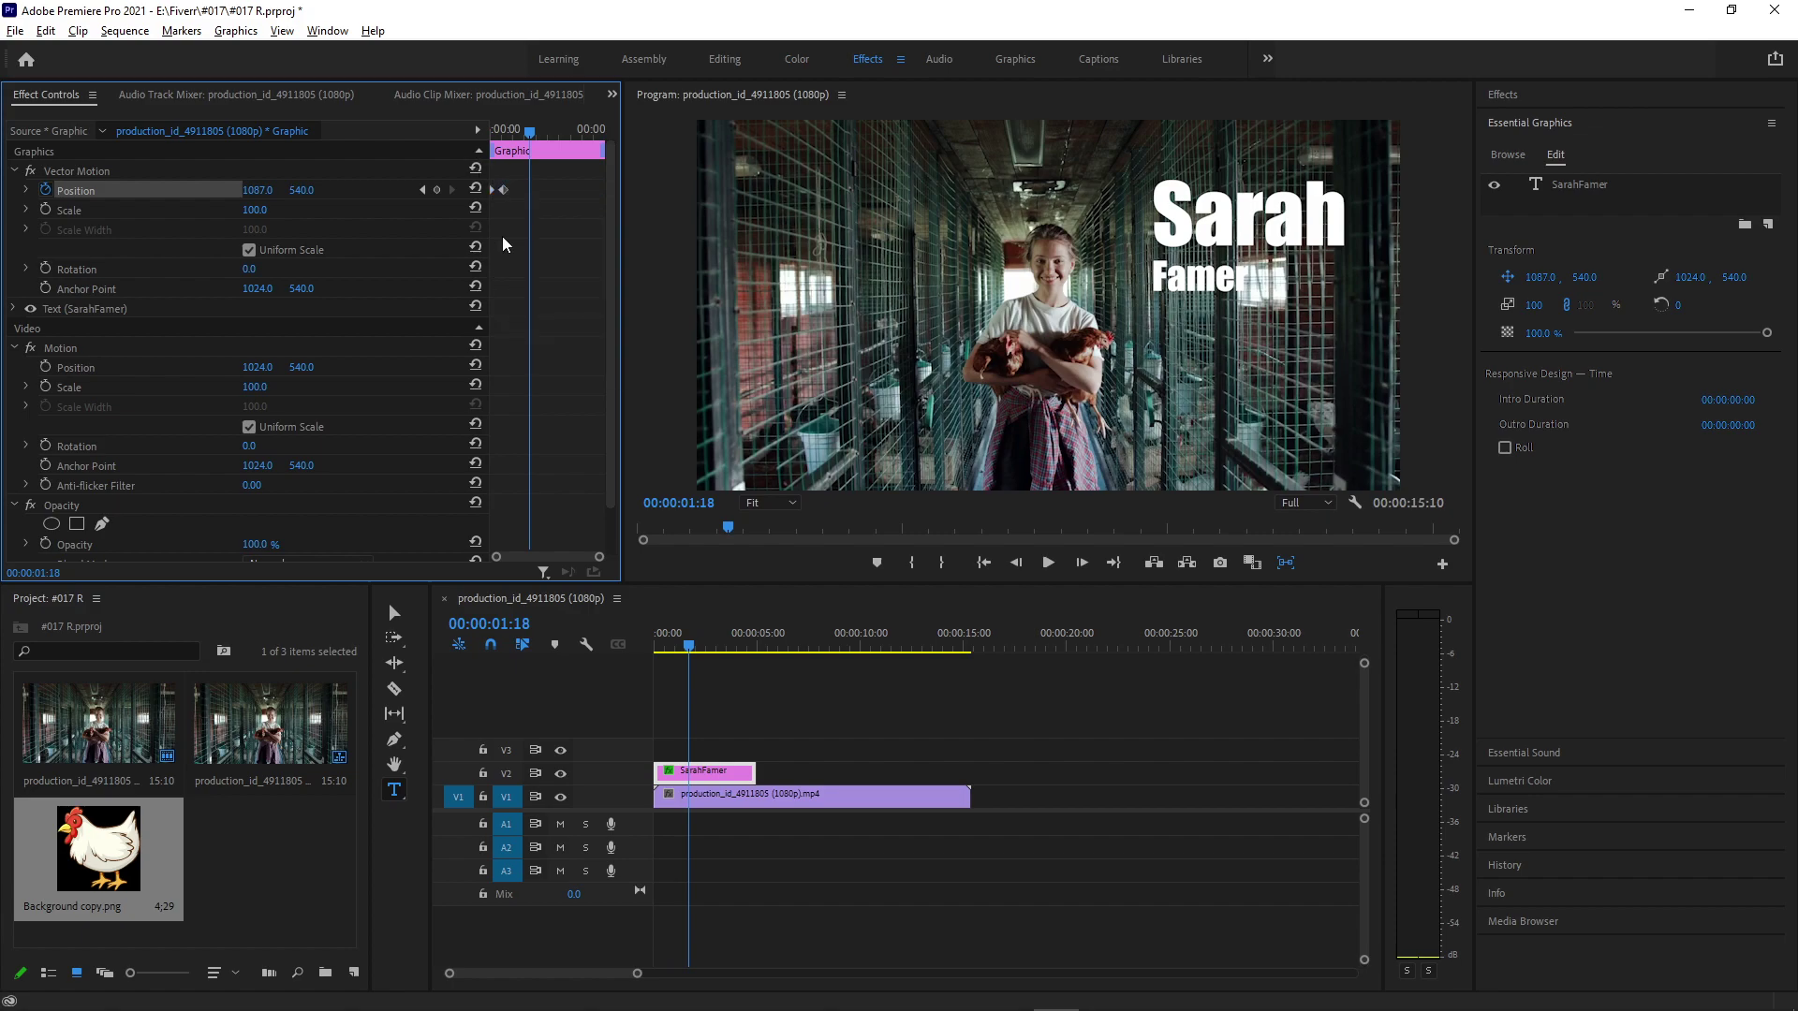
Apply Ease In temporal interpolation to the second Position keyframe and play back the slide-in from the start
{"action": "right_click", "coordinate": [504, 189]}
{"action": "mouse_move", "coordinate": [616, 345]}
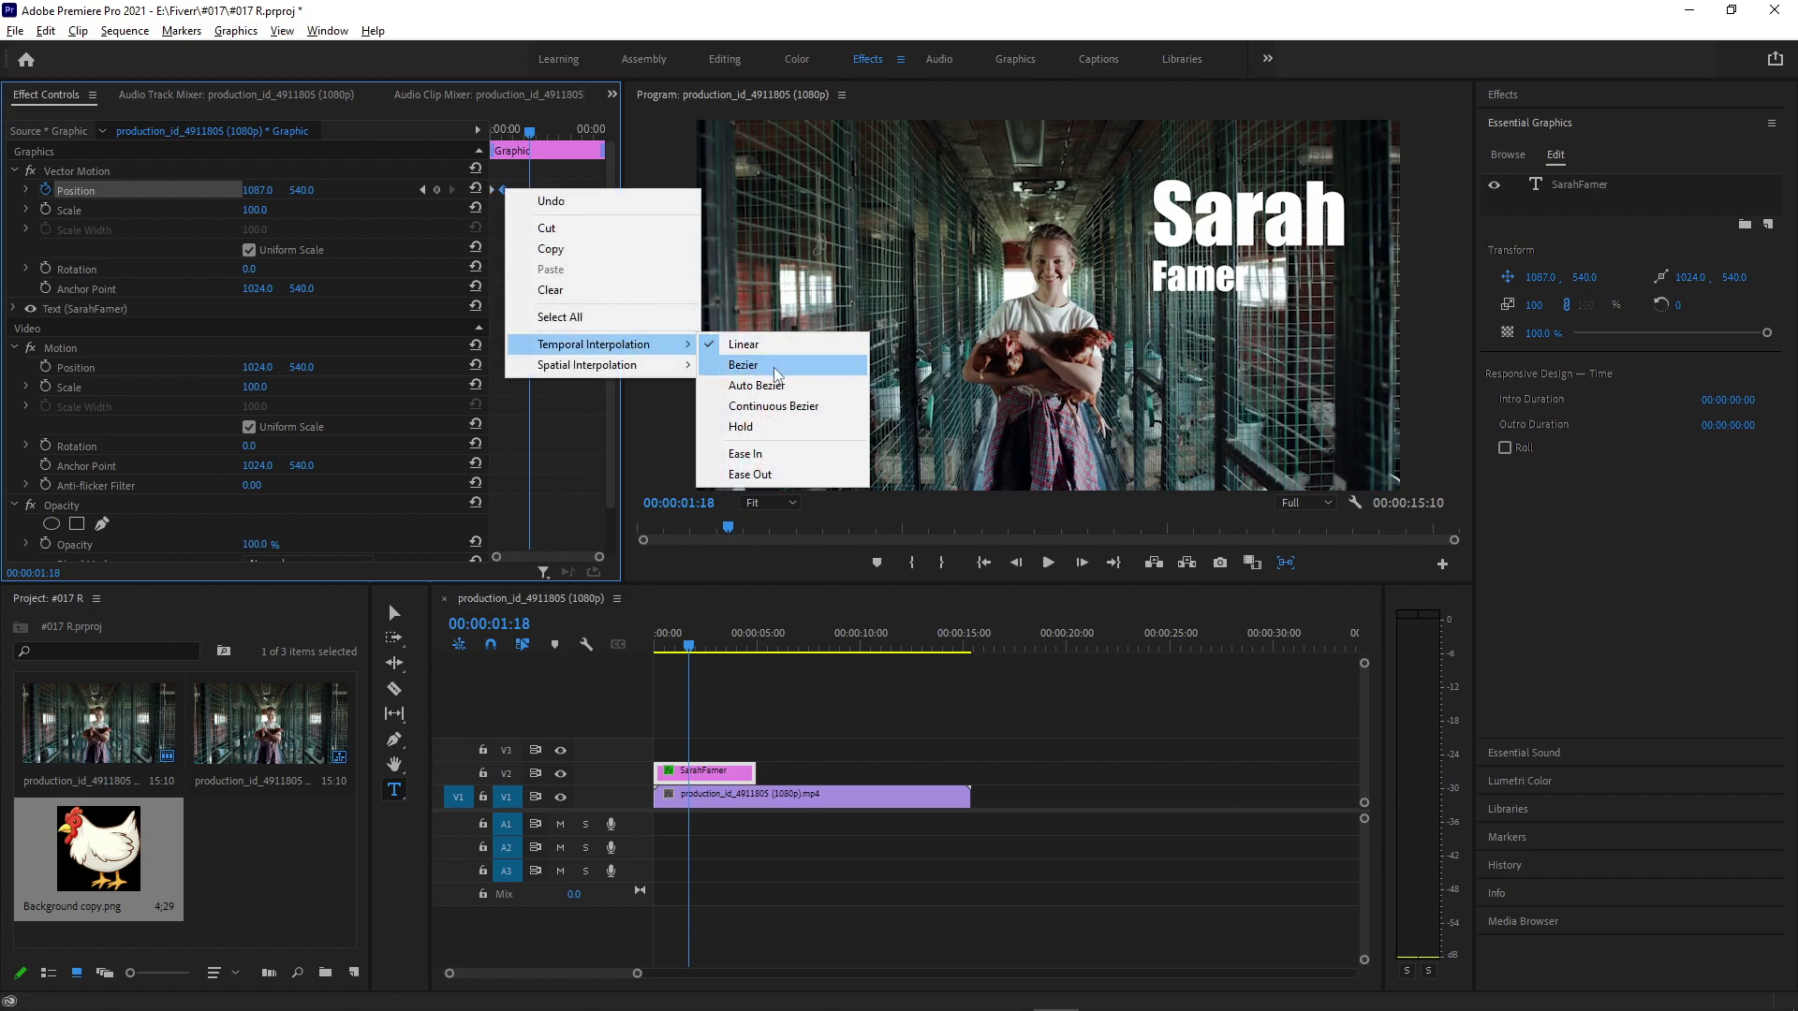
{"action": "left_click", "coordinate": [774, 454]}
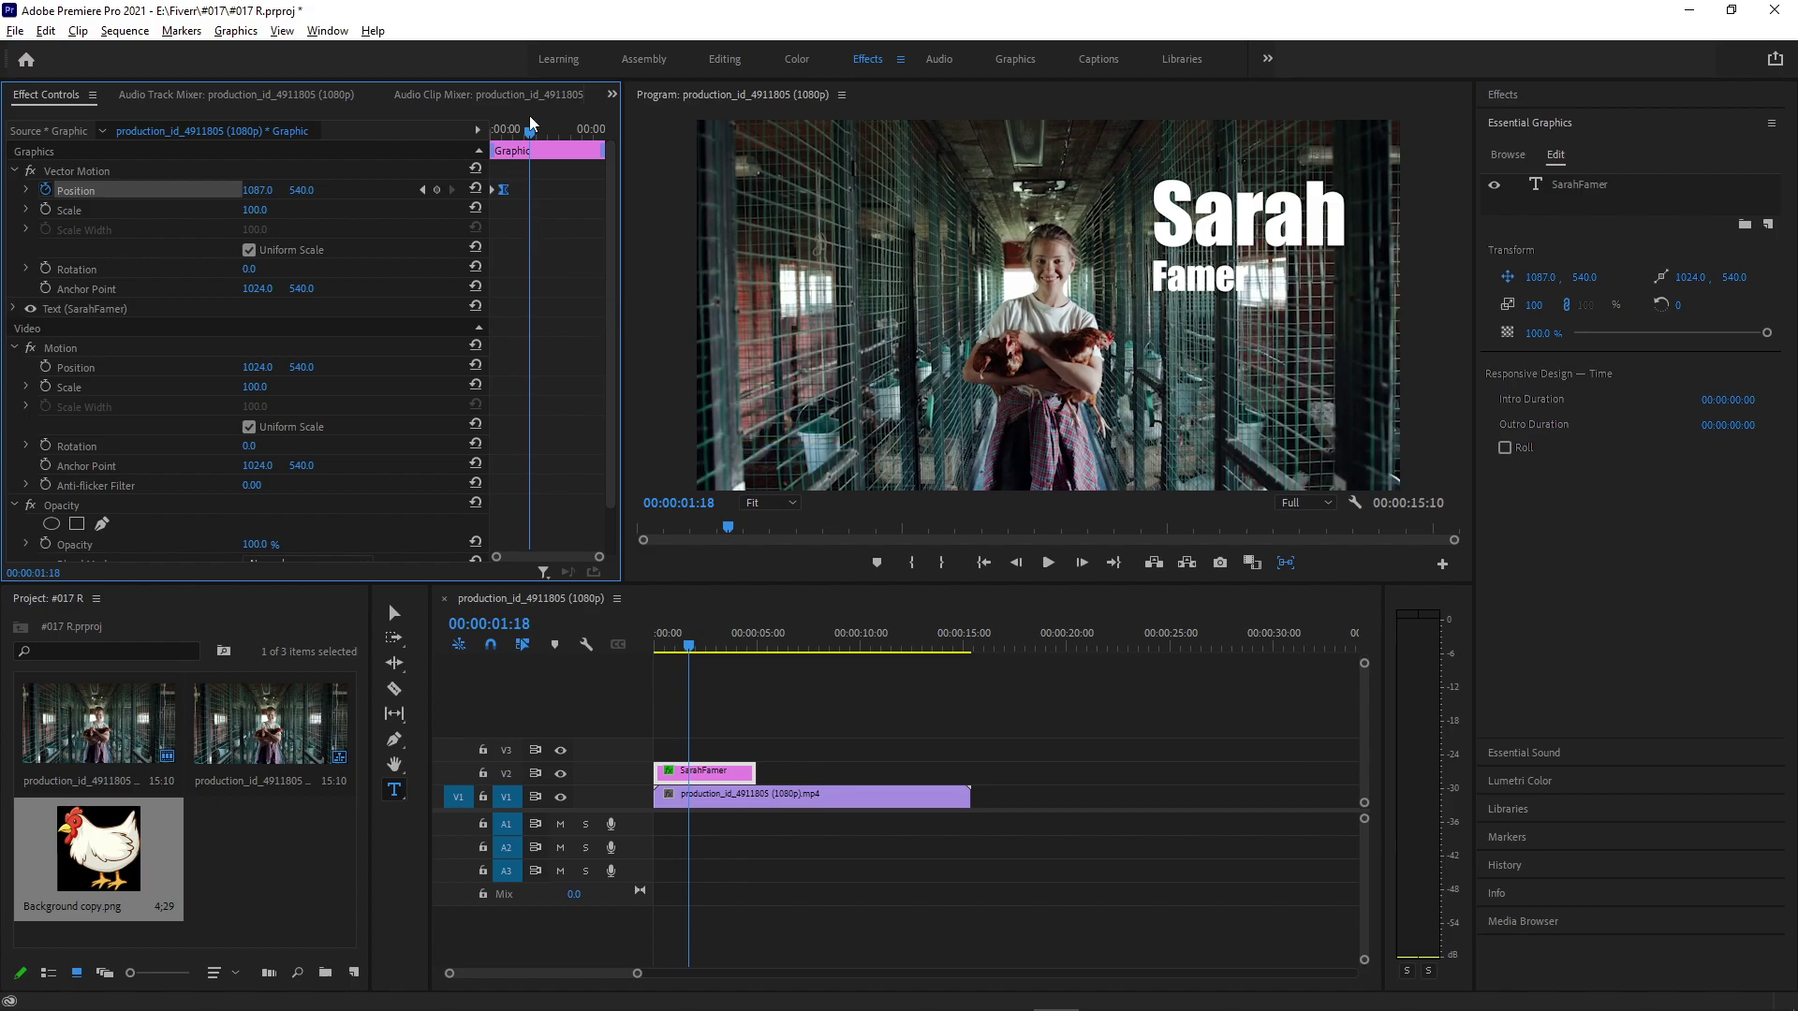
{"action": "left_click_drag", "start_coordinate": [530, 130], "coordinate": [392, 140]}
{"action": "key", "text": "space"}
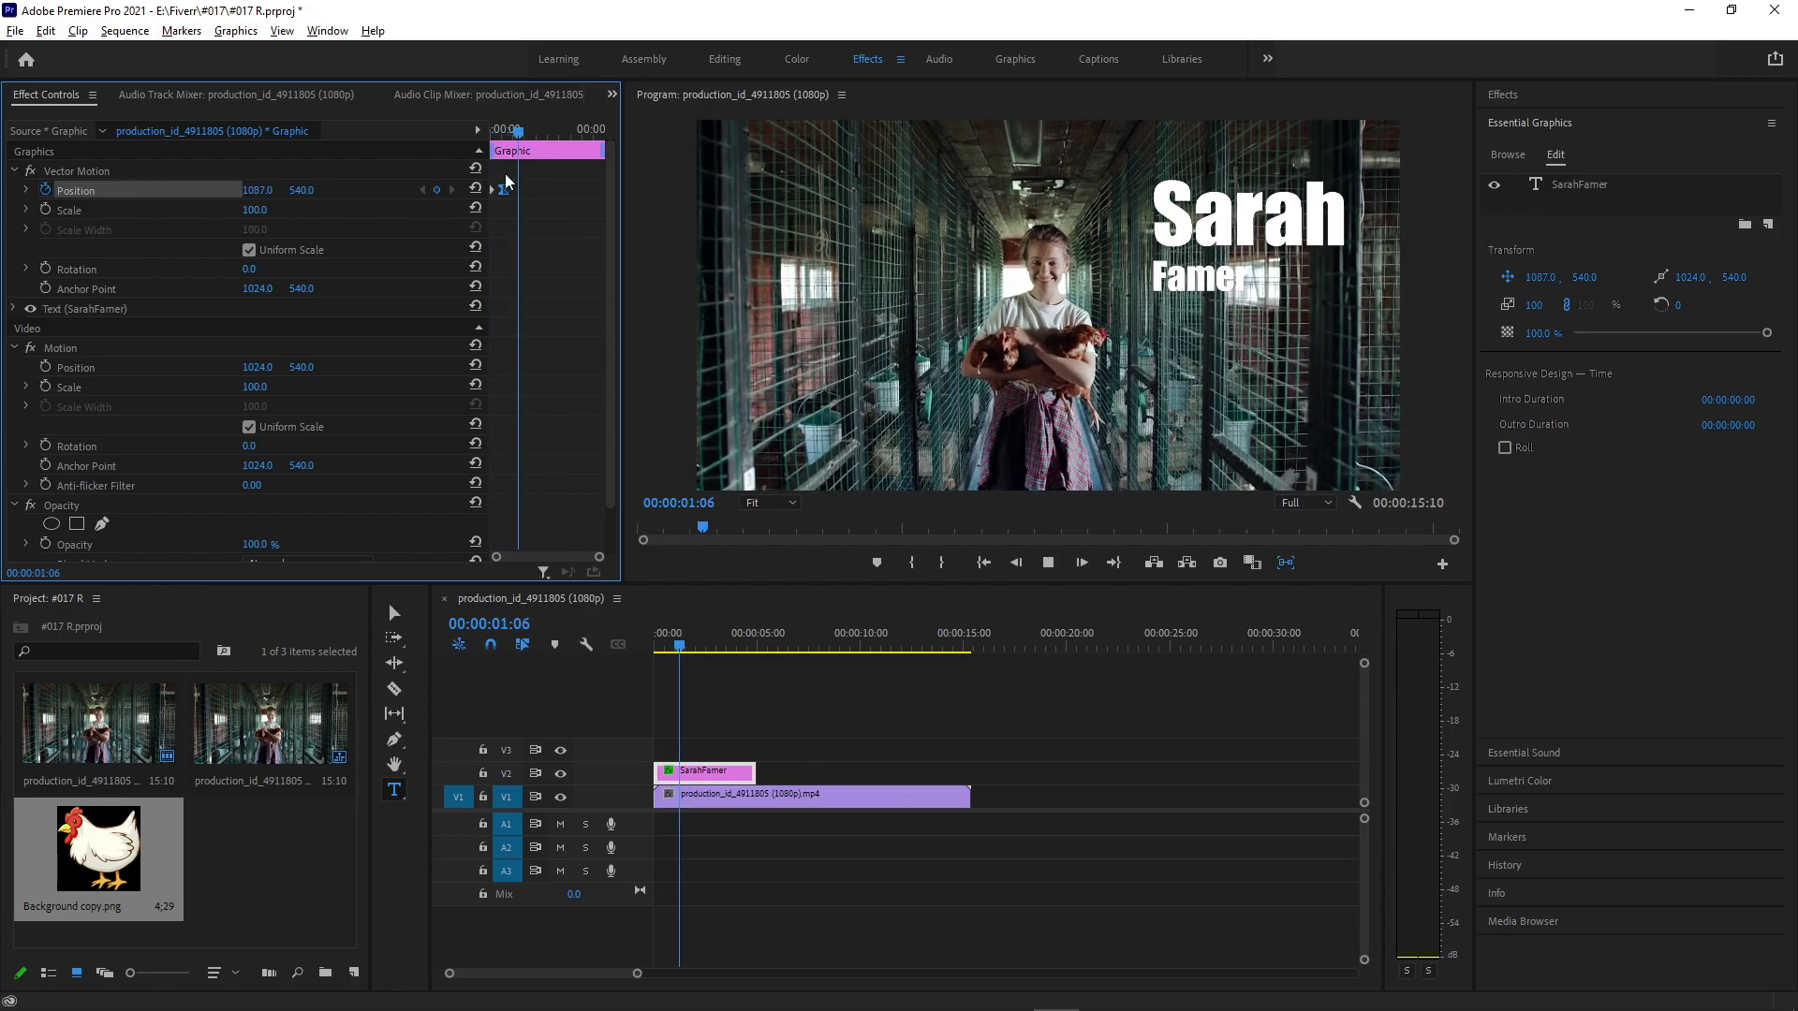
{"action": "left_click_drag", "start_coordinate": [521, 124], "coordinate": [380, 142]}
{"action": "key", "text": "space"}
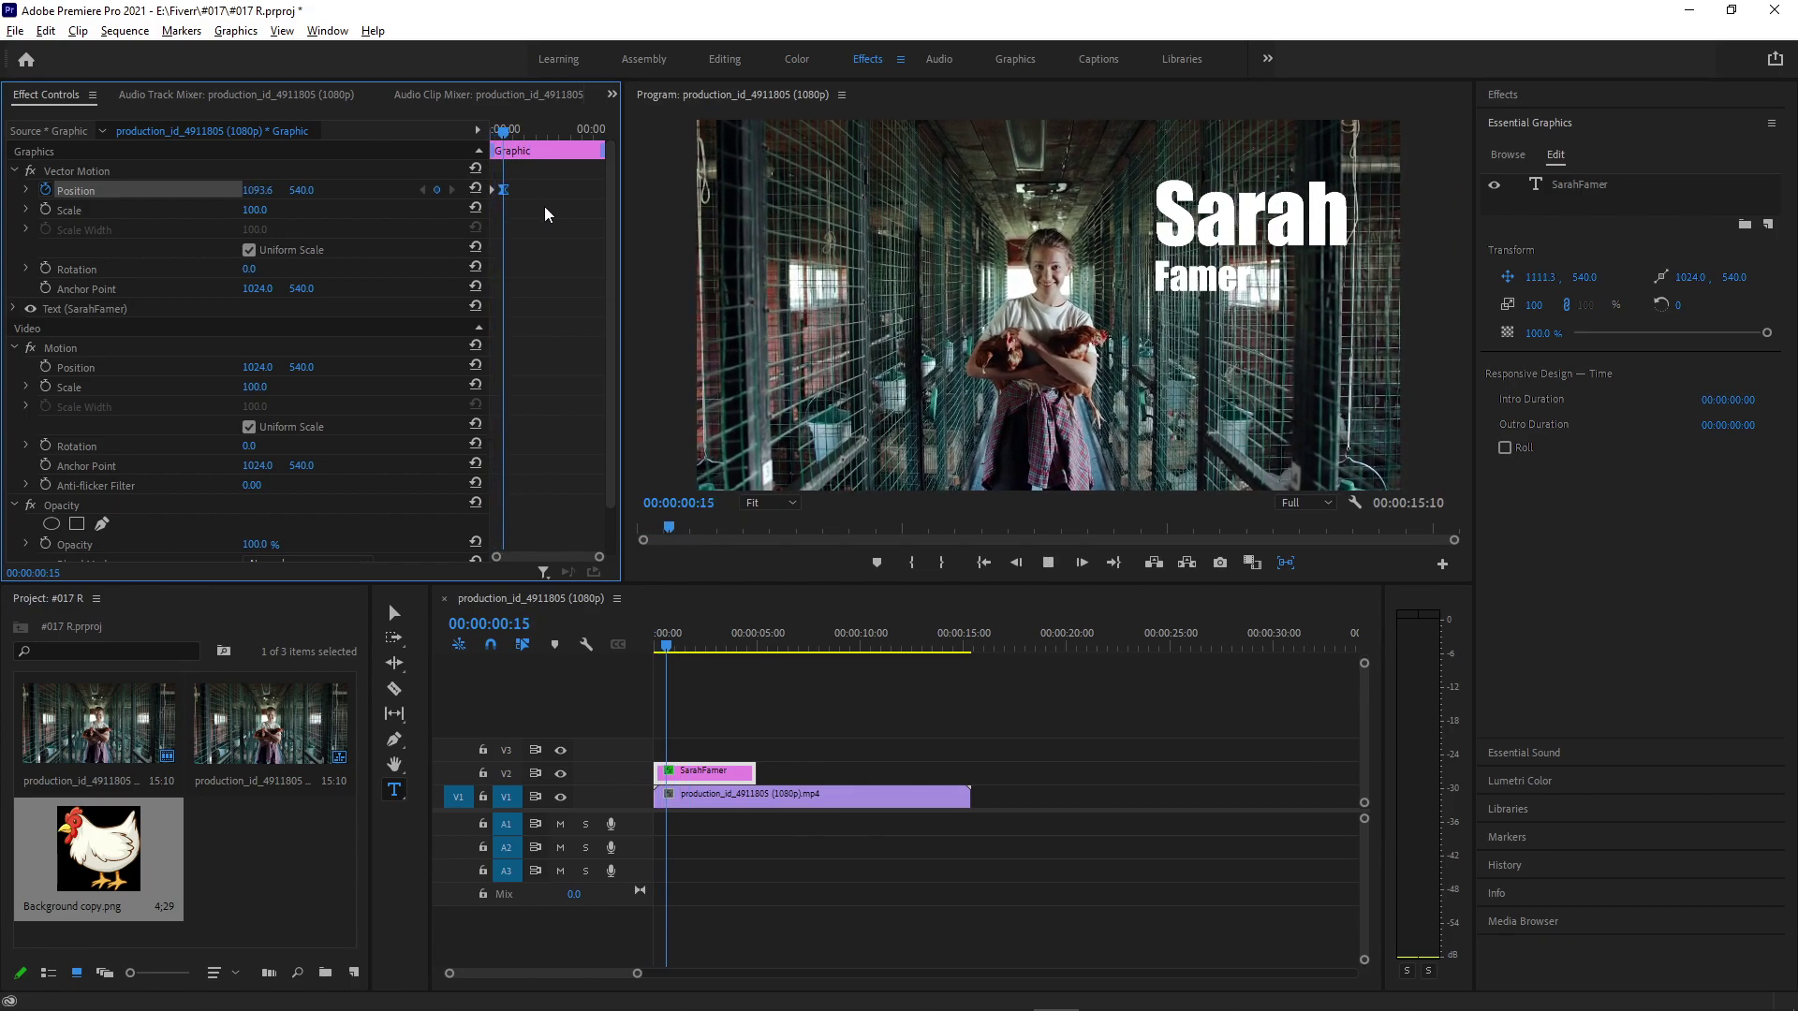
{"action": "key", "text": "space"}
Apply Ease Out temporal interpolation to the first Position keyframe and shift the second keyframe slightly forward in time
{"action": "left_click", "coordinate": [27, 190]}
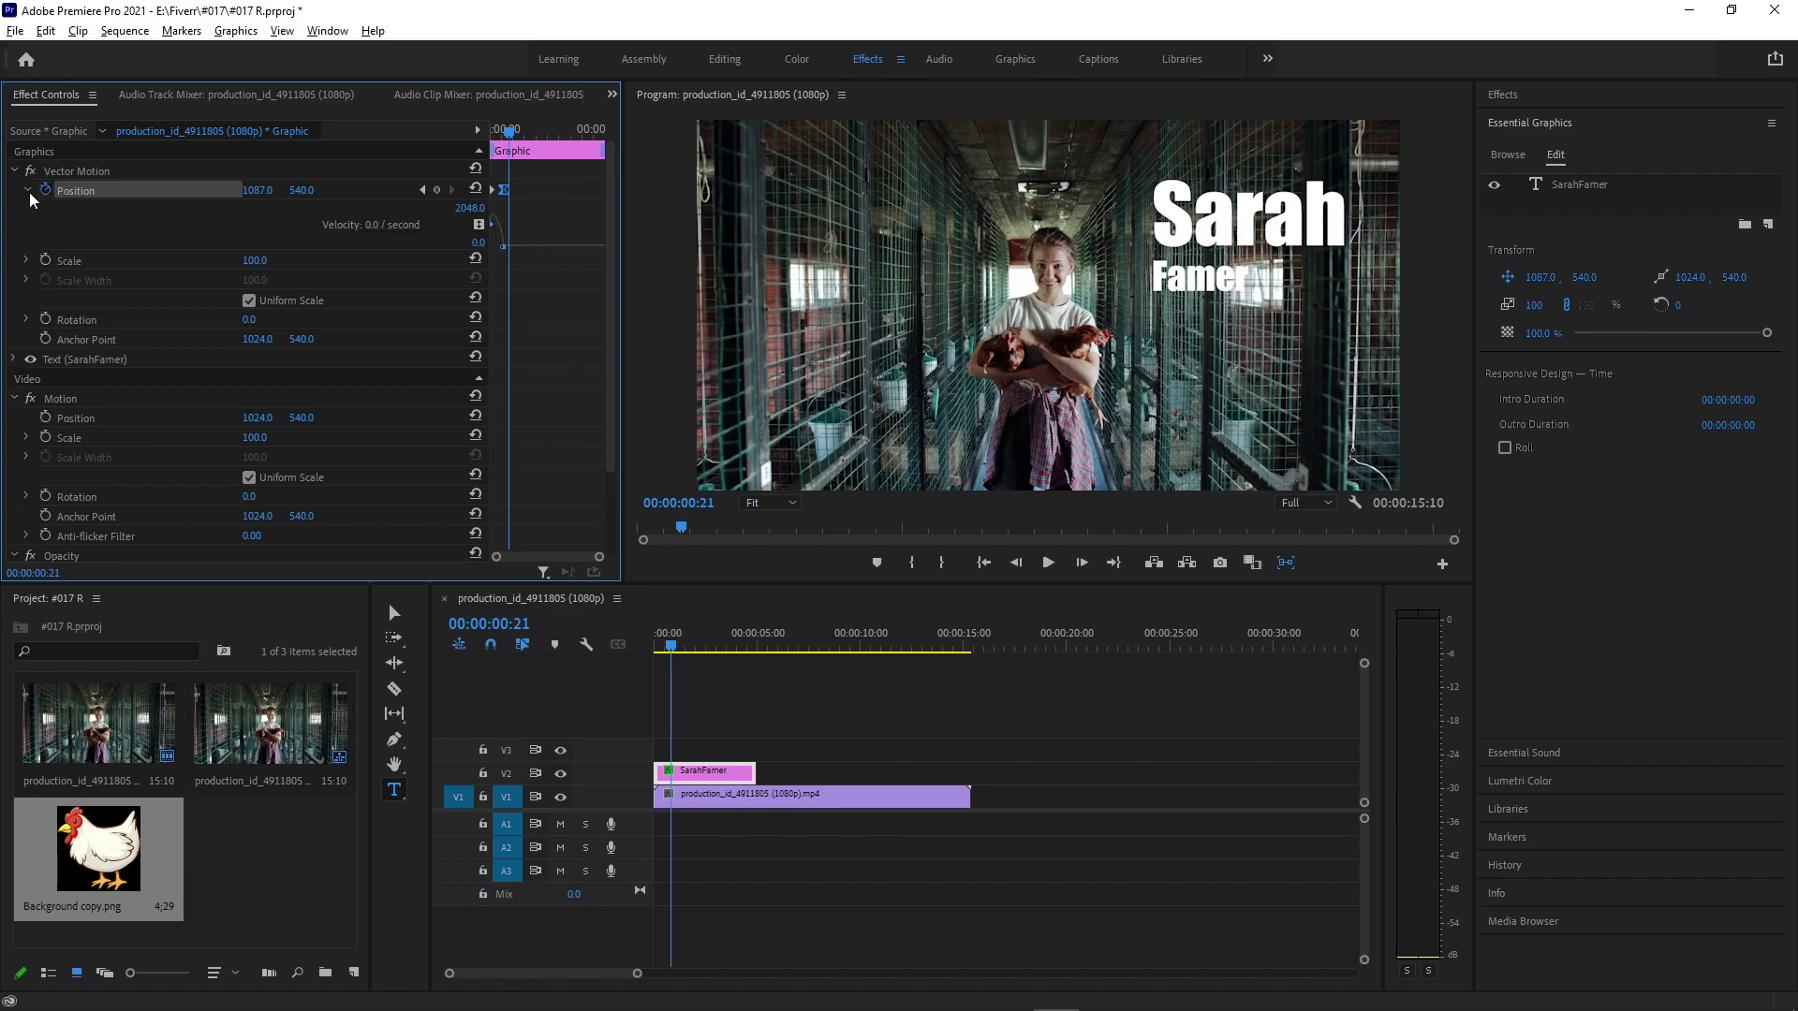
{"action": "left_click_drag", "start_coordinate": [508, 130], "coordinate": [405, 154]}
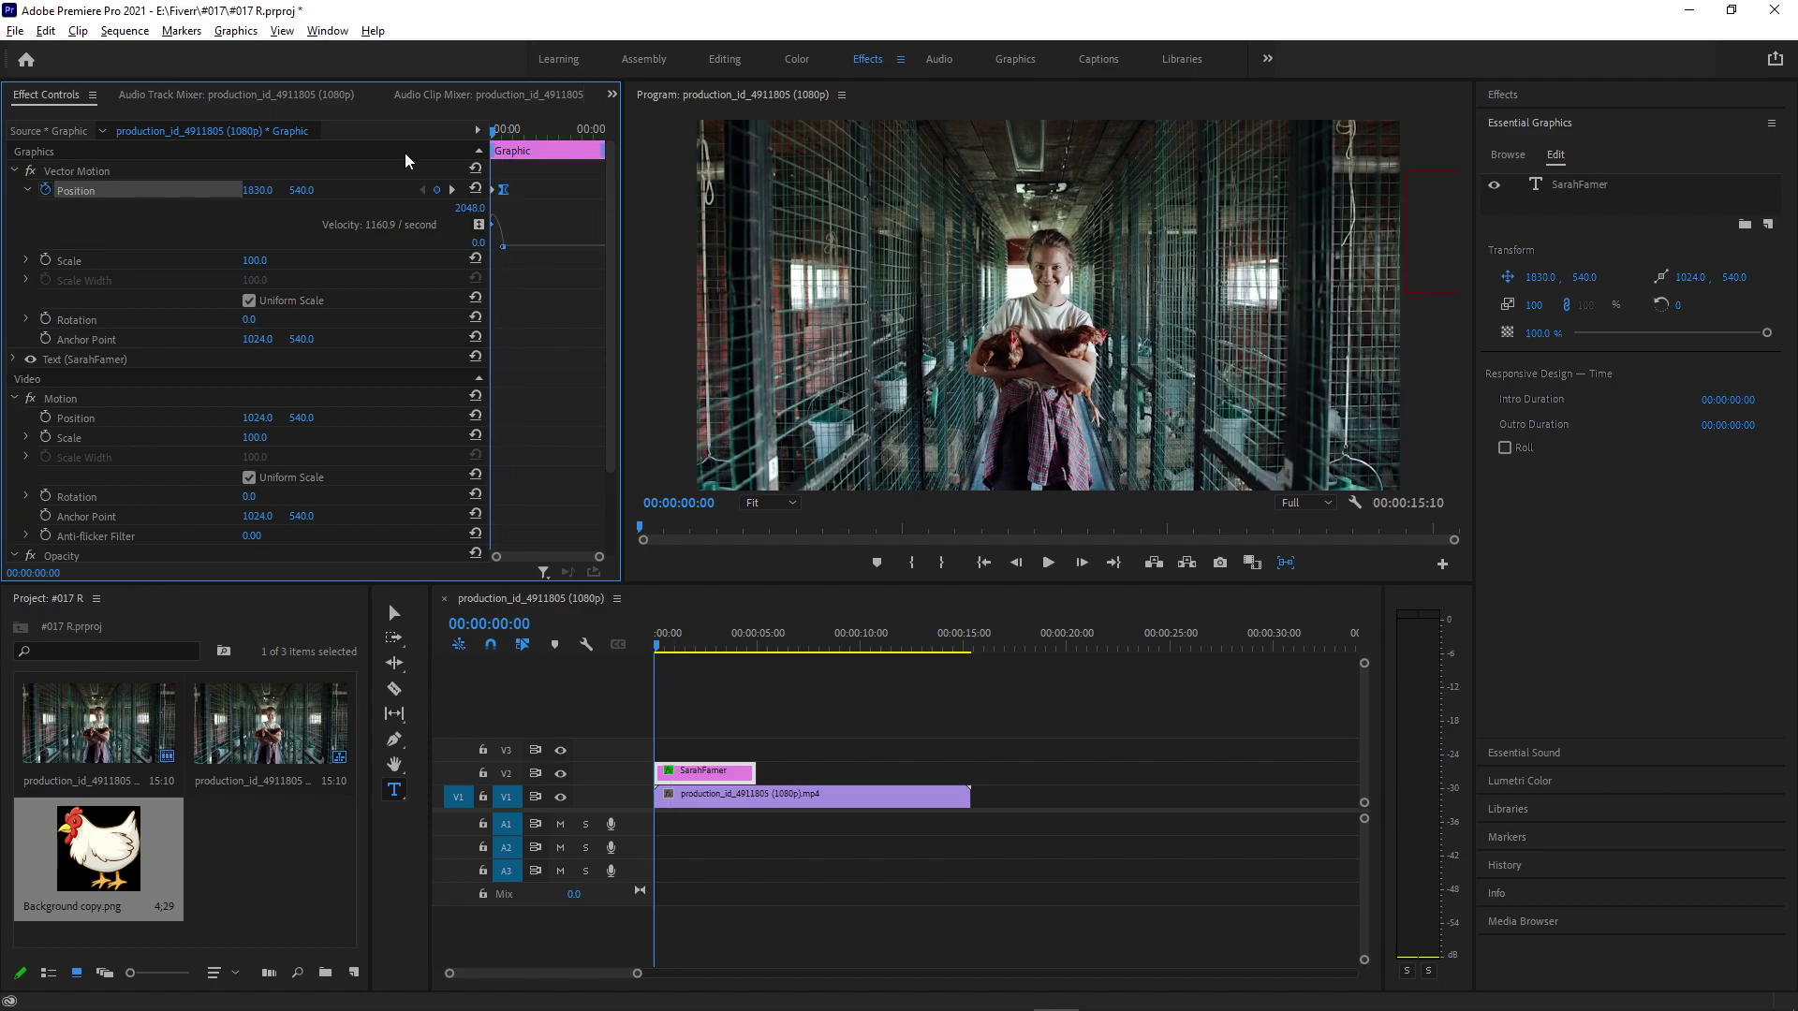
{"action": "key", "text": "space"}
{"action": "right_click", "coordinate": [495, 189]}
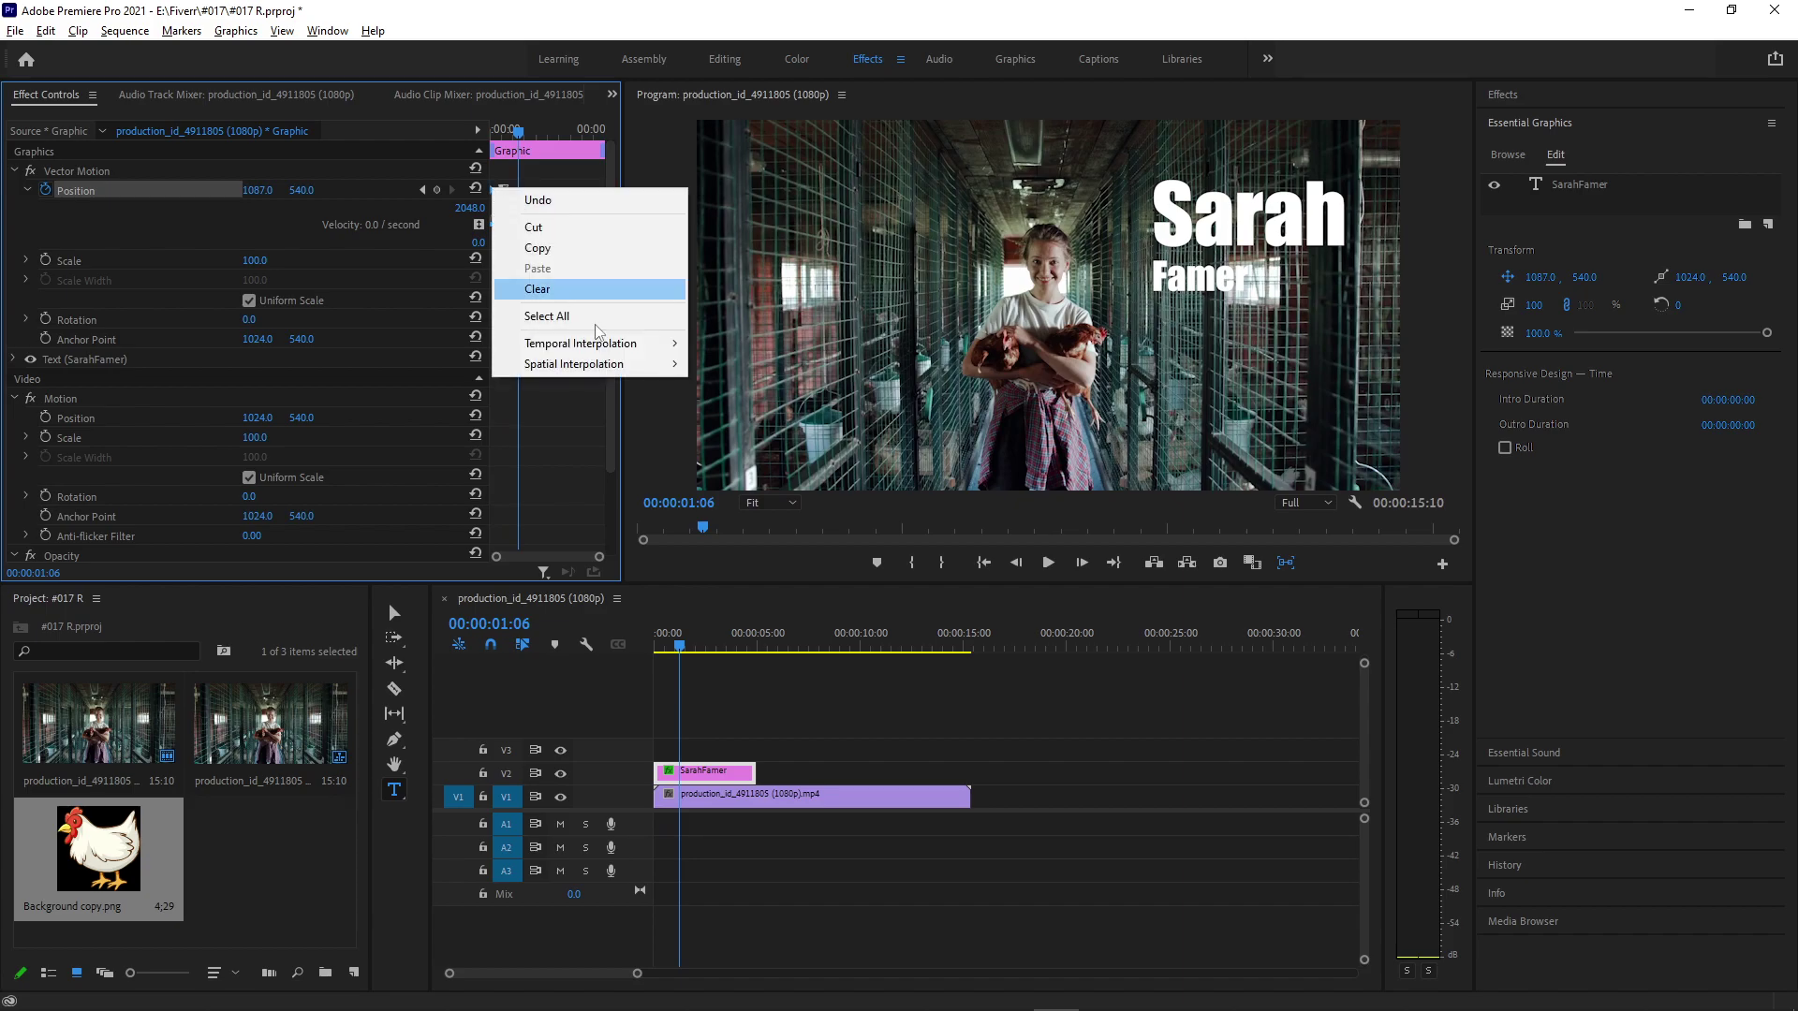
{"action": "mouse_move", "coordinate": [629, 345]}
{"action": "left_click", "coordinate": [736, 473]}
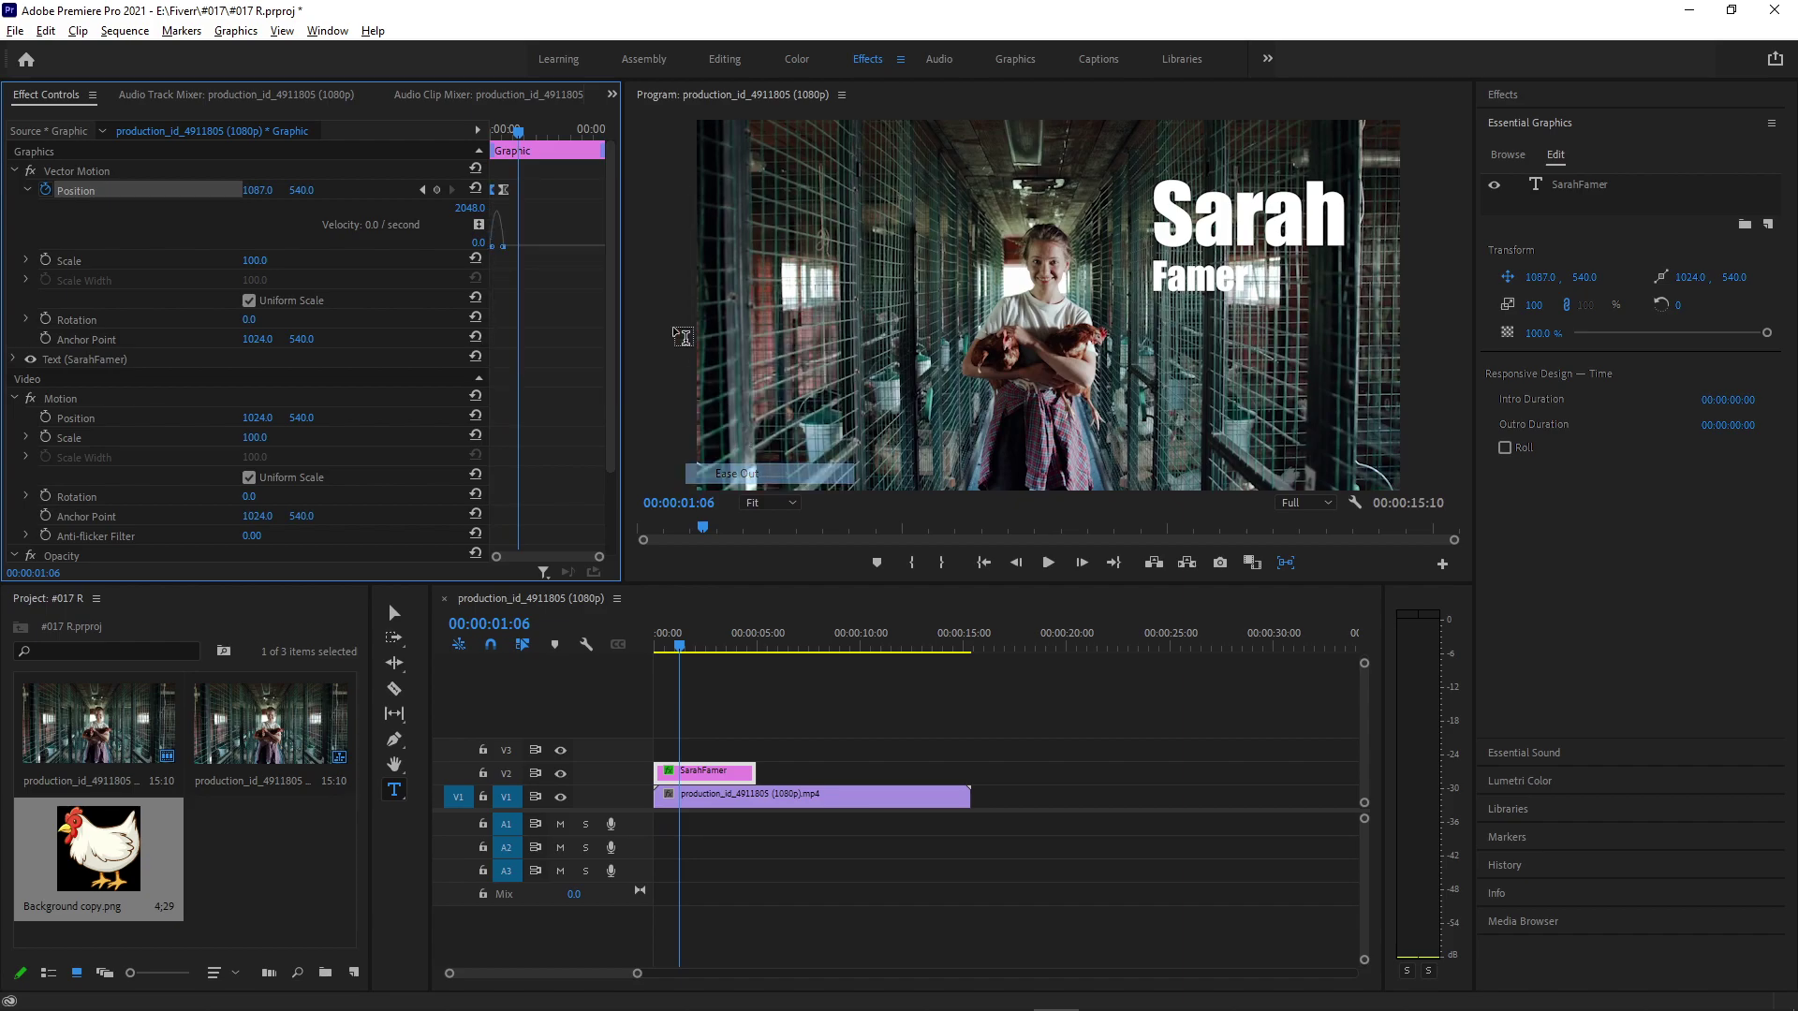
{"action": "left_click_drag", "start_coordinate": [520, 129], "coordinate": [345, 144]}
{"action": "key", "text": "space"}
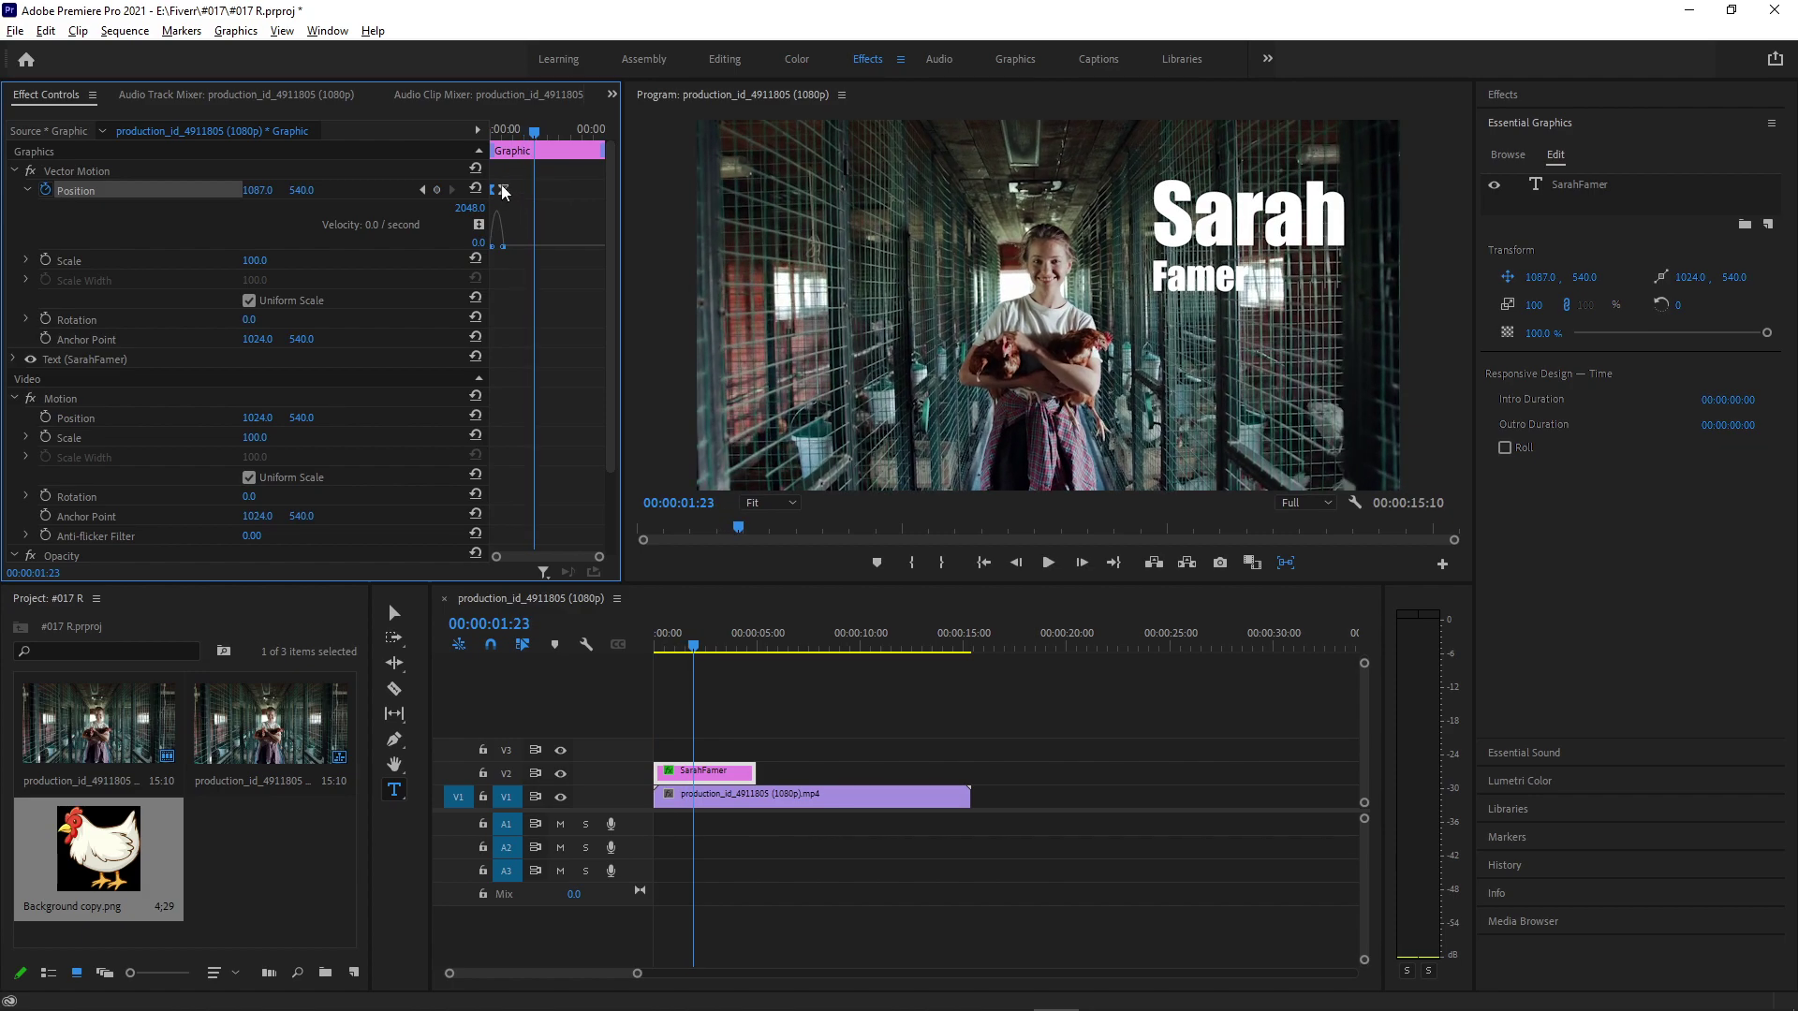
{"action": "left_click_drag", "start_coordinate": [503, 191], "coordinate": [512, 192]}
Add a Position keyframe at 00:00:04:03 and paste a copy of the first off-frame keyframe at 00:00:04:21
{"action": "left_click_drag", "start_coordinate": [544, 110], "coordinate": [587, 118]}
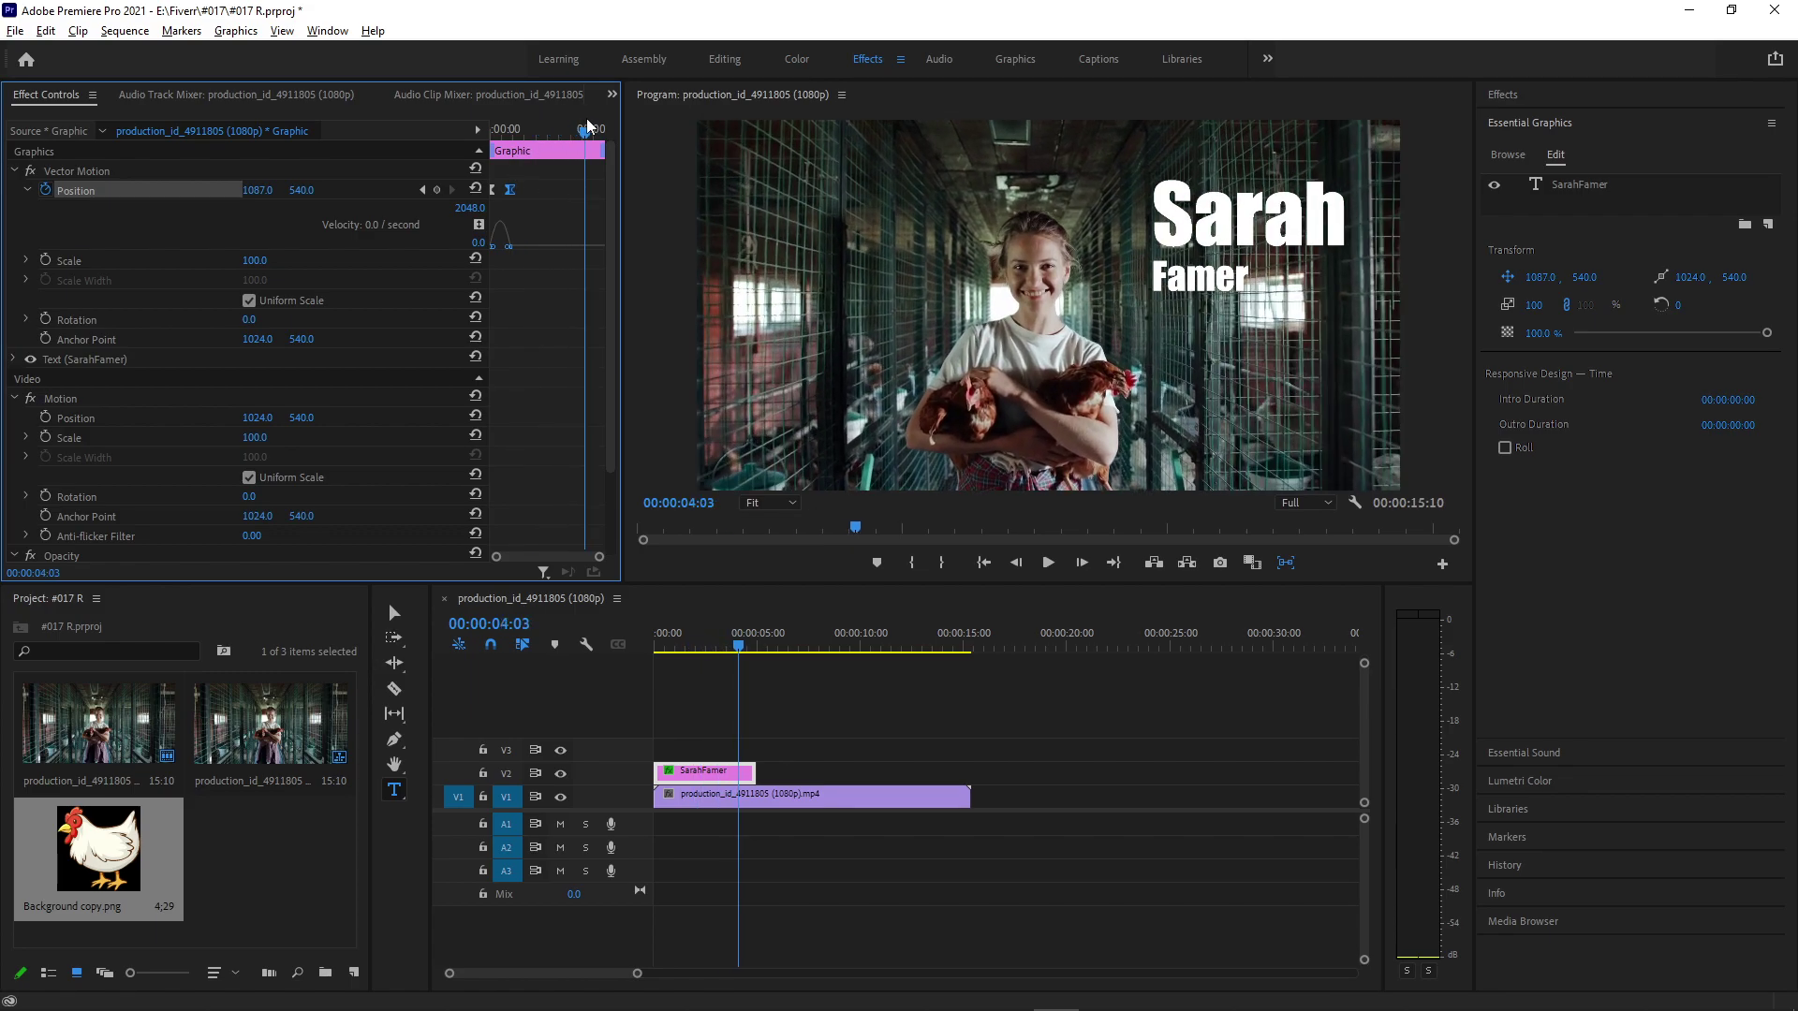
{"action": "left_click", "coordinate": [437, 189]}
{"action": "left_click_drag", "start_coordinate": [588, 131], "coordinate": [604, 134]}
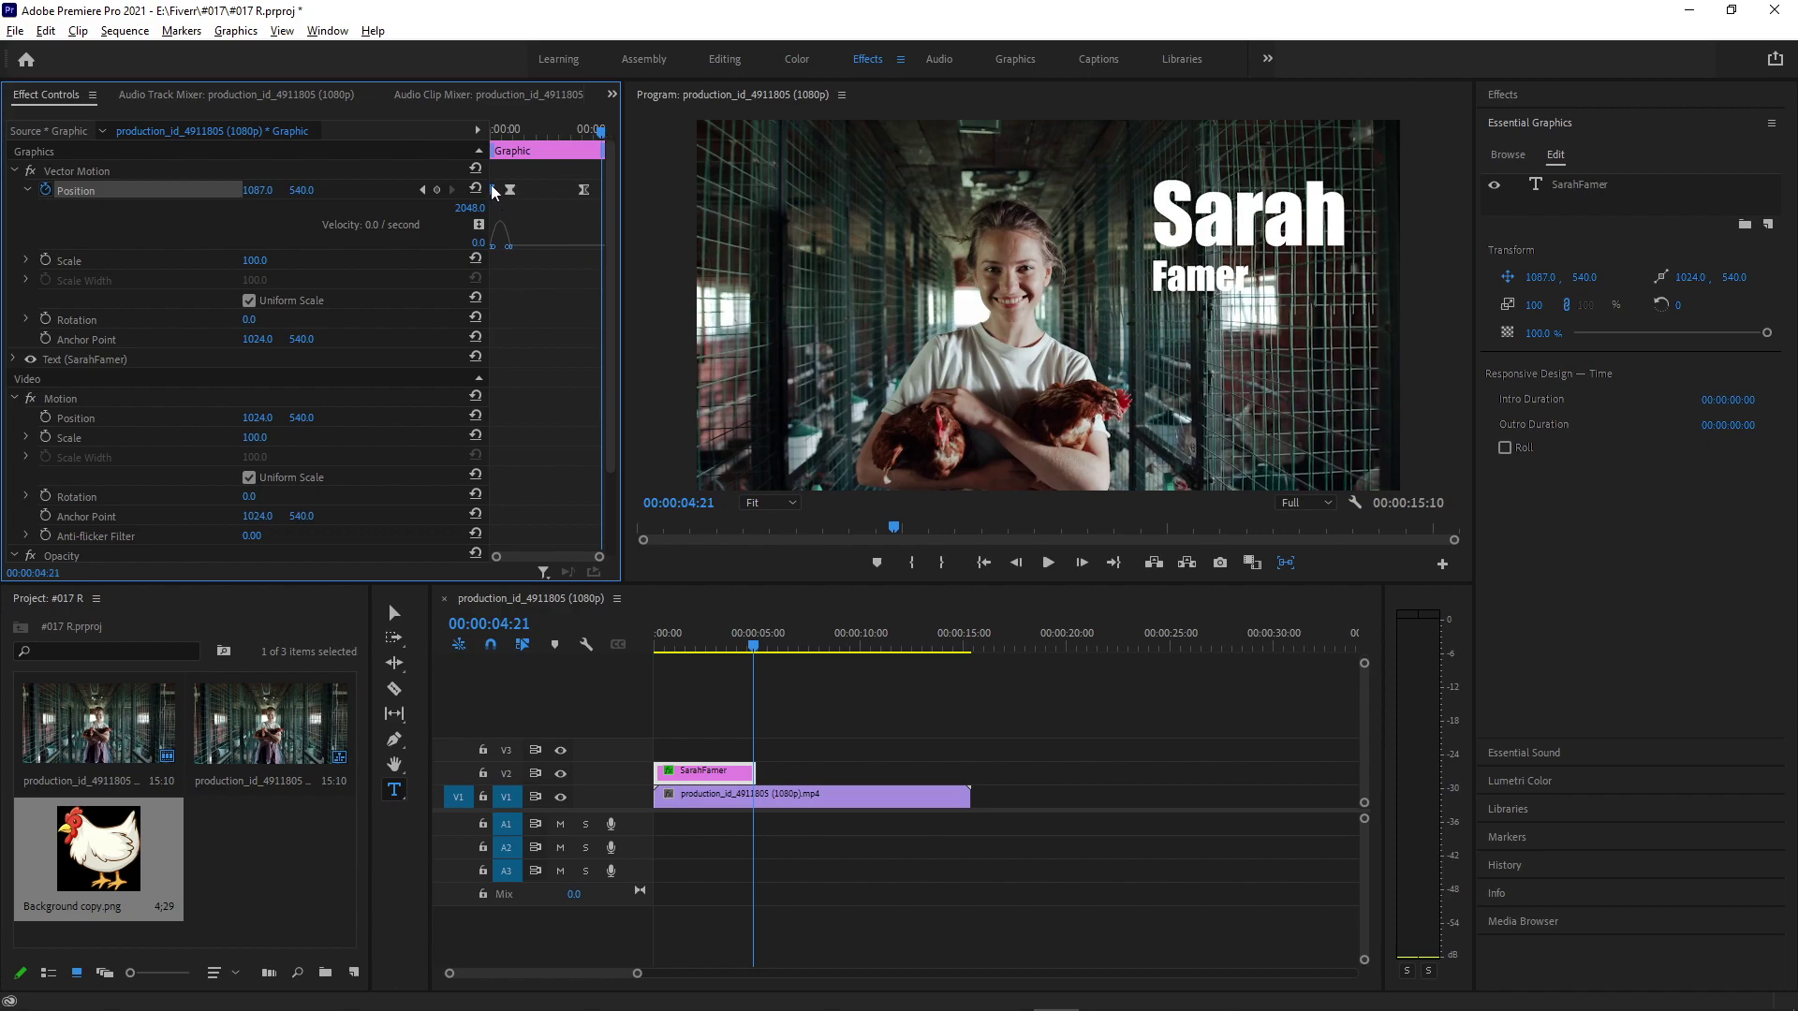
{"action": "key", "text": "ctrl+v"}
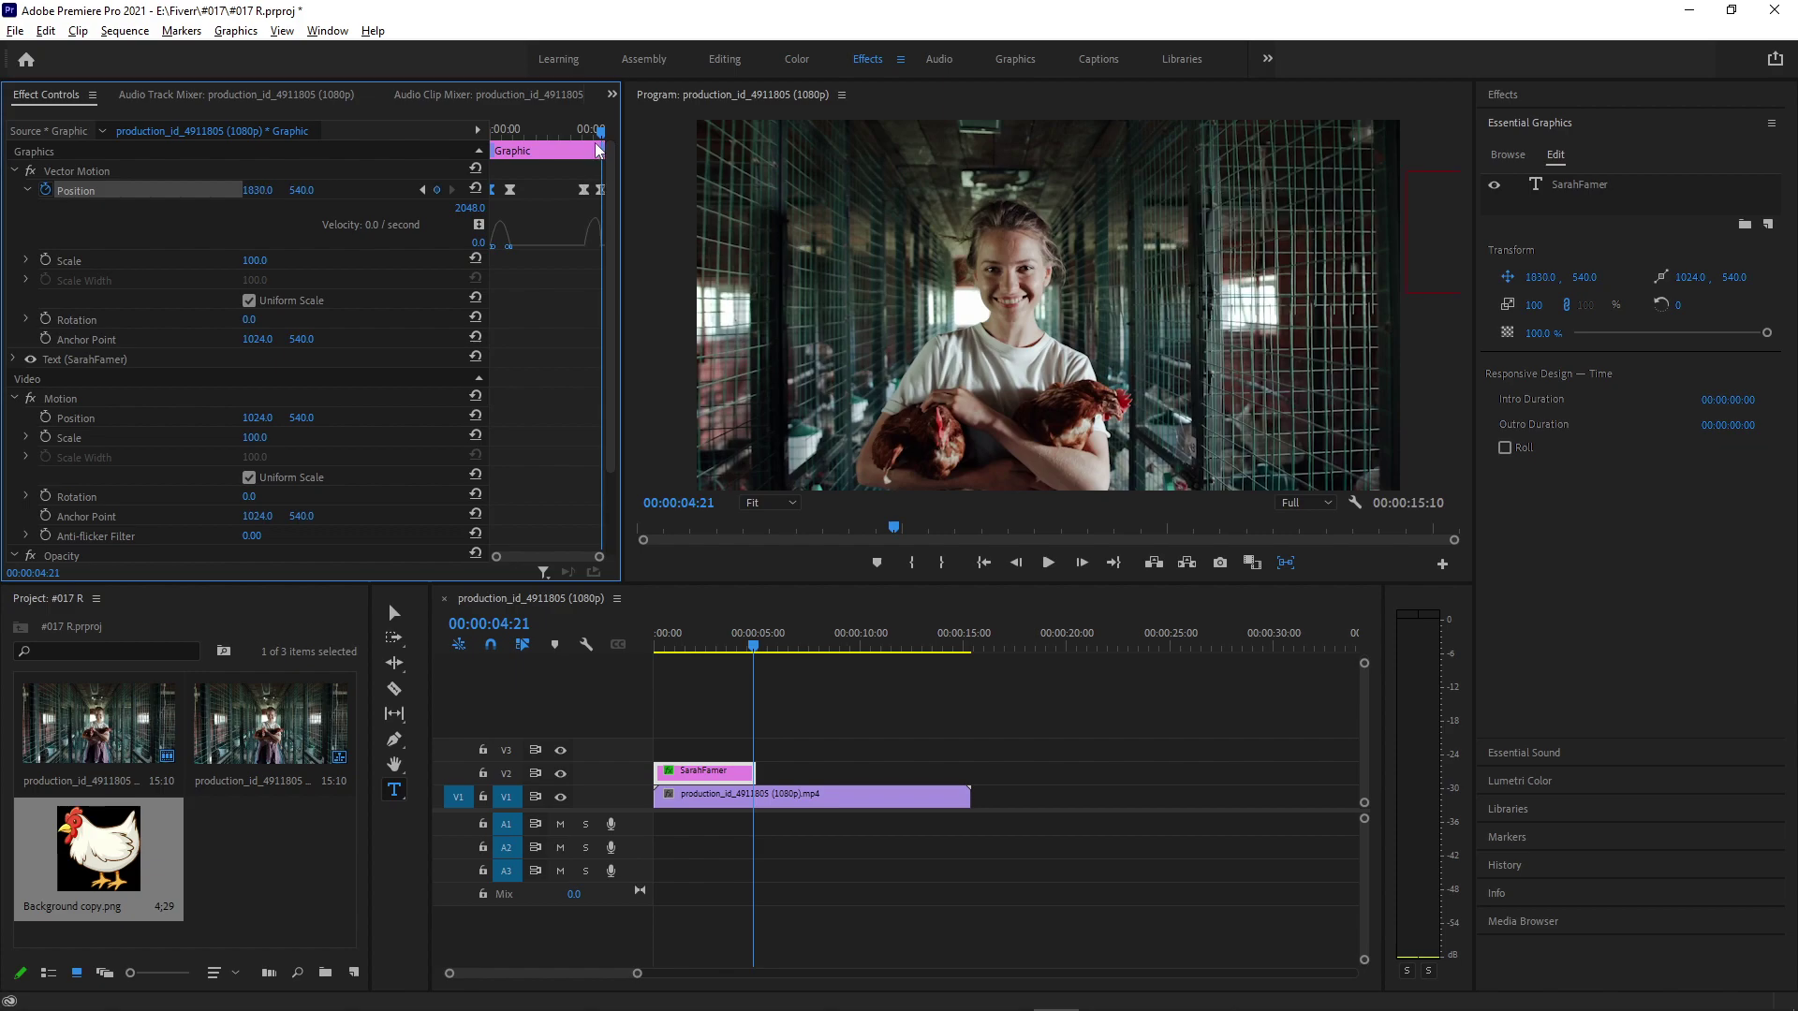
Apply Ease In temporal interpolation to the Position keyframe at 00:00:04:03, where the title's slide-out starts
{"action": "left_click_drag", "start_coordinate": [593, 142], "coordinate": [577, 141]}
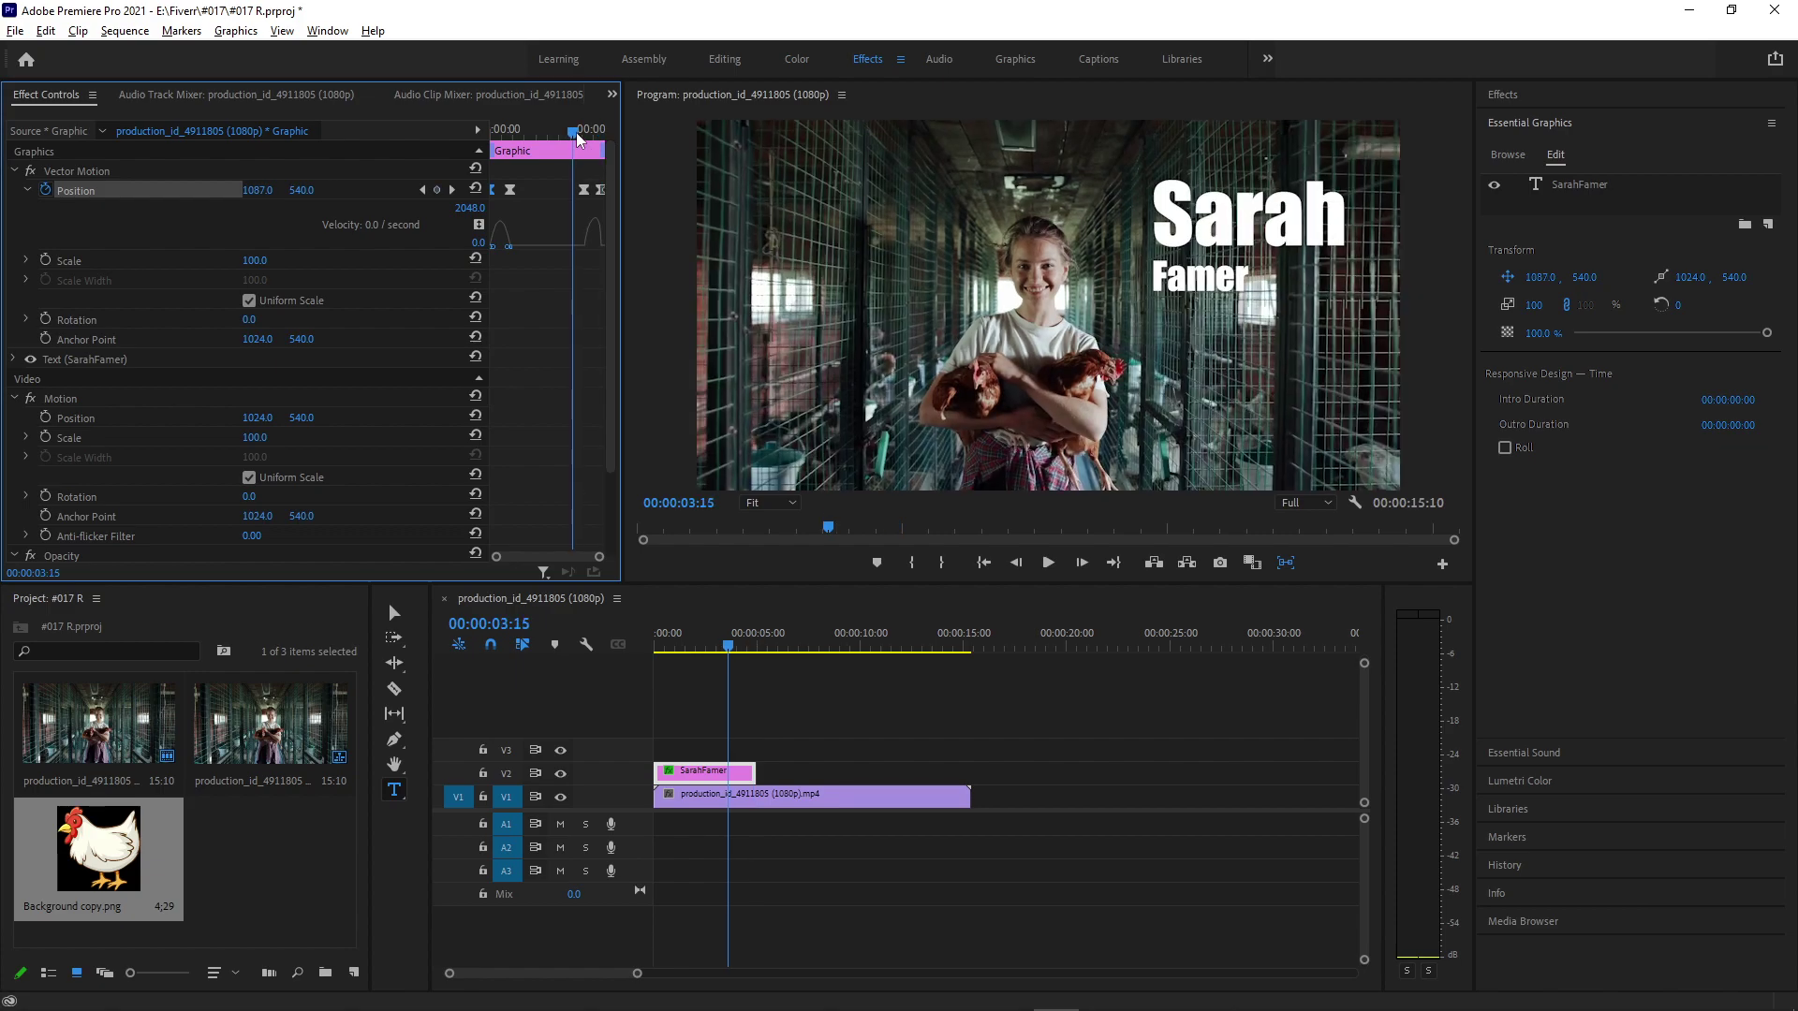
{"action": "right_click", "coordinate": [585, 190]}
{"action": "mouse_move", "coordinate": [693, 346]}
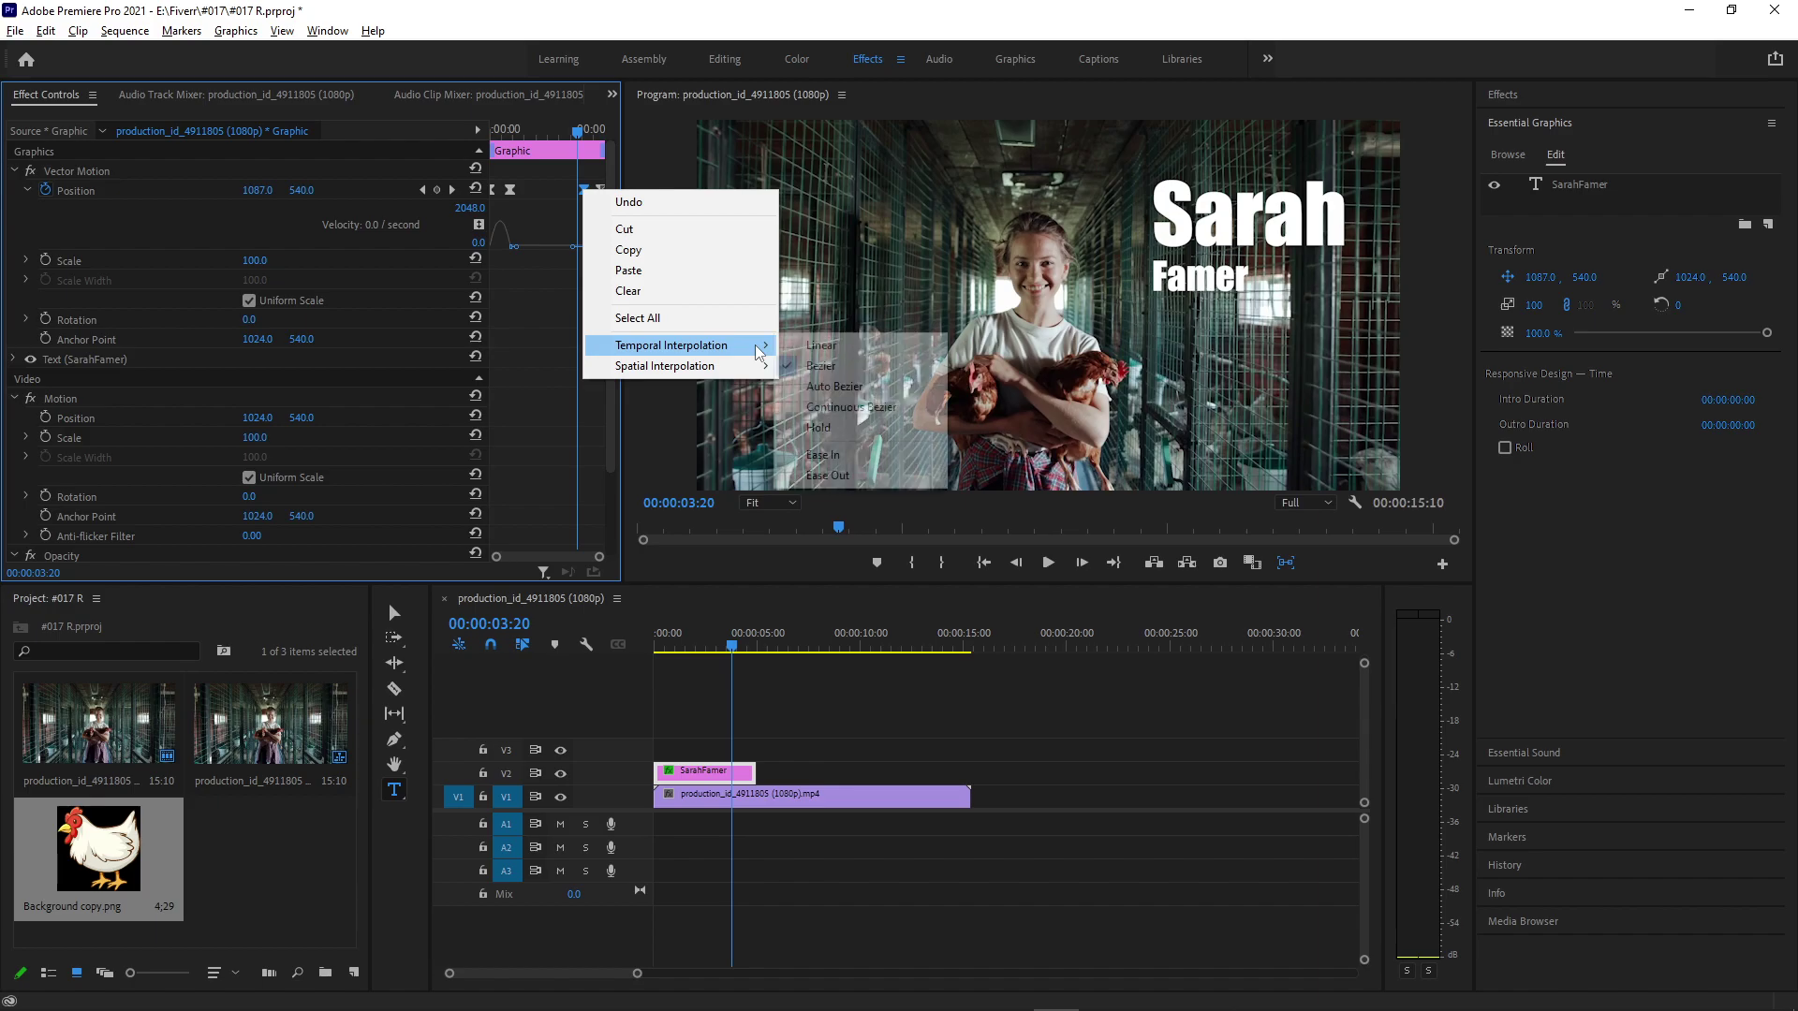
{"action": "left_click", "coordinate": [862, 462]}
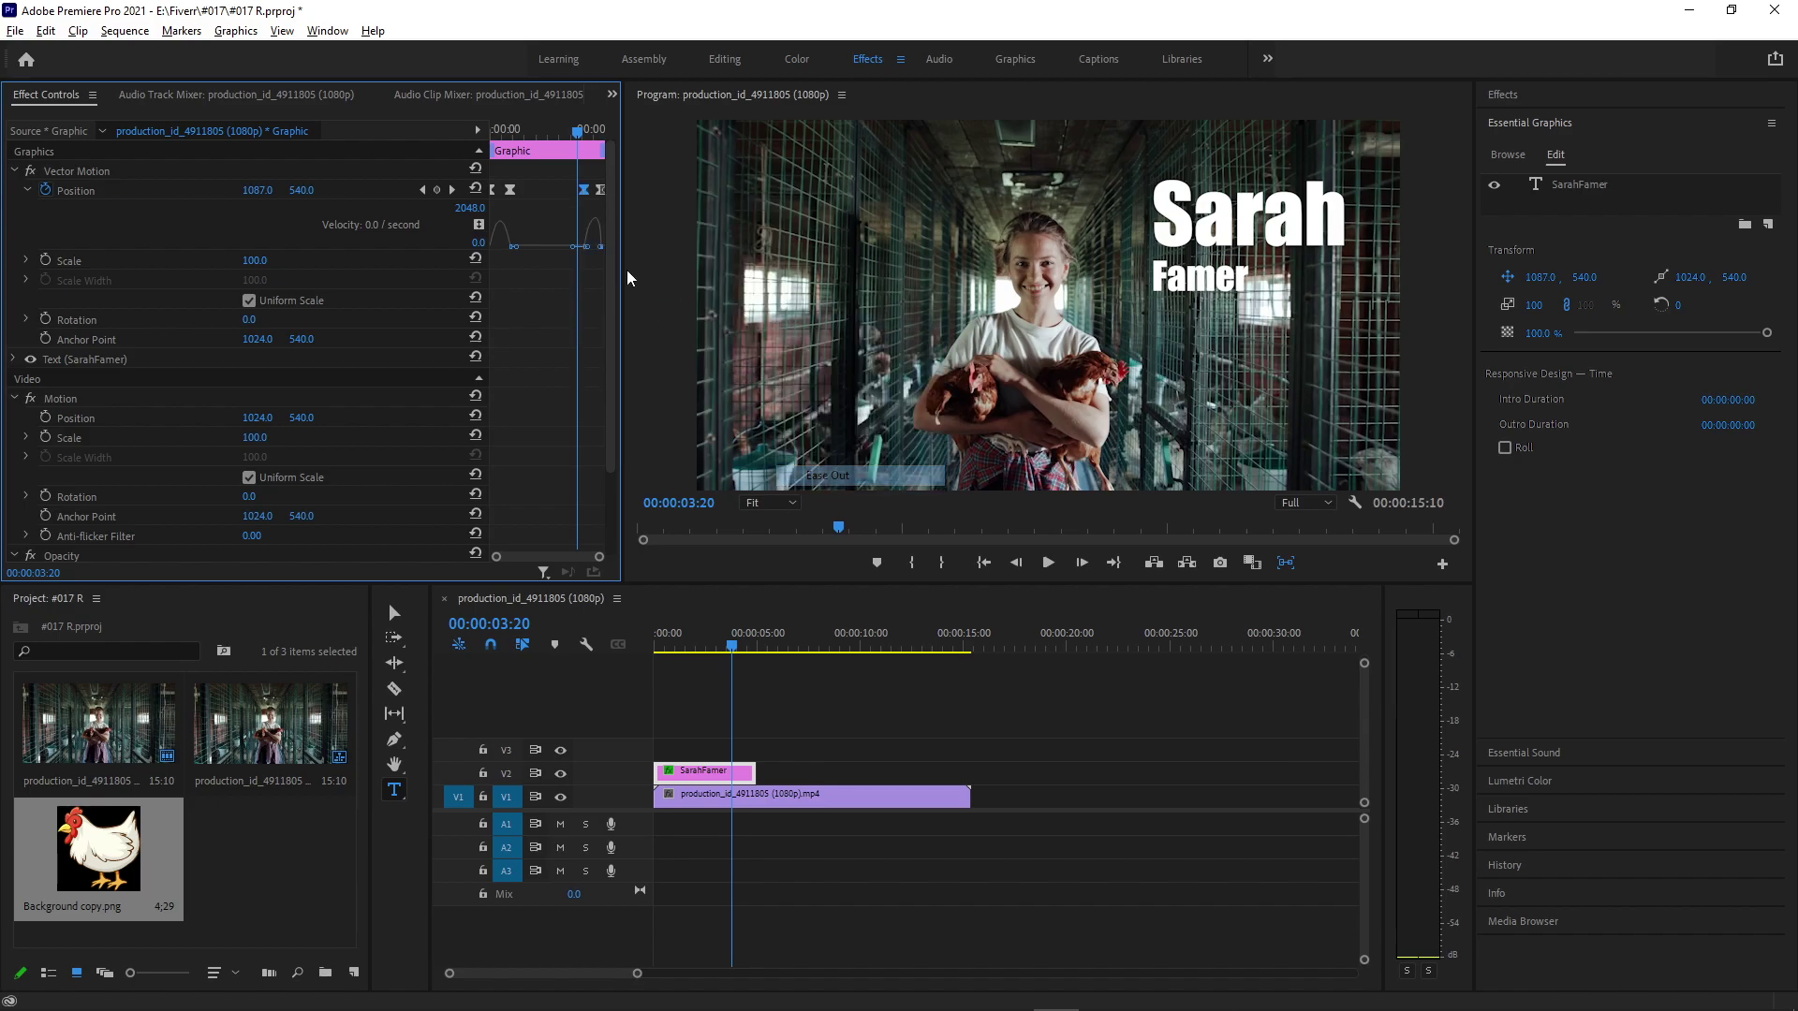
Apply easing to the title's last Position keyframe and play back its slide-in and slide-out
{"action": "right_click", "coordinate": [600, 190]}
{"action": "key", "text": "space"}
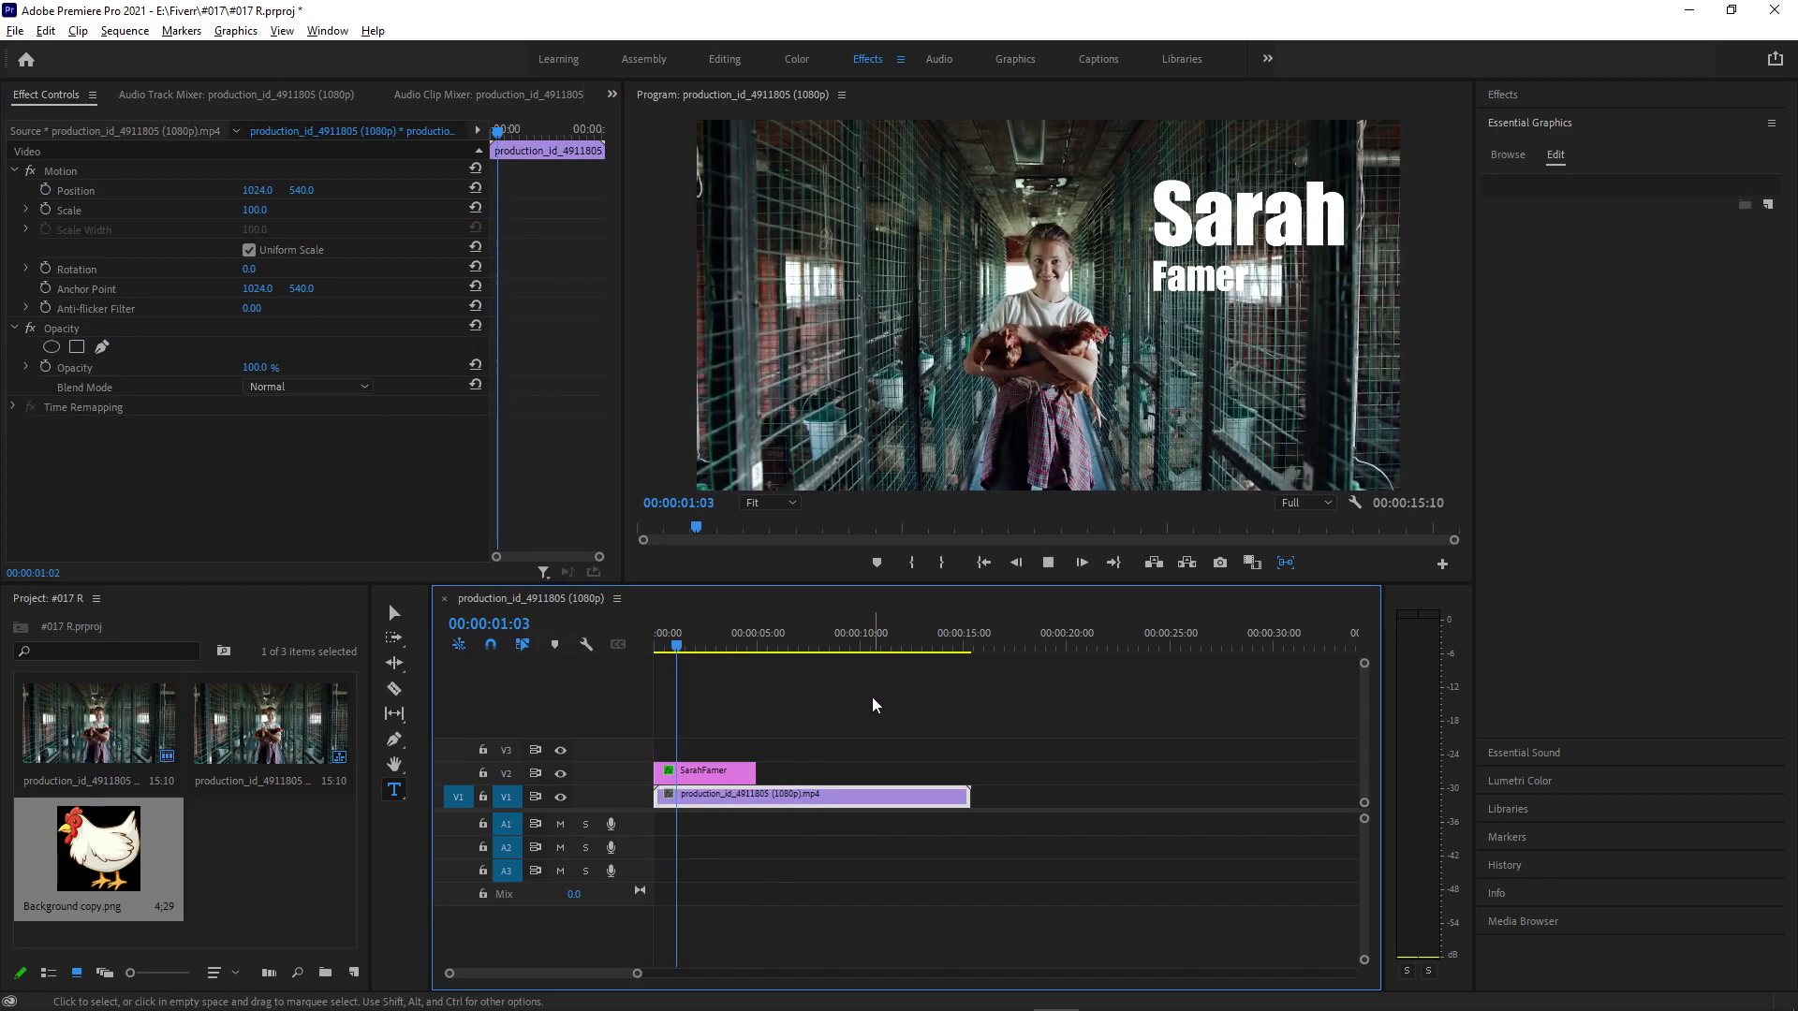
{"action": "left_click", "coordinate": [720, 770]}
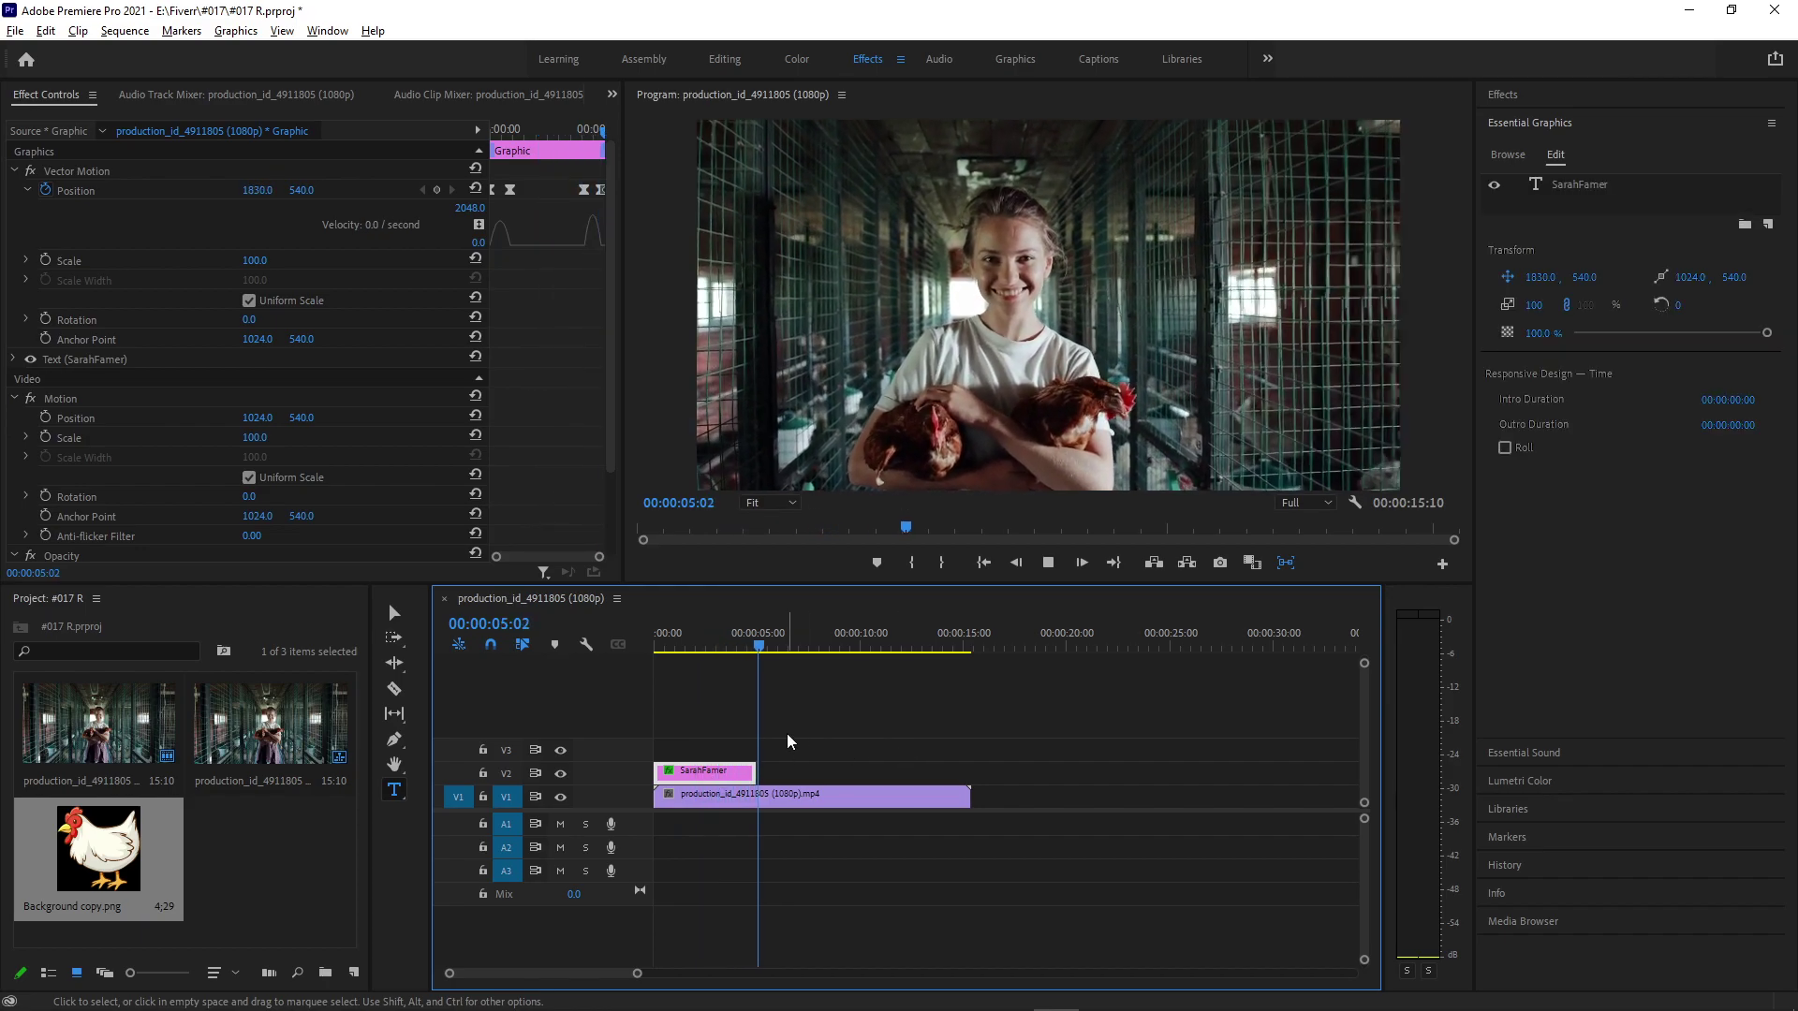
{"action": "key", "text": "space"}
Place Background copy.png on V3 above the title and keyframe its Position off-frame at -254, 540 at 00:00:00:00
{"action": "left_click_drag", "start_coordinate": [145, 819], "coordinate": [815, 773]}
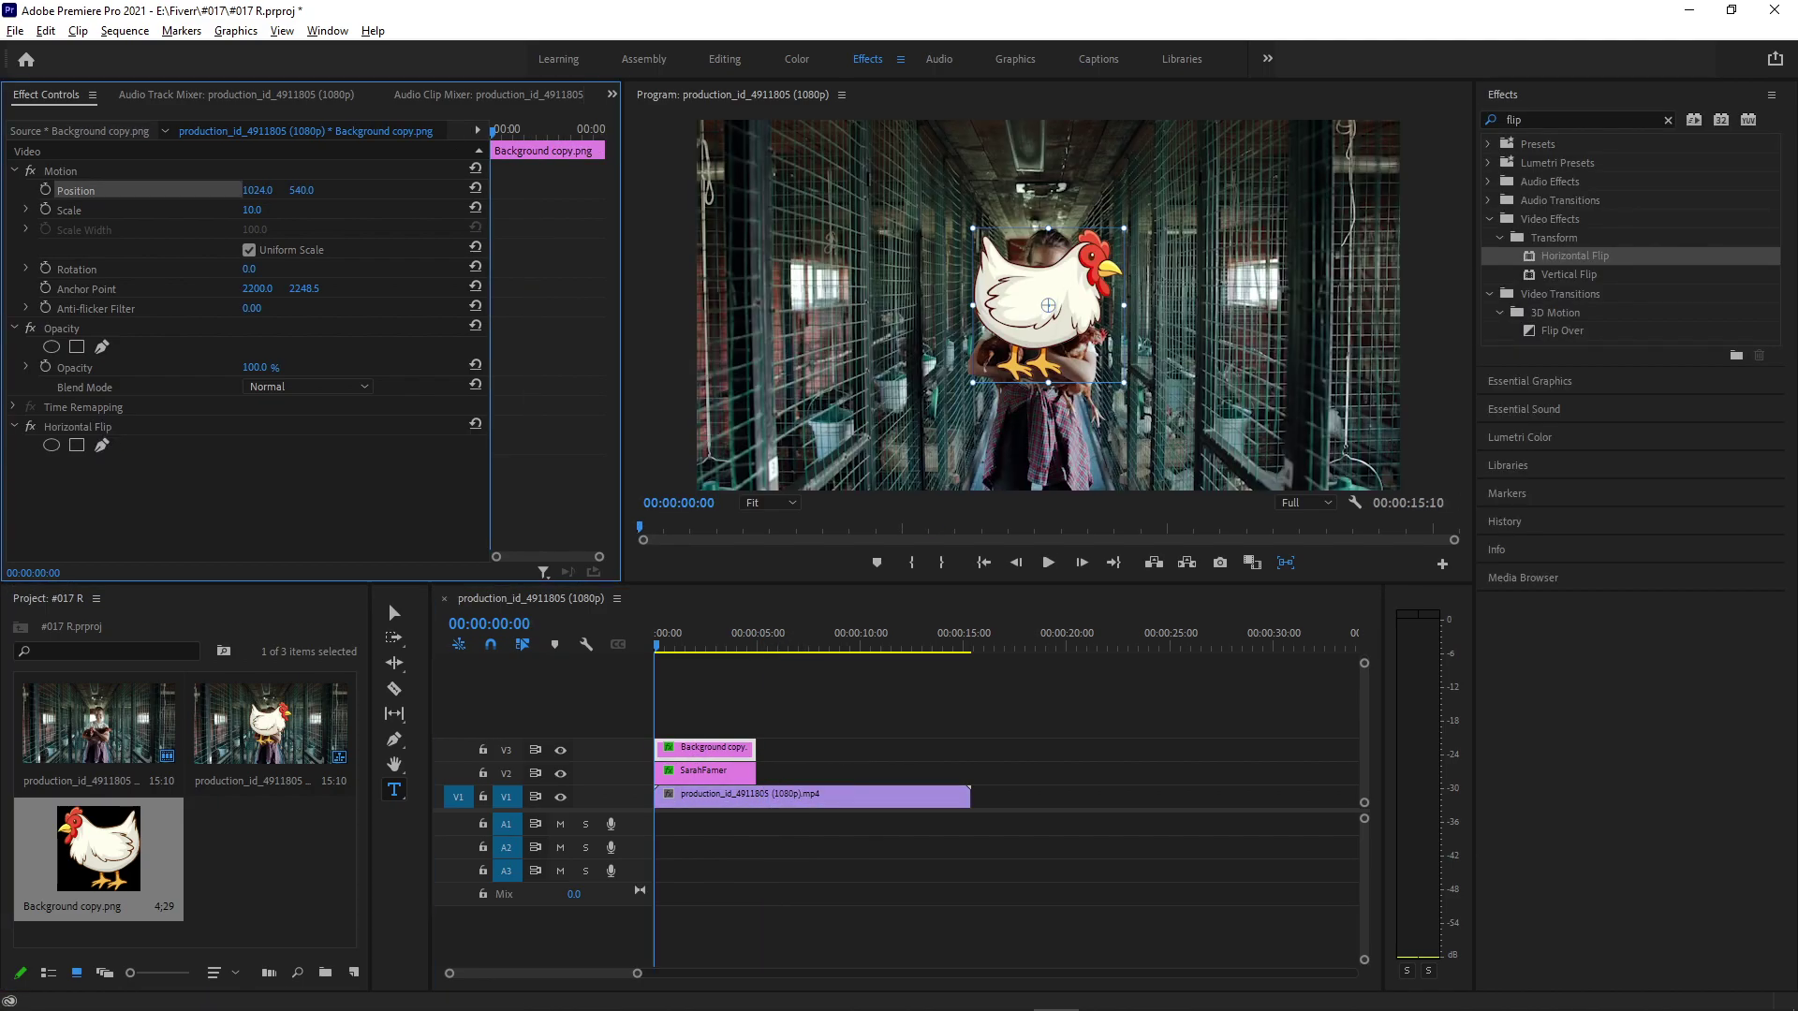
{"action": "left_click_drag", "start_coordinate": [258, 190], "coordinate": [260, 190]}
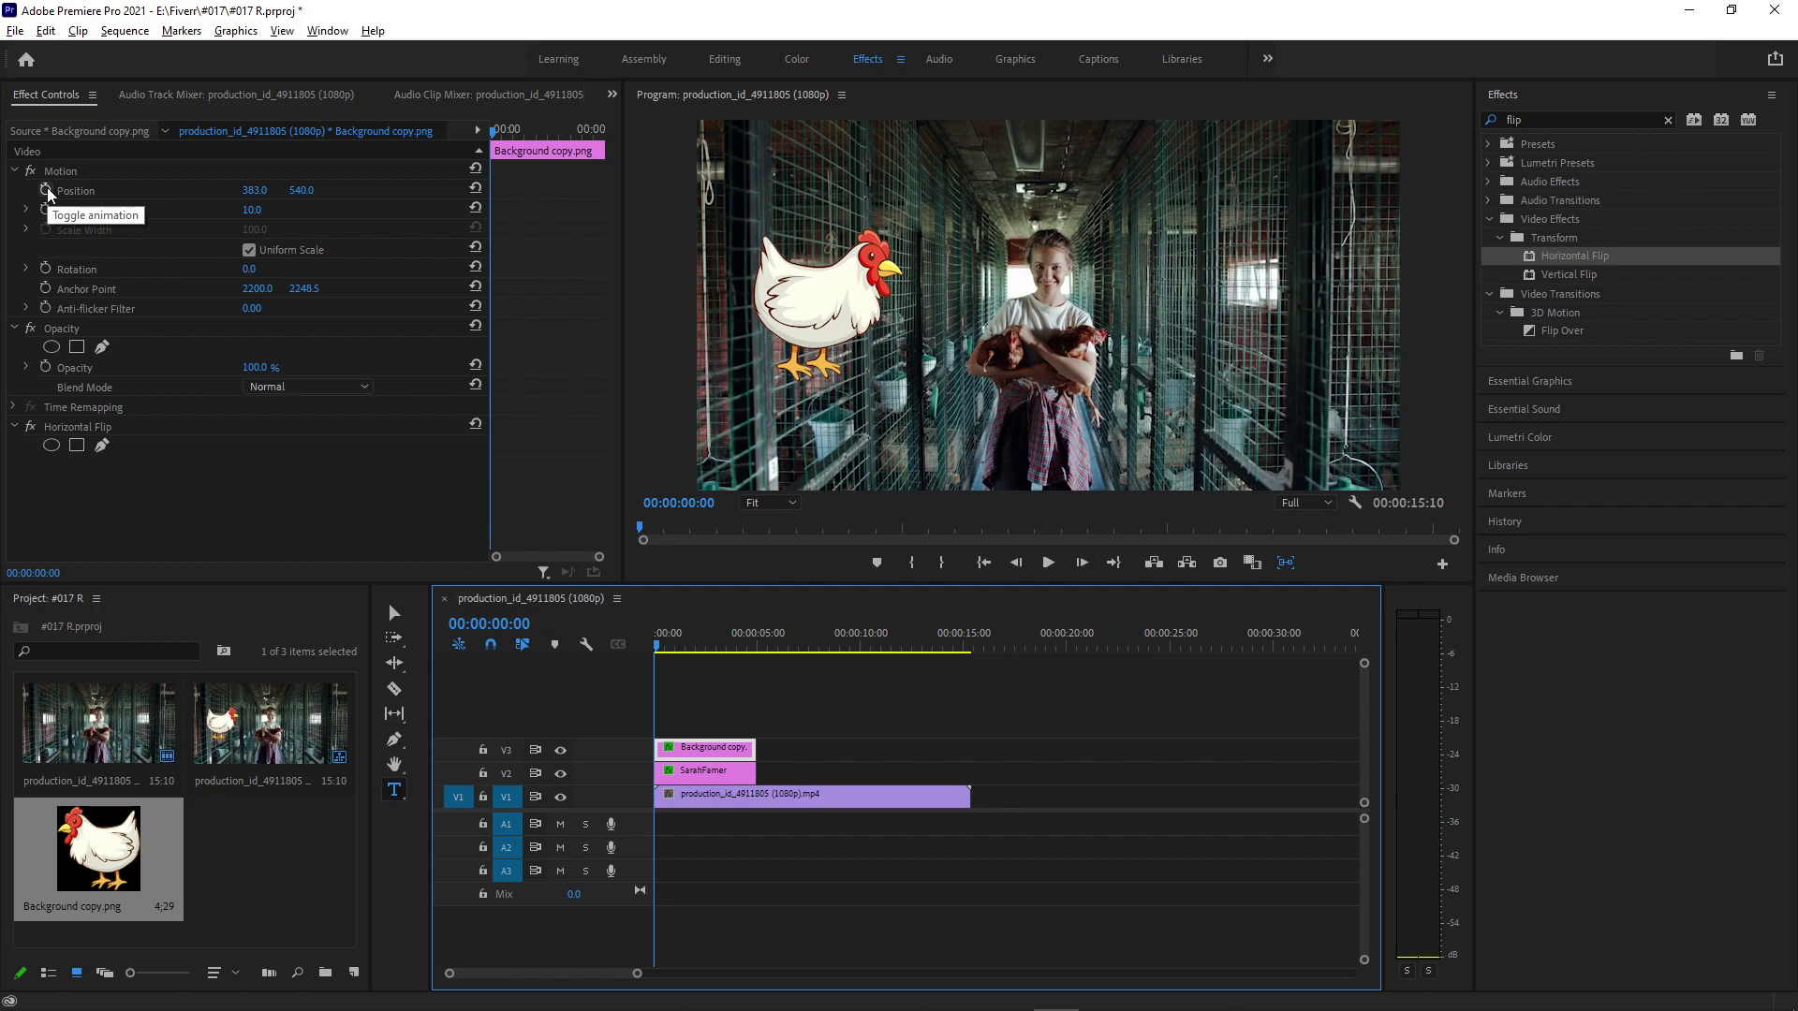
{"action": "left_click", "coordinate": [45, 190]}
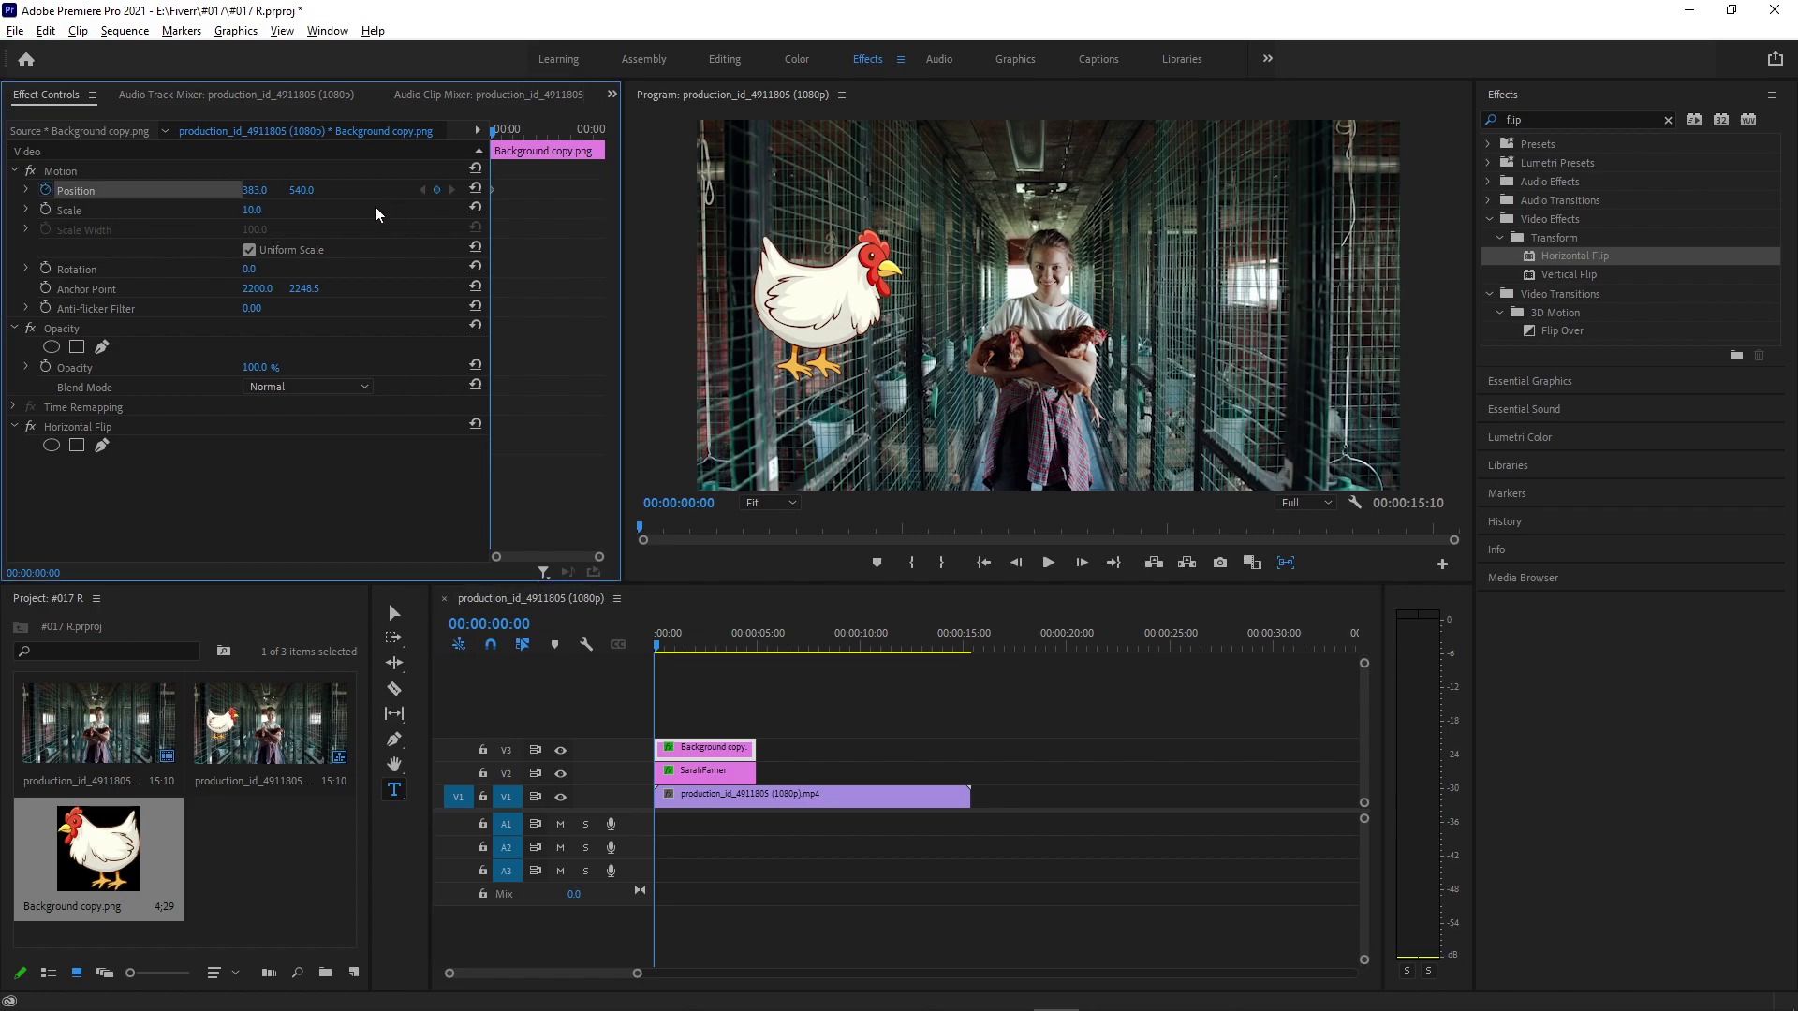
{"action": "left_click_drag", "start_coordinate": [255, 192], "coordinate": [84, 192]}
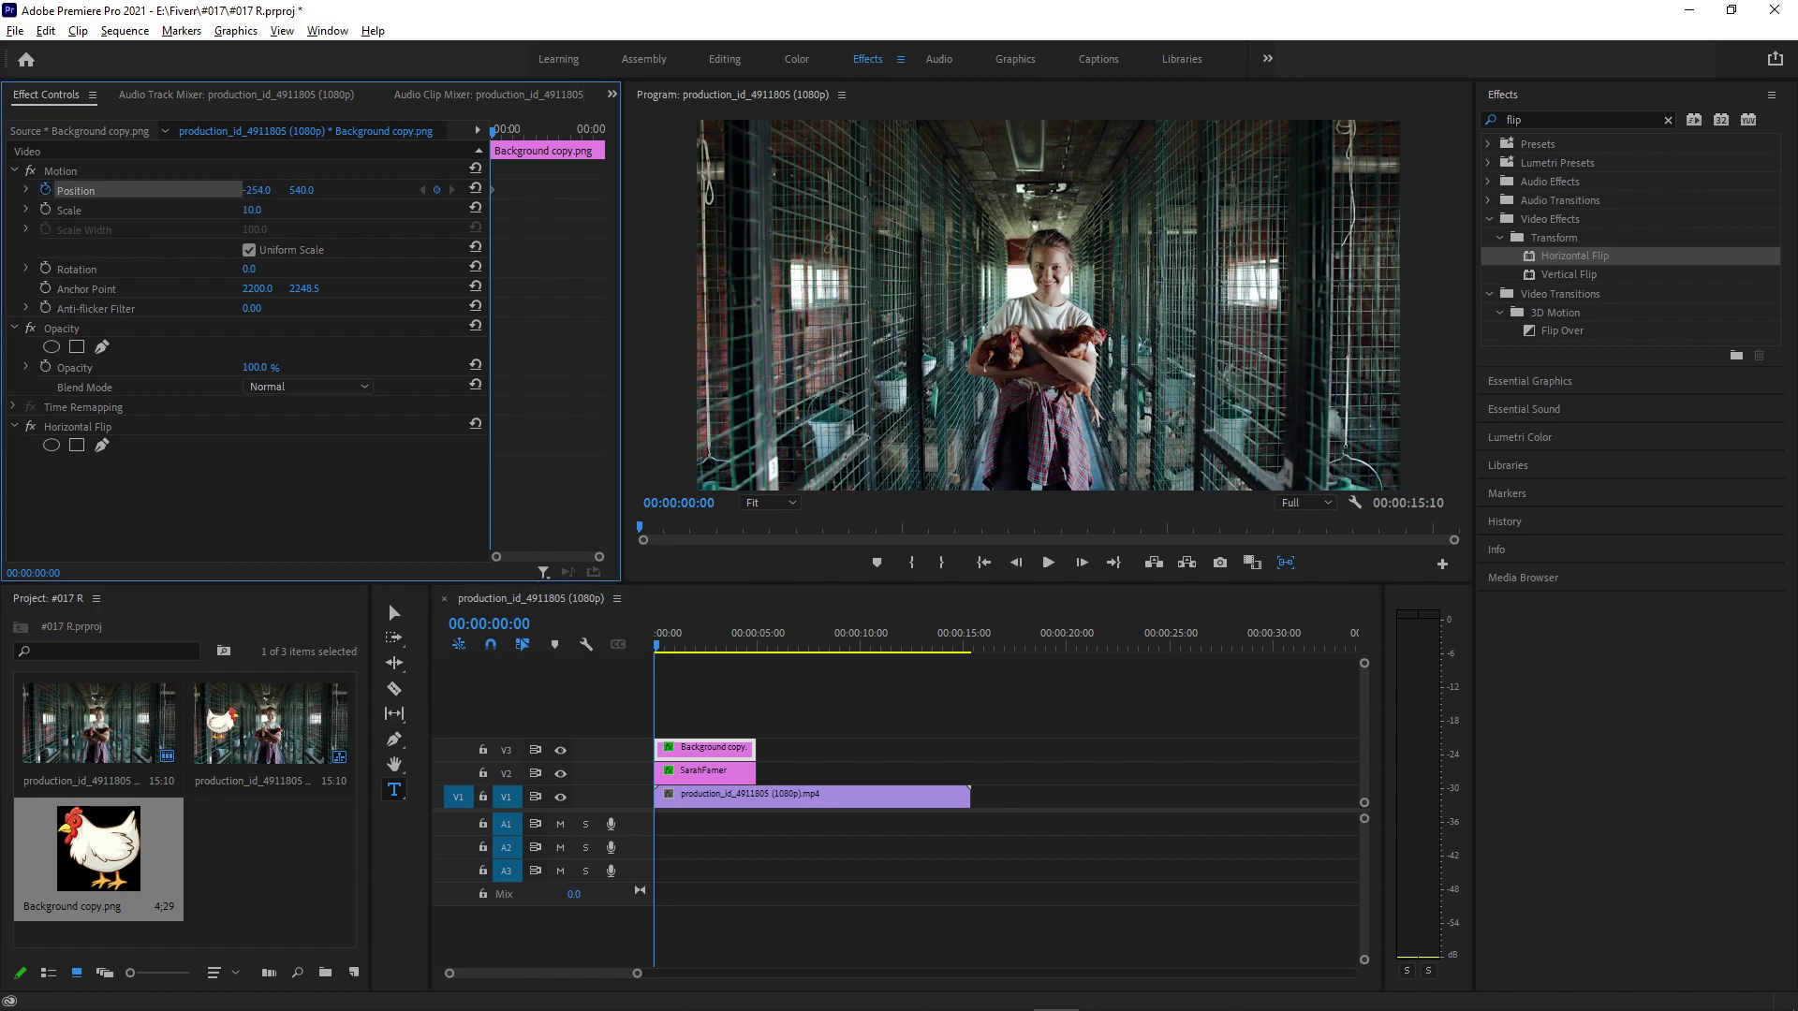
Add a Position keyframe of 398, 540 to the chicken image at 00:00:00:24 and give it Ease In temporal interpolation
{"action": "left_click", "coordinate": [511, 129]}
{"action": "left_click_drag", "start_coordinate": [255, 192], "coordinate": [420, 192]}
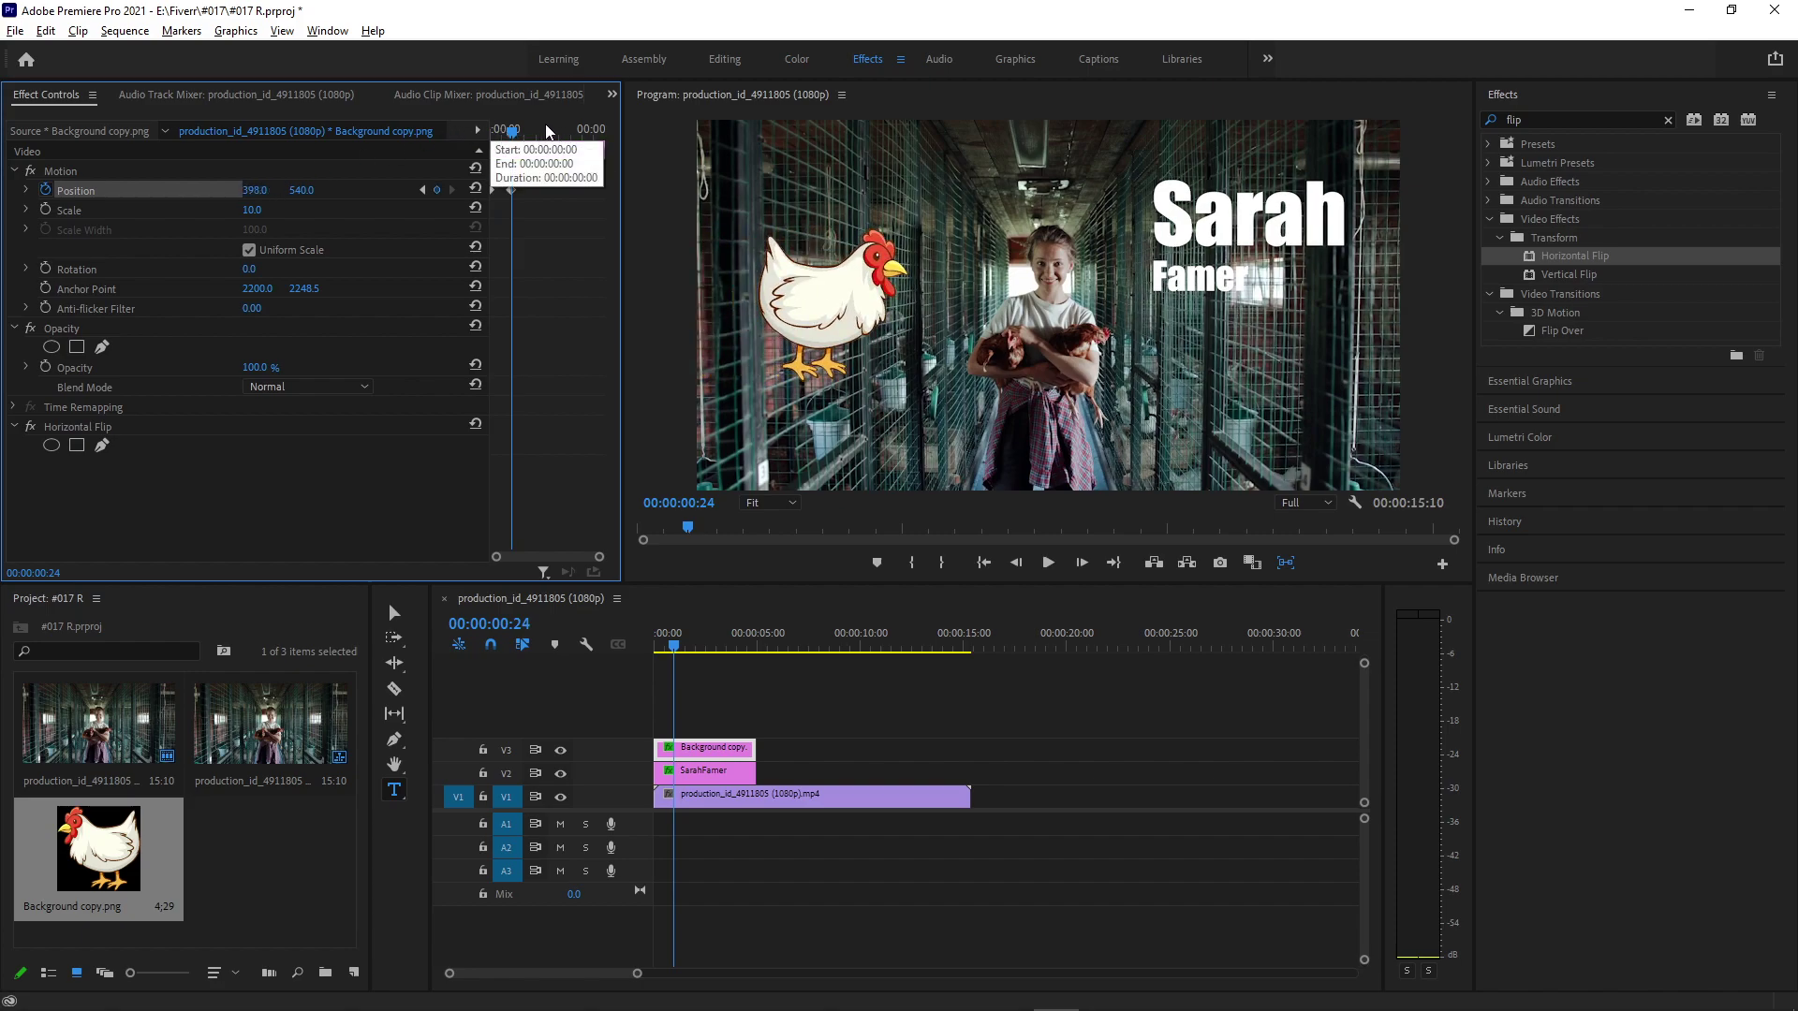
{"action": "right_click", "coordinate": [513, 188]}
{"action": "mouse_move", "coordinate": [623, 345]}
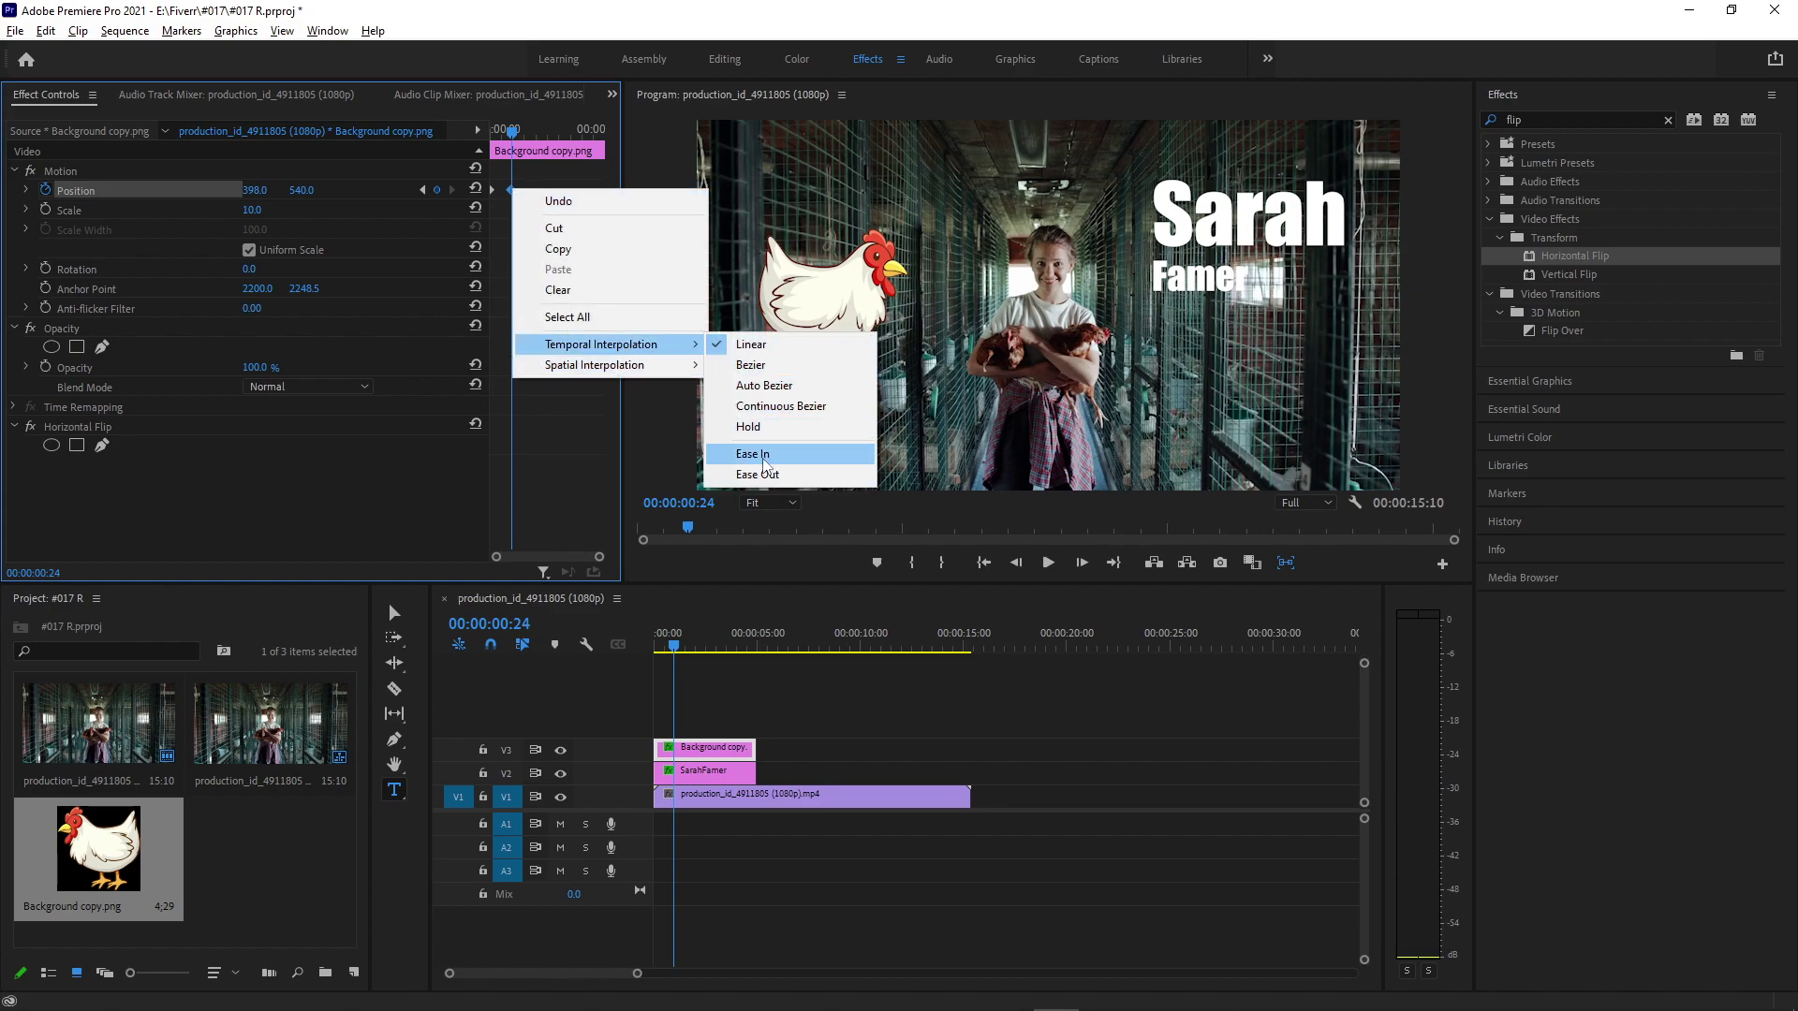
{"action": "left_click", "coordinate": [754, 454]}
Ease the chicken's first Position keyframe and paste slide-out Position keyframes at 00:00:04:02 and near the clip's end
{"action": "right_click", "coordinate": [493, 189]}
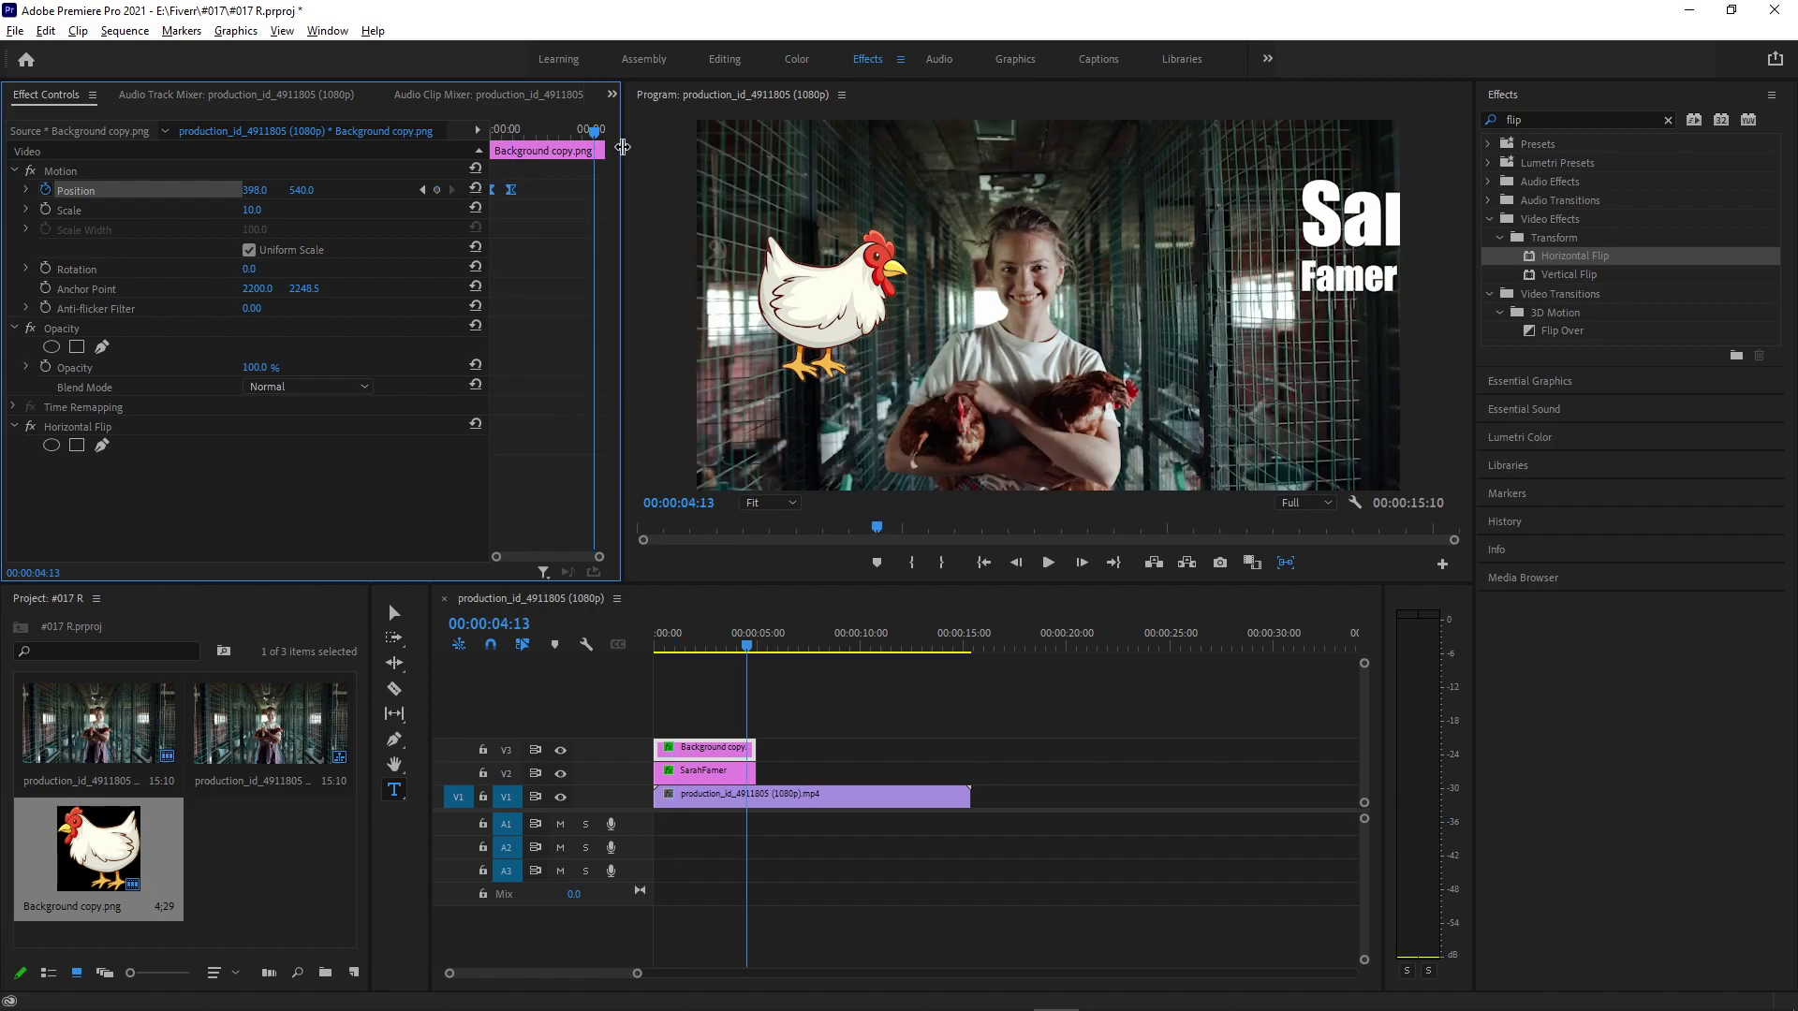
{"action": "left_click_drag", "start_coordinate": [593, 131], "coordinate": [597, 190]}
{"action": "key", "text": "ctrl+v"}
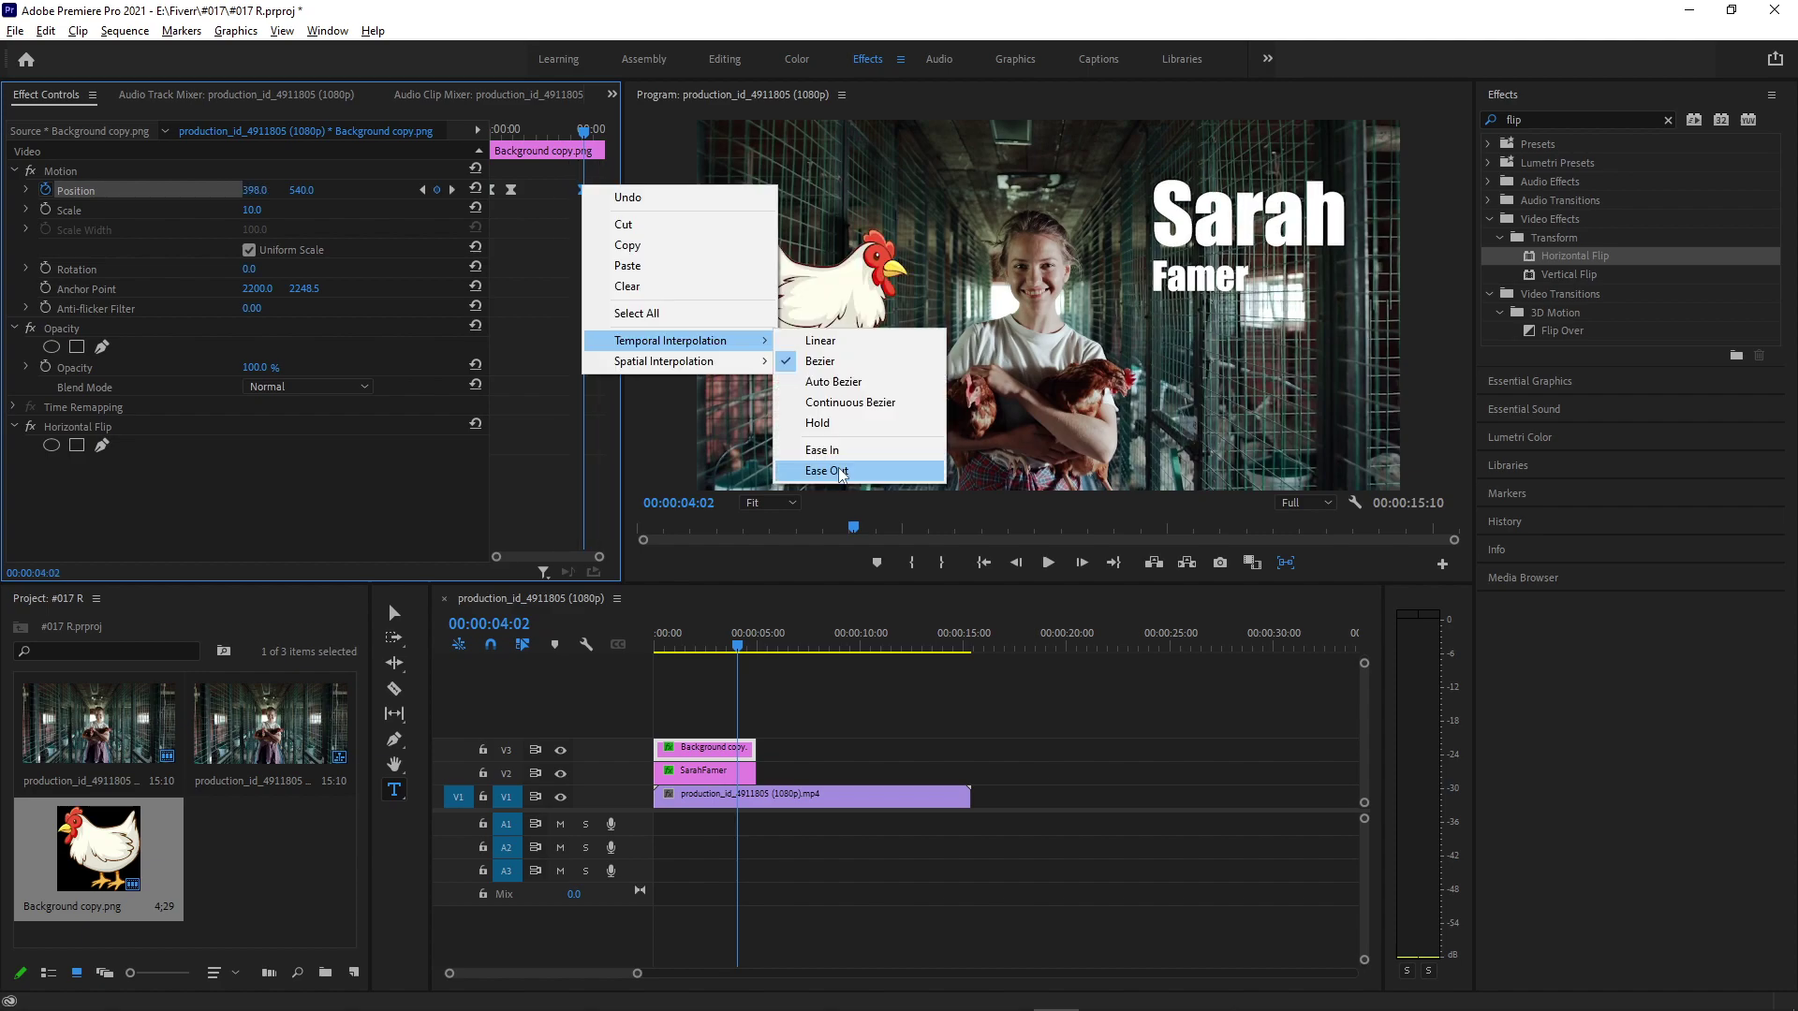
{"action": "left_click", "coordinate": [841, 473]}
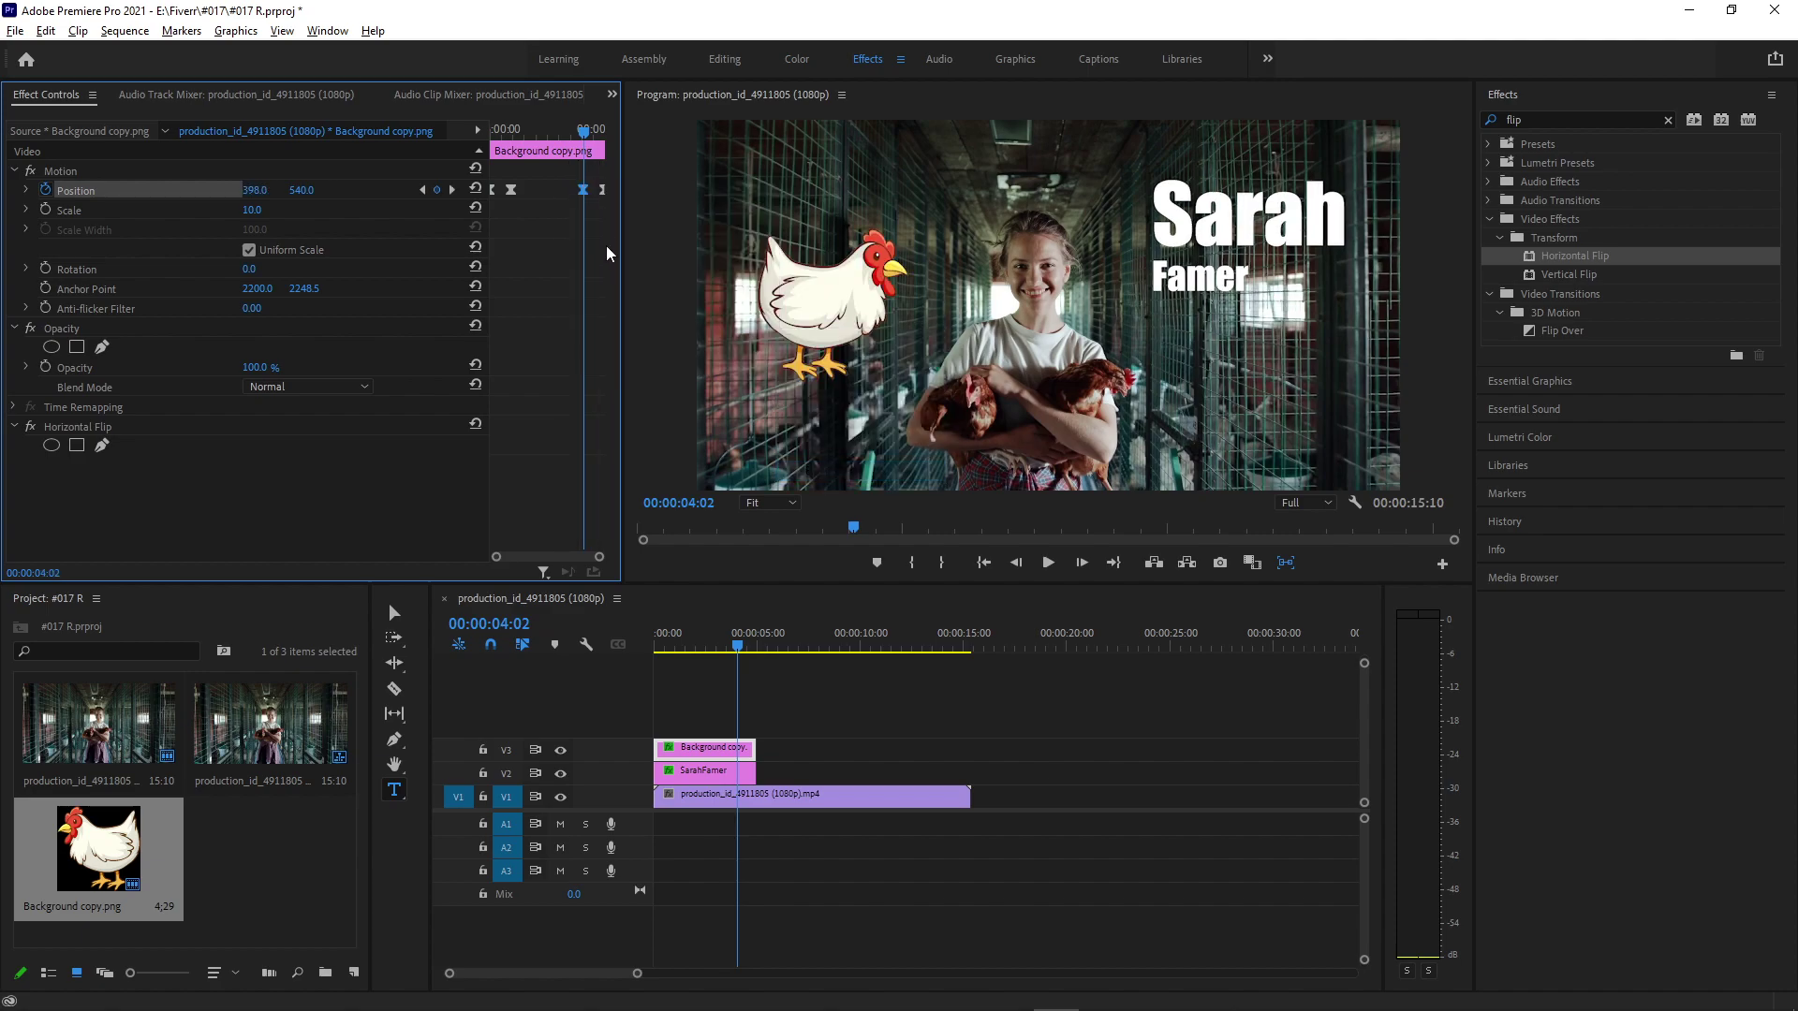
Apply Ease In temporal interpolation to the chicken's last Position keyframe
{"action": "right_click", "coordinate": [601, 193]}
{"action": "mouse_move", "coordinate": [683, 357]}
{"action": "left_click", "coordinate": [842, 458]}
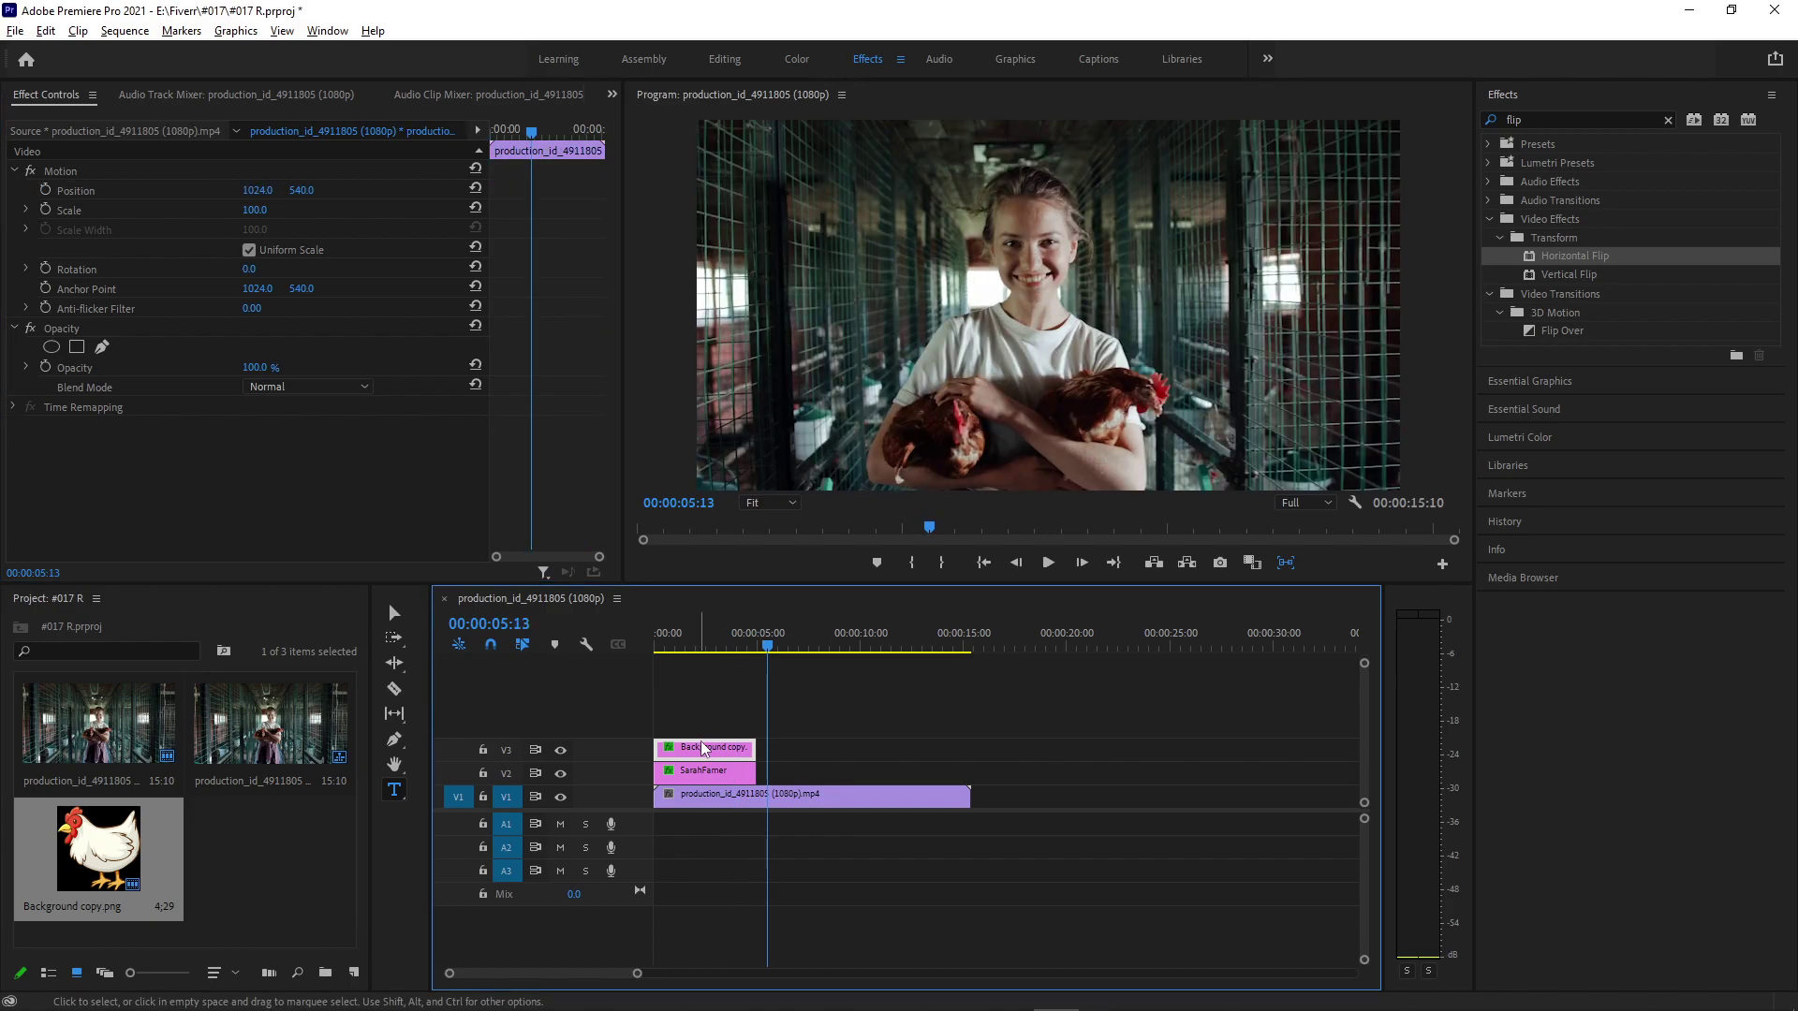
Shift the chicken clip slightly later on V3 and play back both animations from the start
{"action": "left_click_drag", "start_coordinate": [702, 750], "coordinate": [713, 748]}
{"action": "left_click_drag", "start_coordinate": [681, 637], "coordinate": [564, 641]}
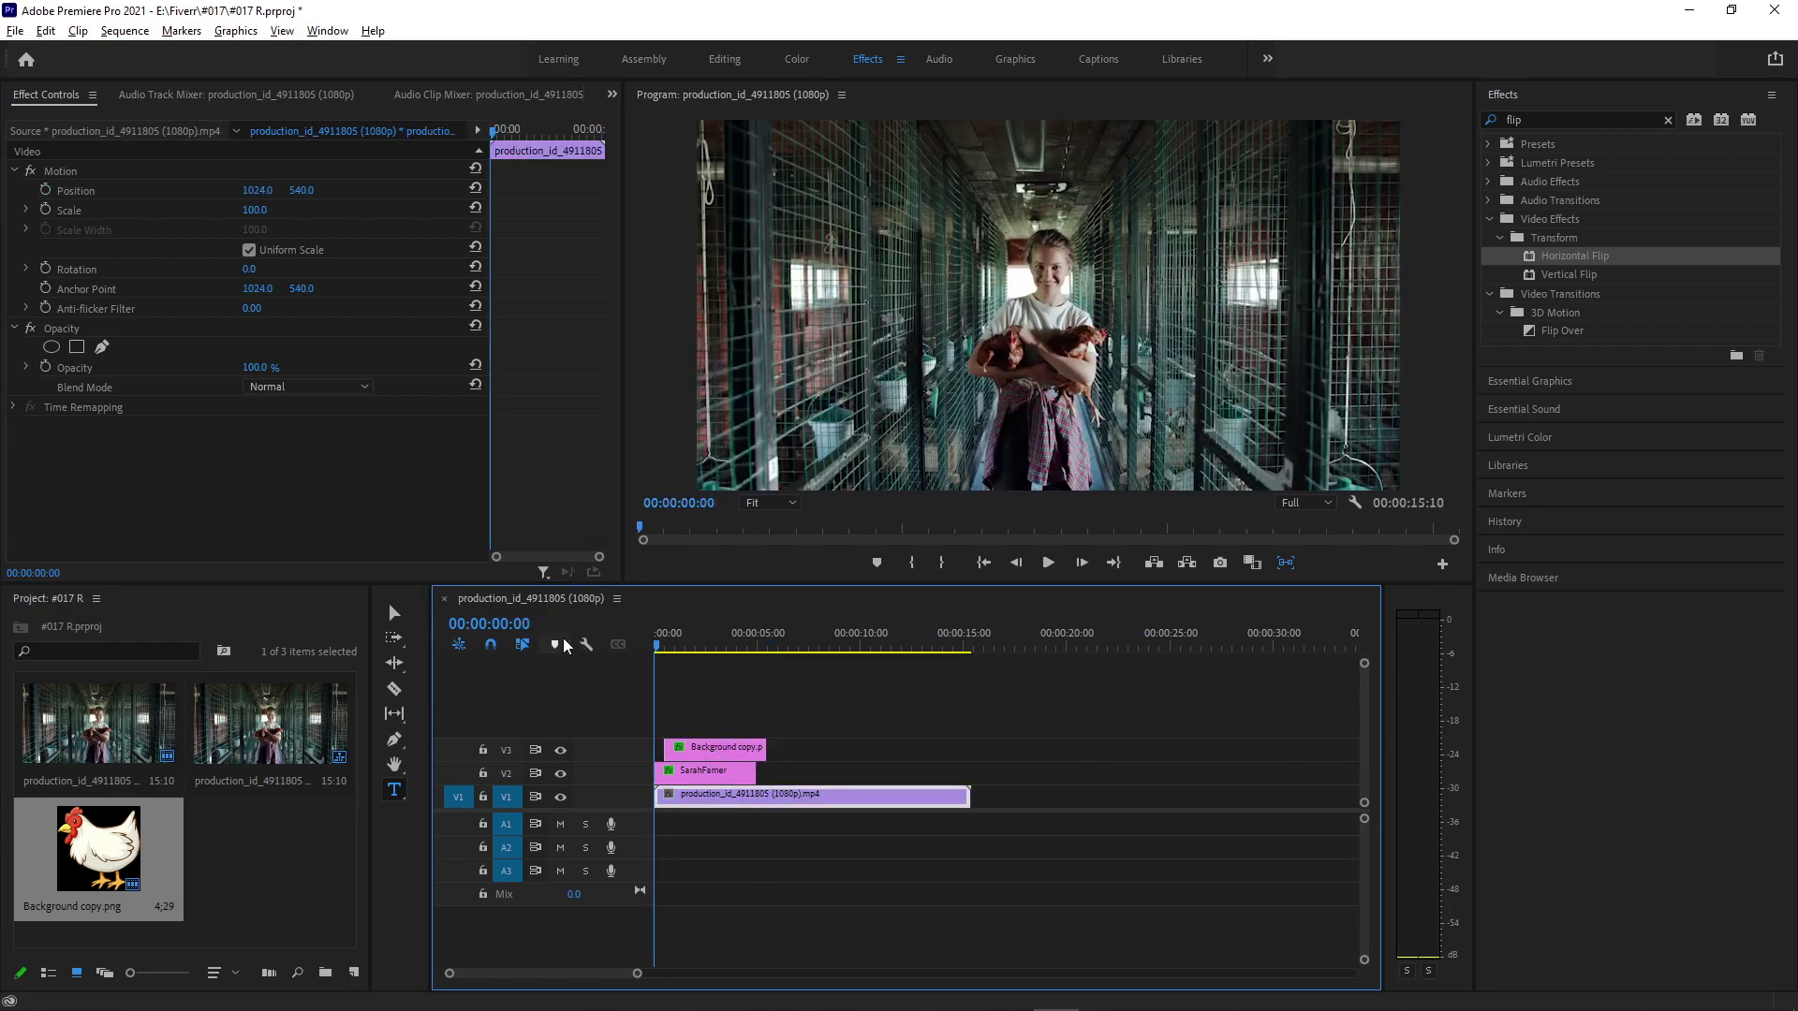
{"action": "key", "text": "space"}
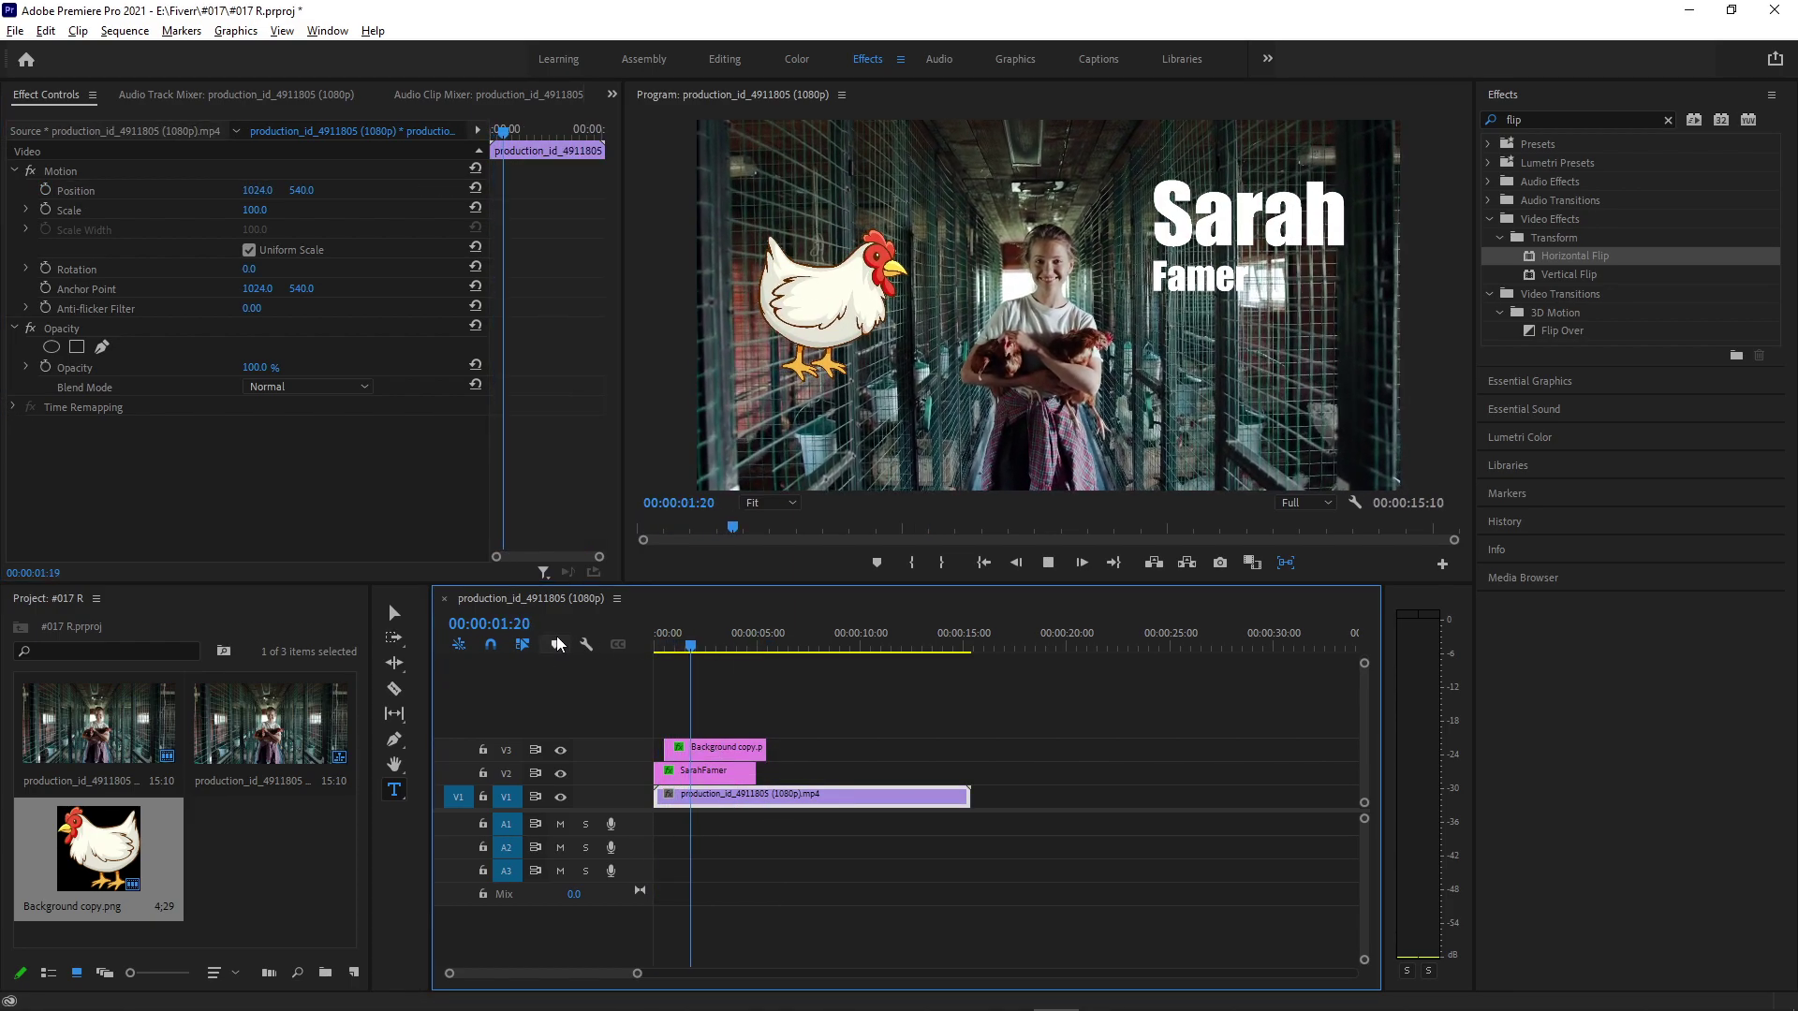
{"action": "key", "text": "space"}
{"action": "key", "text": "Home"}
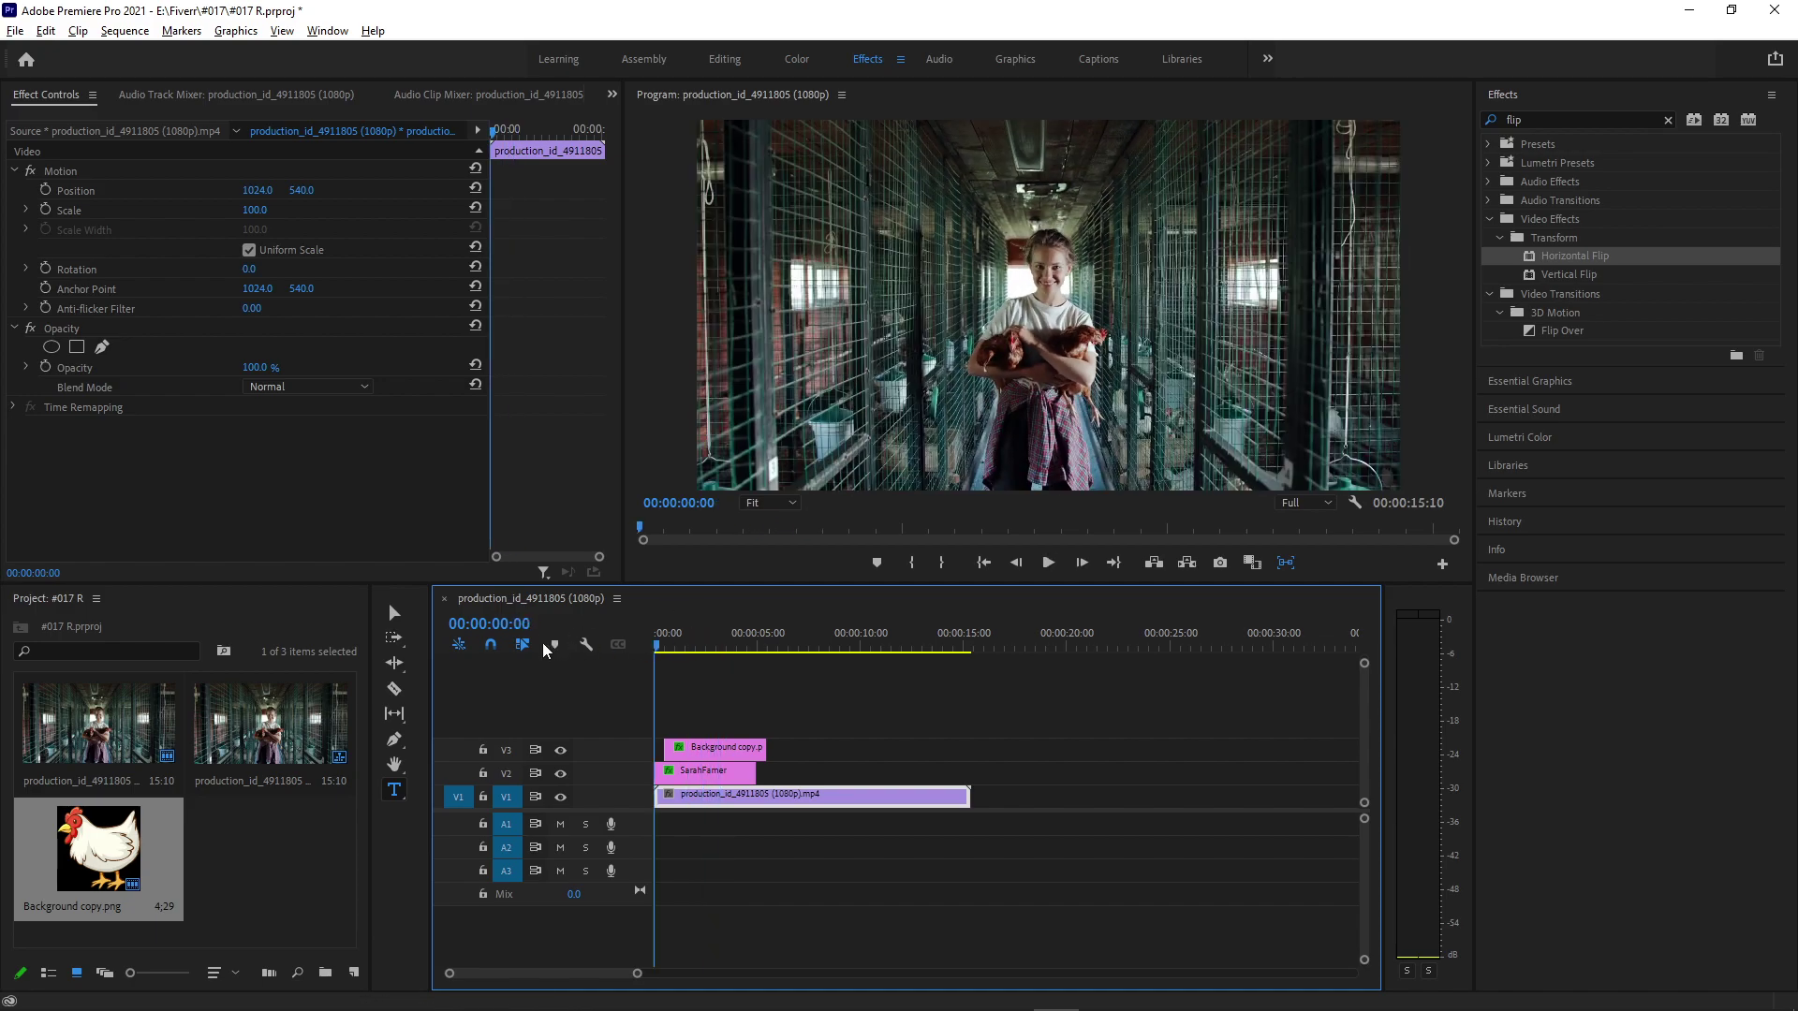
{"action": "key", "text": "space"}
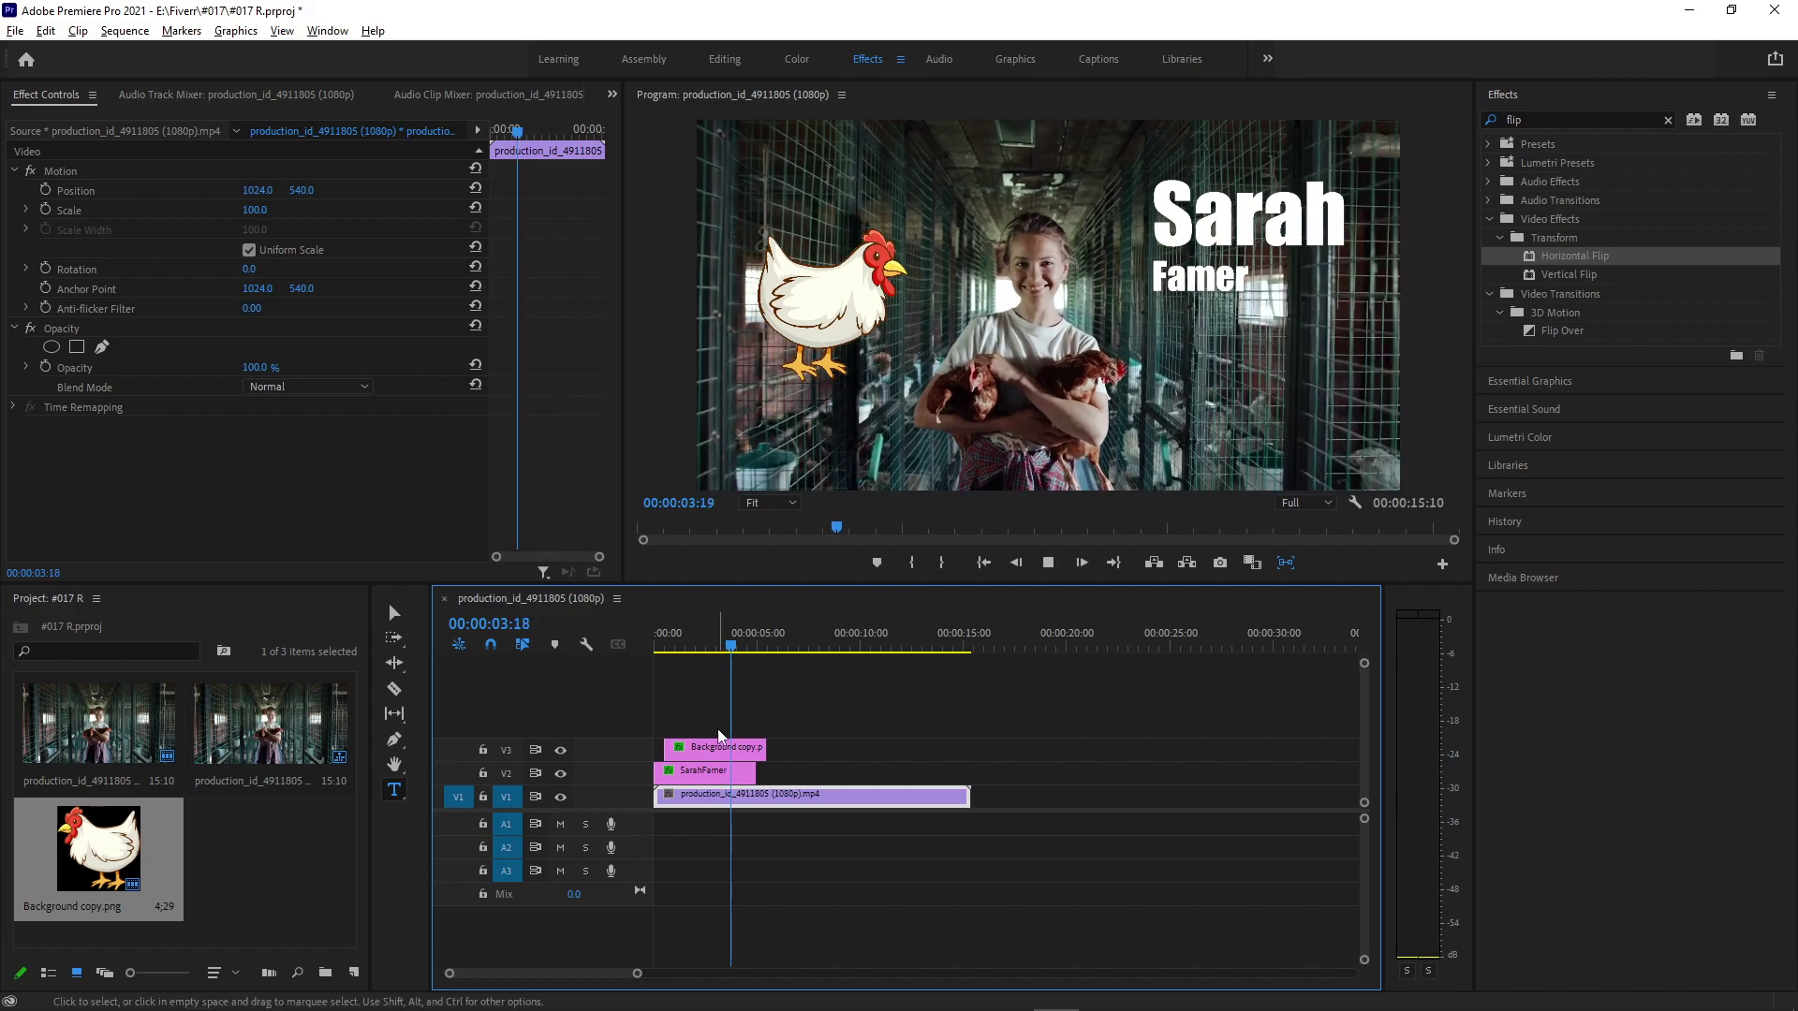
{"action": "key", "text": "space"}
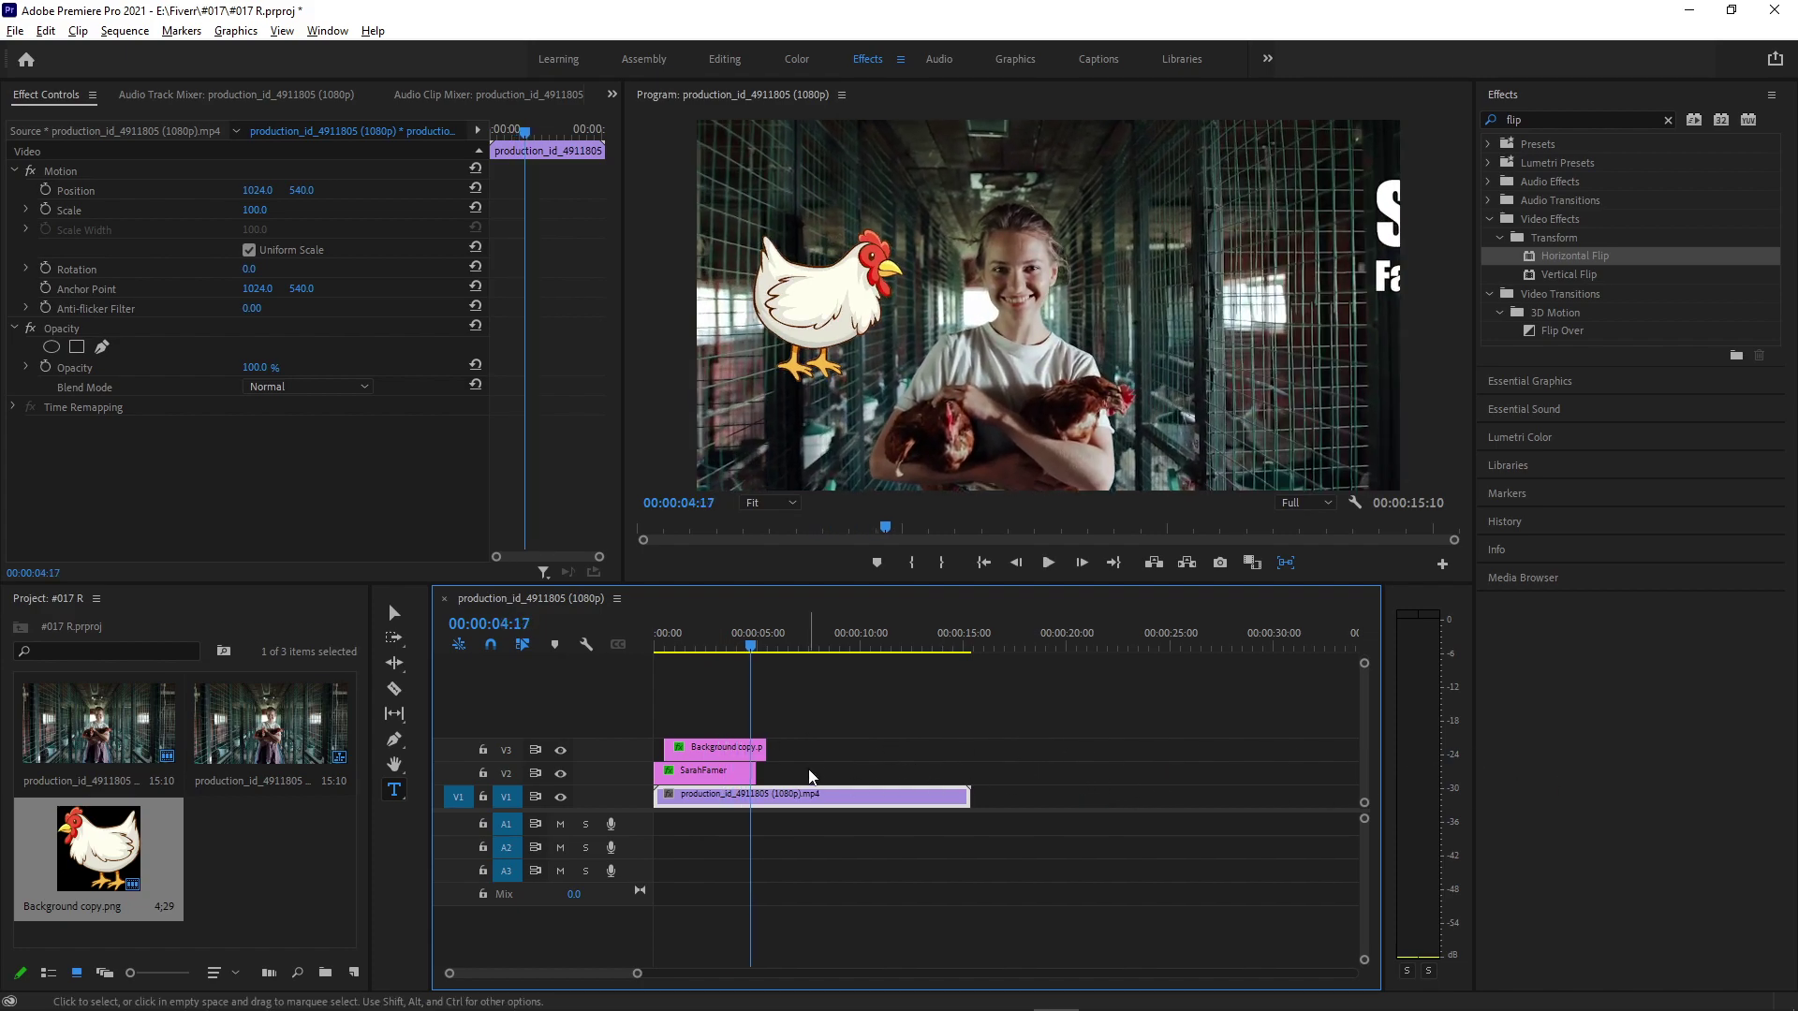
Search the effects for "transf" and apply the Distort Transform effect to the title clip on V2
{"action": "left_click", "coordinate": [813, 745]}
{"action": "left_click", "coordinate": [762, 749]}
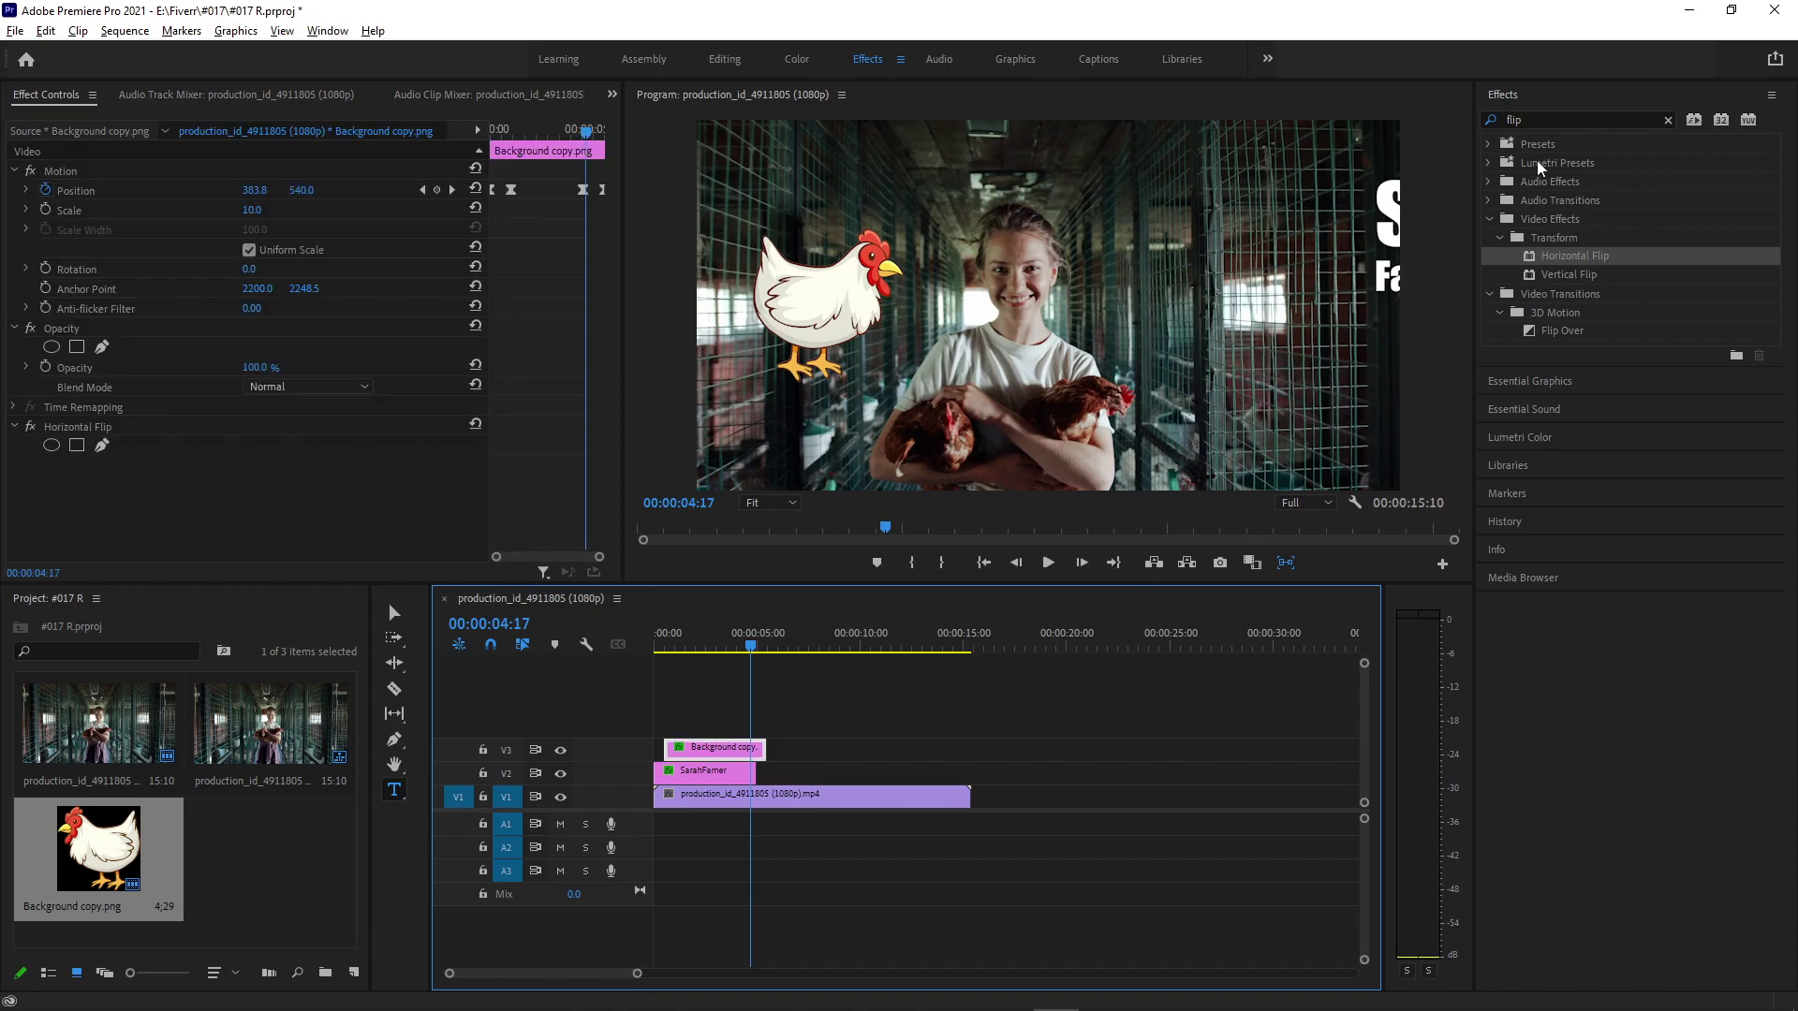
{"action": "left_click", "coordinate": [1543, 122]}
{"action": "type", "text": "tr"}
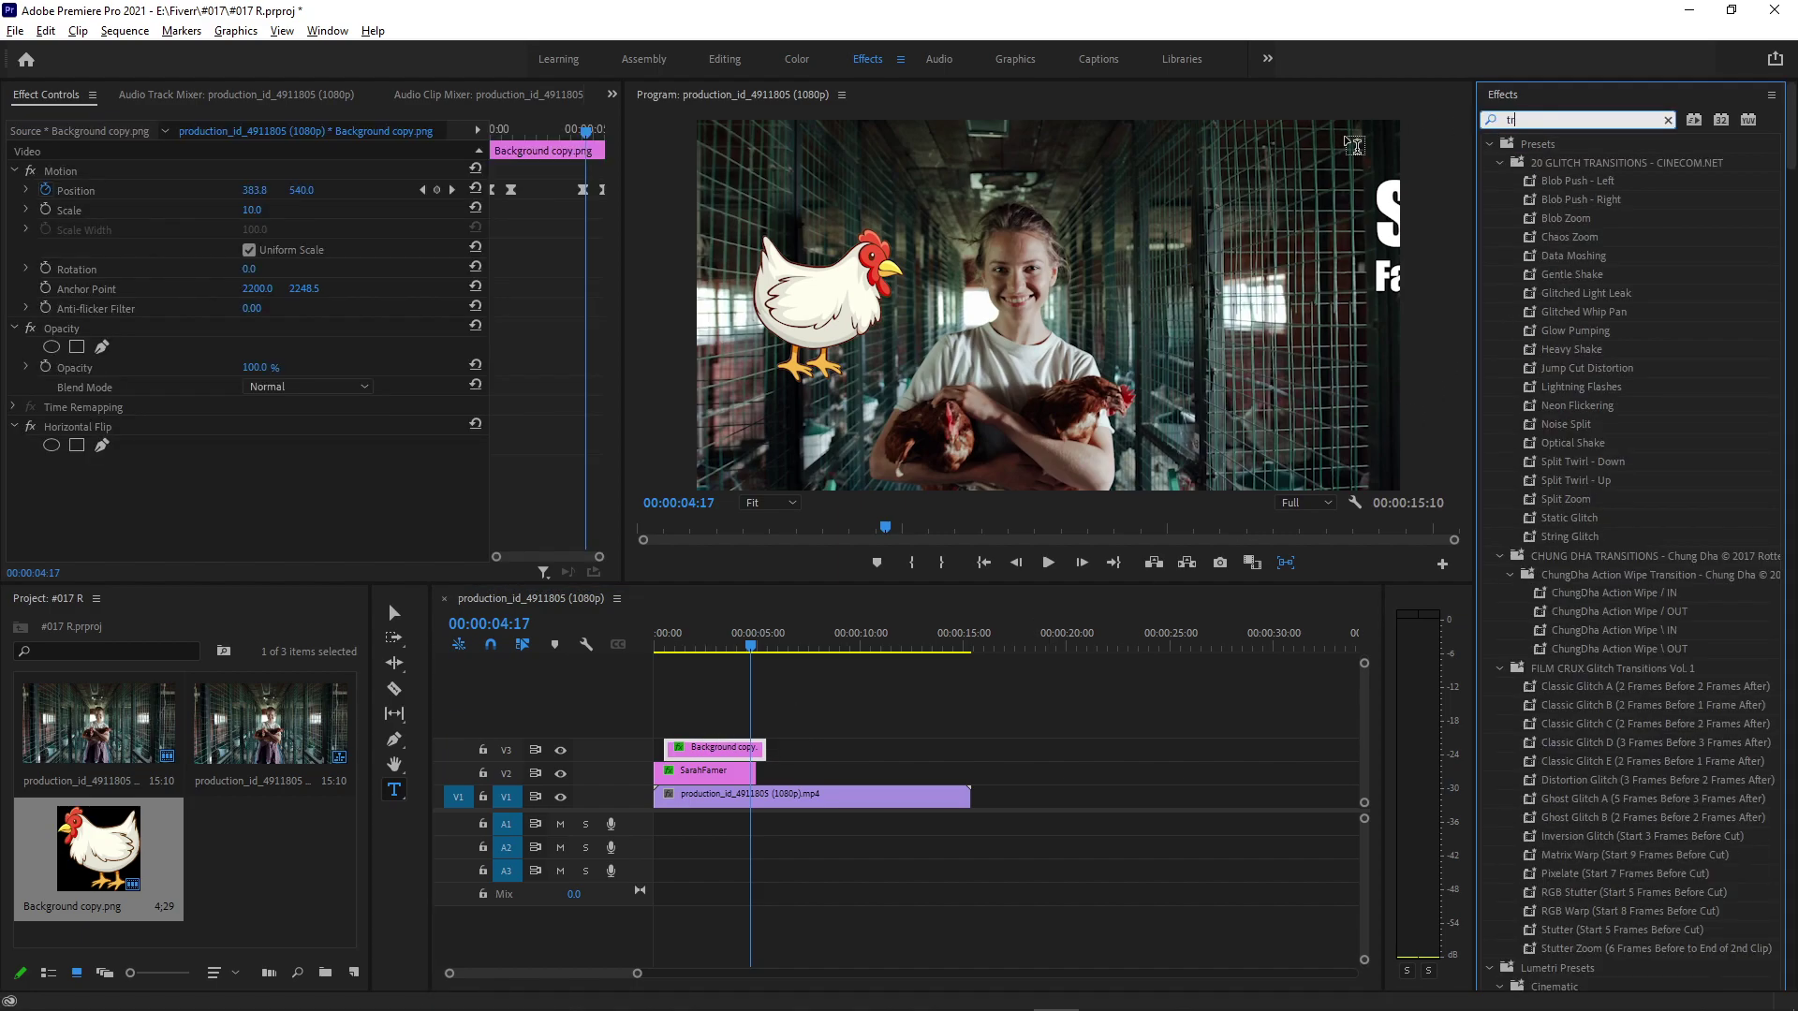
{"action": "type", "text": "ansf"}
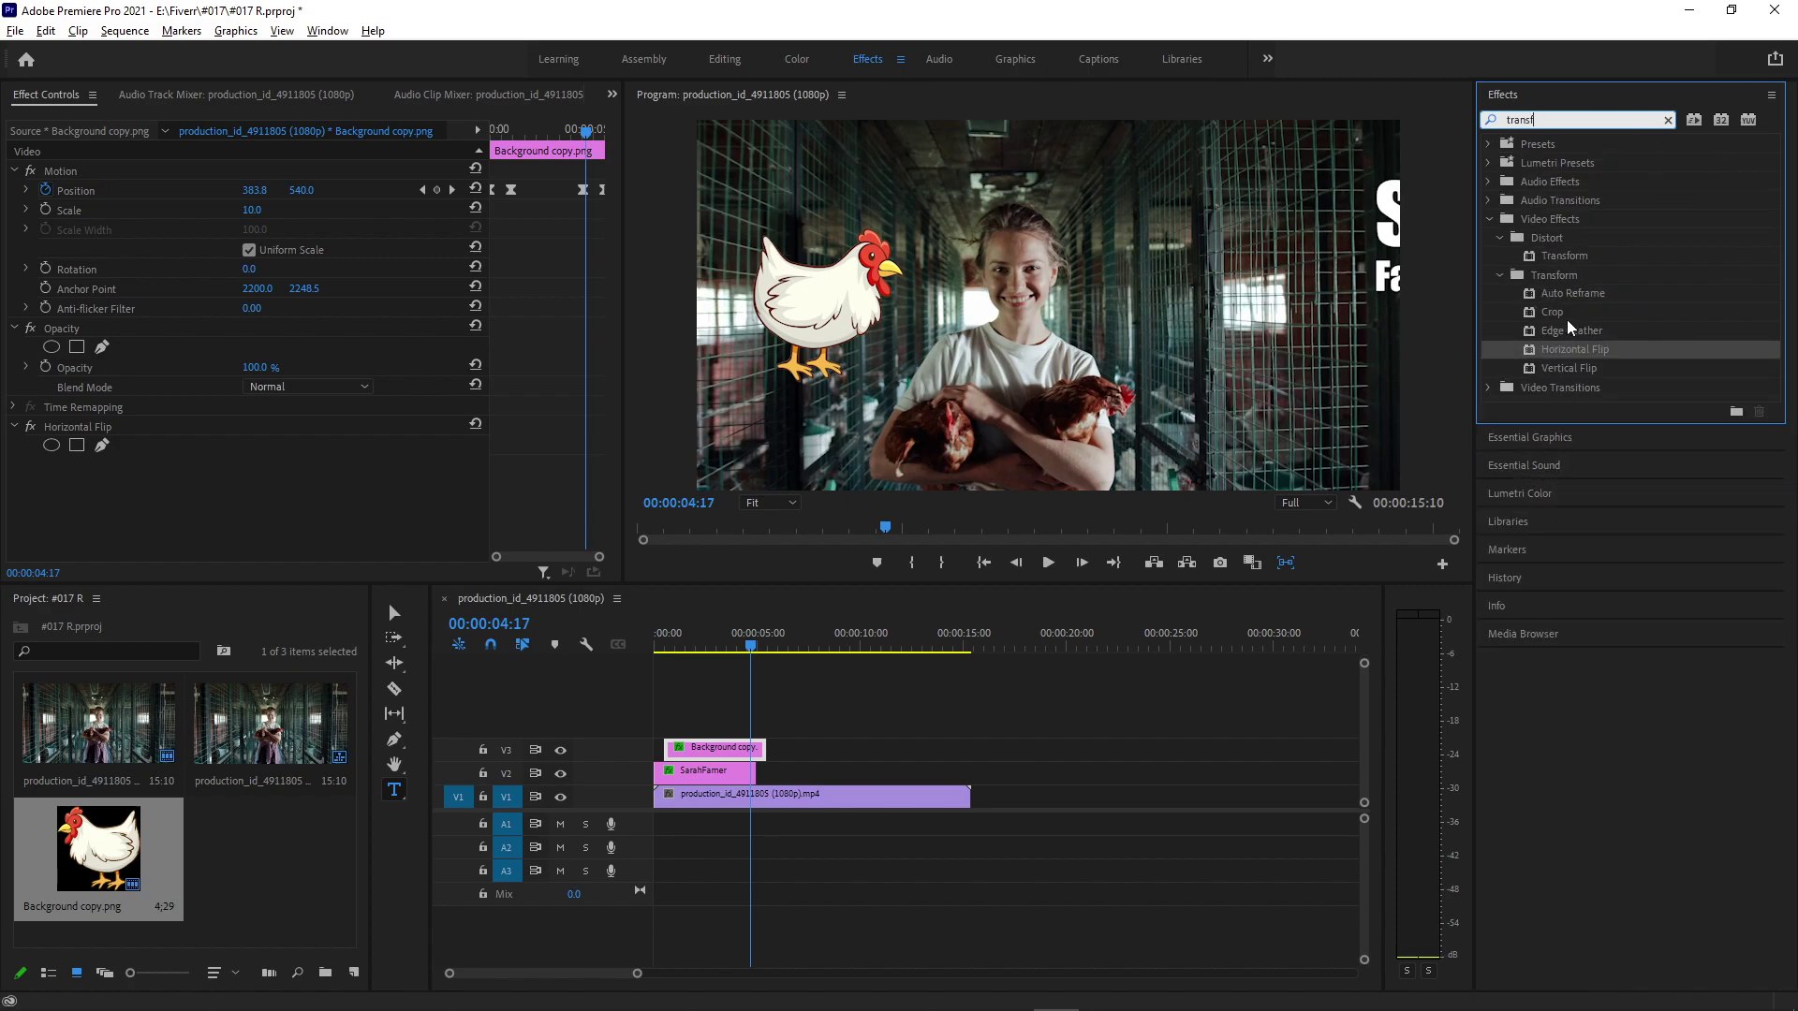
{"action": "left_click_drag", "start_coordinate": [1565, 258], "coordinate": [693, 773]}
Turn off Use Composition's Shutter Angle in the title's Transform effect and set the Shutter Angle to 94
{"action": "left_click_drag", "start_coordinate": [721, 648], "coordinate": [701, 647]}
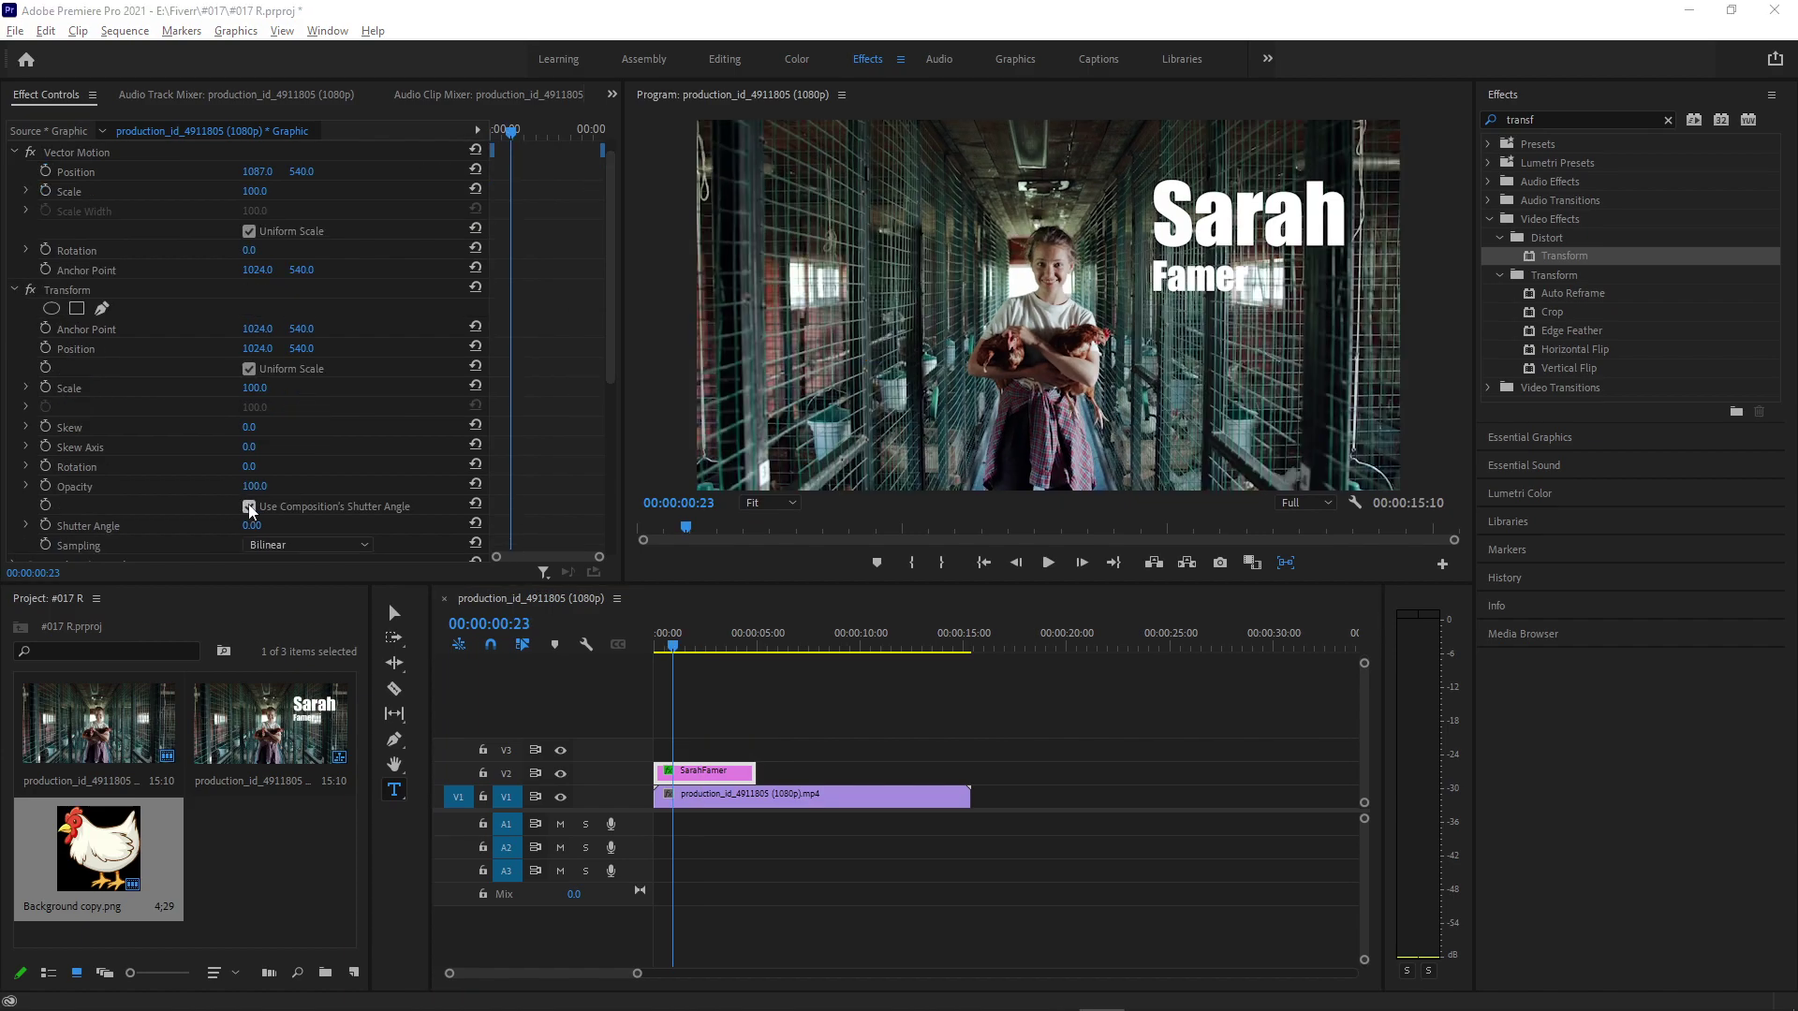
{"action": "left_click", "coordinate": [250, 507]}
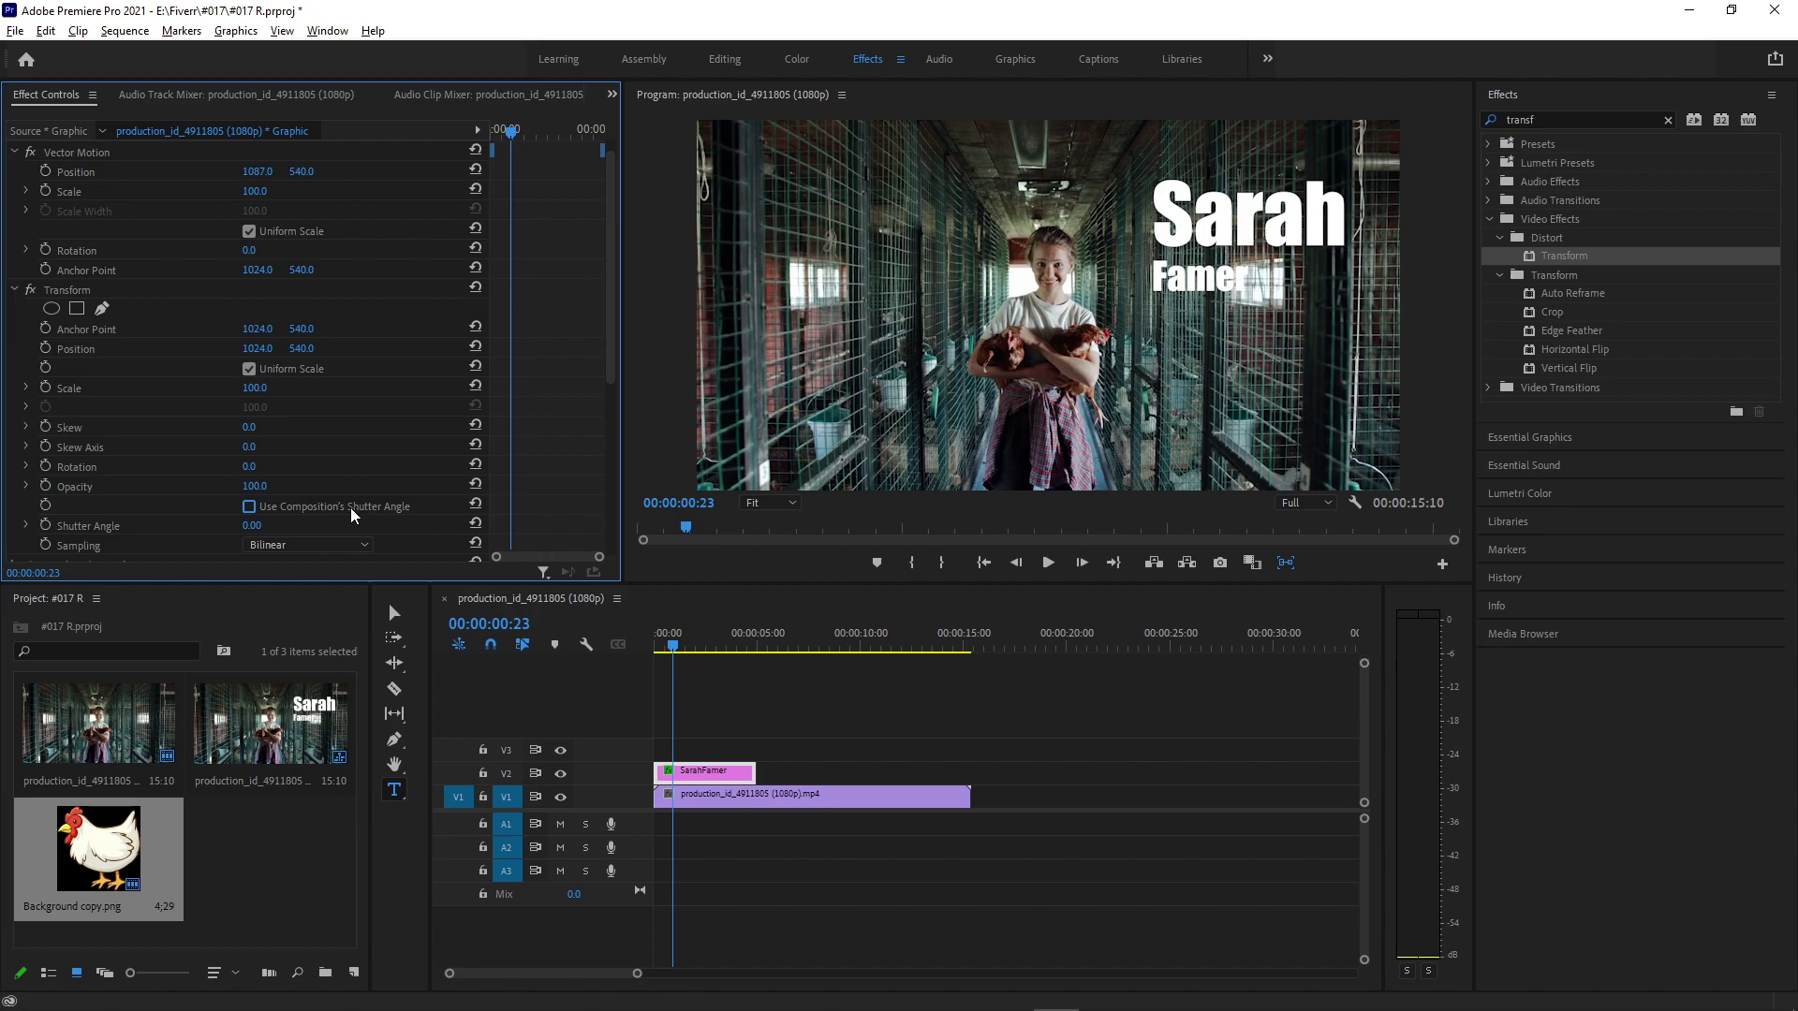
{"action": "left_click_drag", "start_coordinate": [259, 542], "coordinate": [362, 542]}
Keyframe the title's Transform Position from 1756 at 00:00:00:00 to 1117 at 00:00:00:15 and play back the slide-in
{"action": "left_click_drag", "start_coordinate": [511, 131], "coordinate": [475, 124]}
{"action": "left_click", "coordinate": [45, 348]}
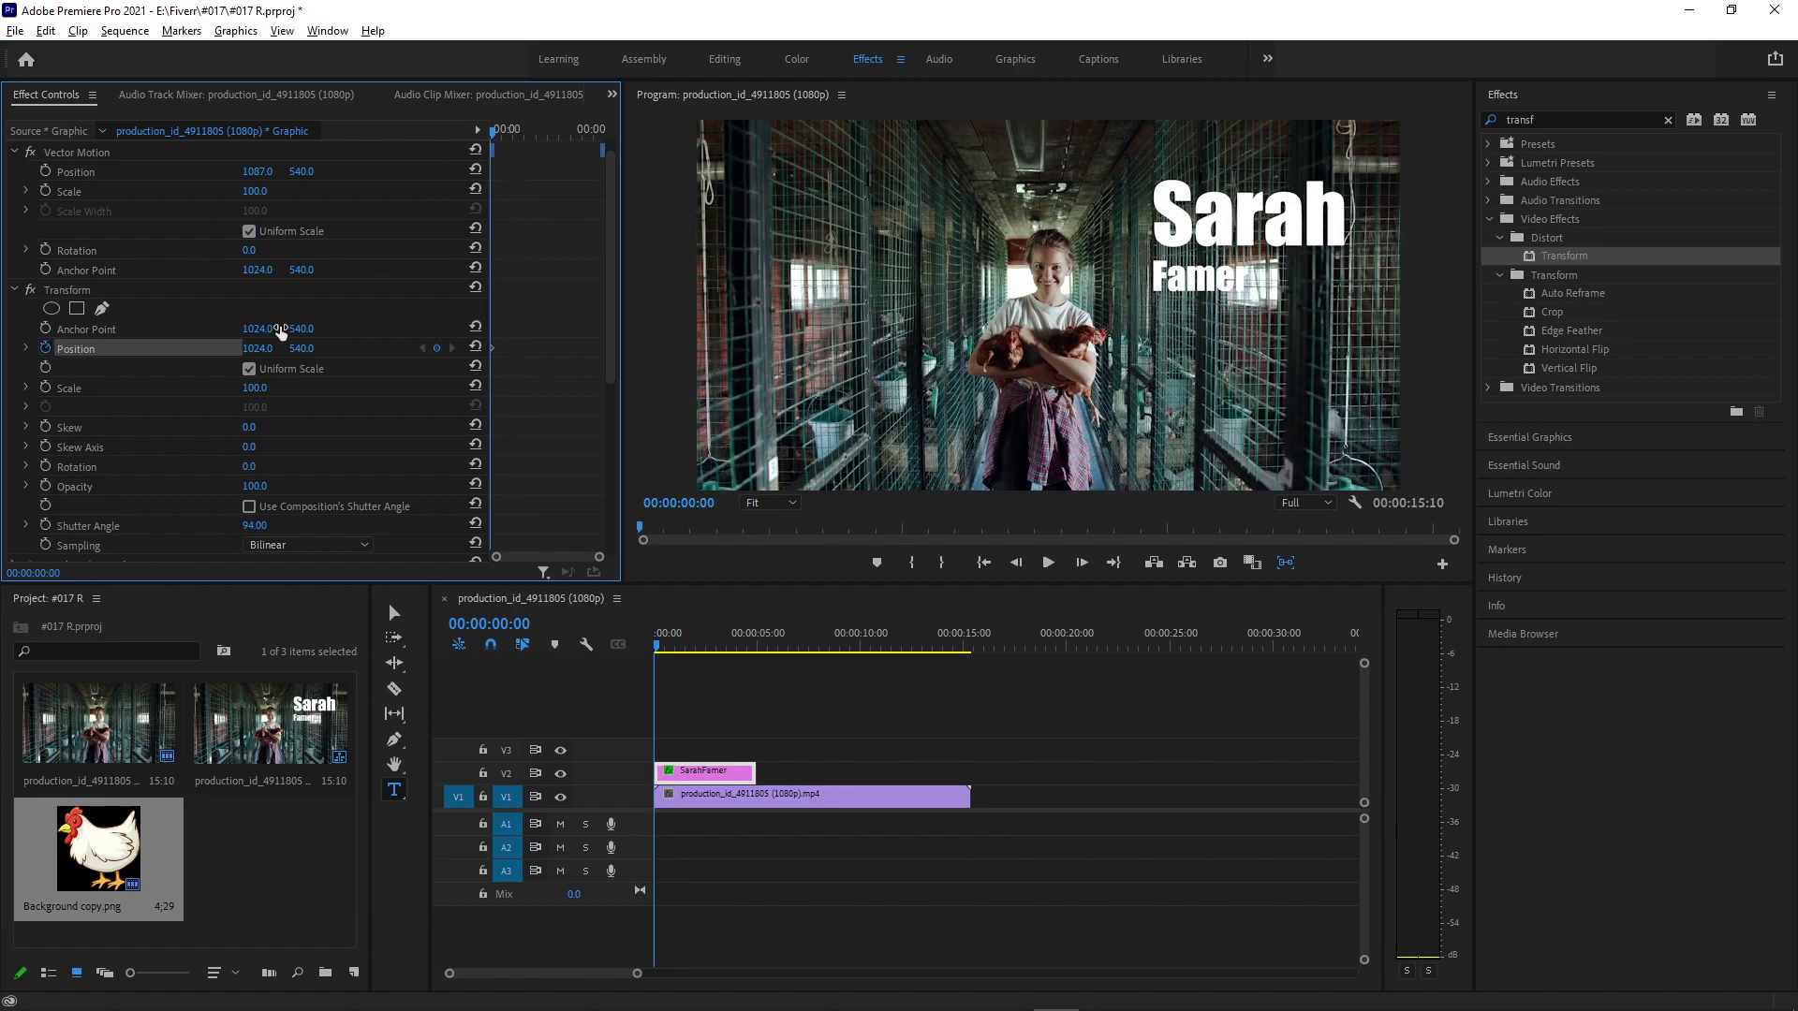
{"action": "left_click_drag", "start_coordinate": [256, 352], "coordinate": [949, 352]}
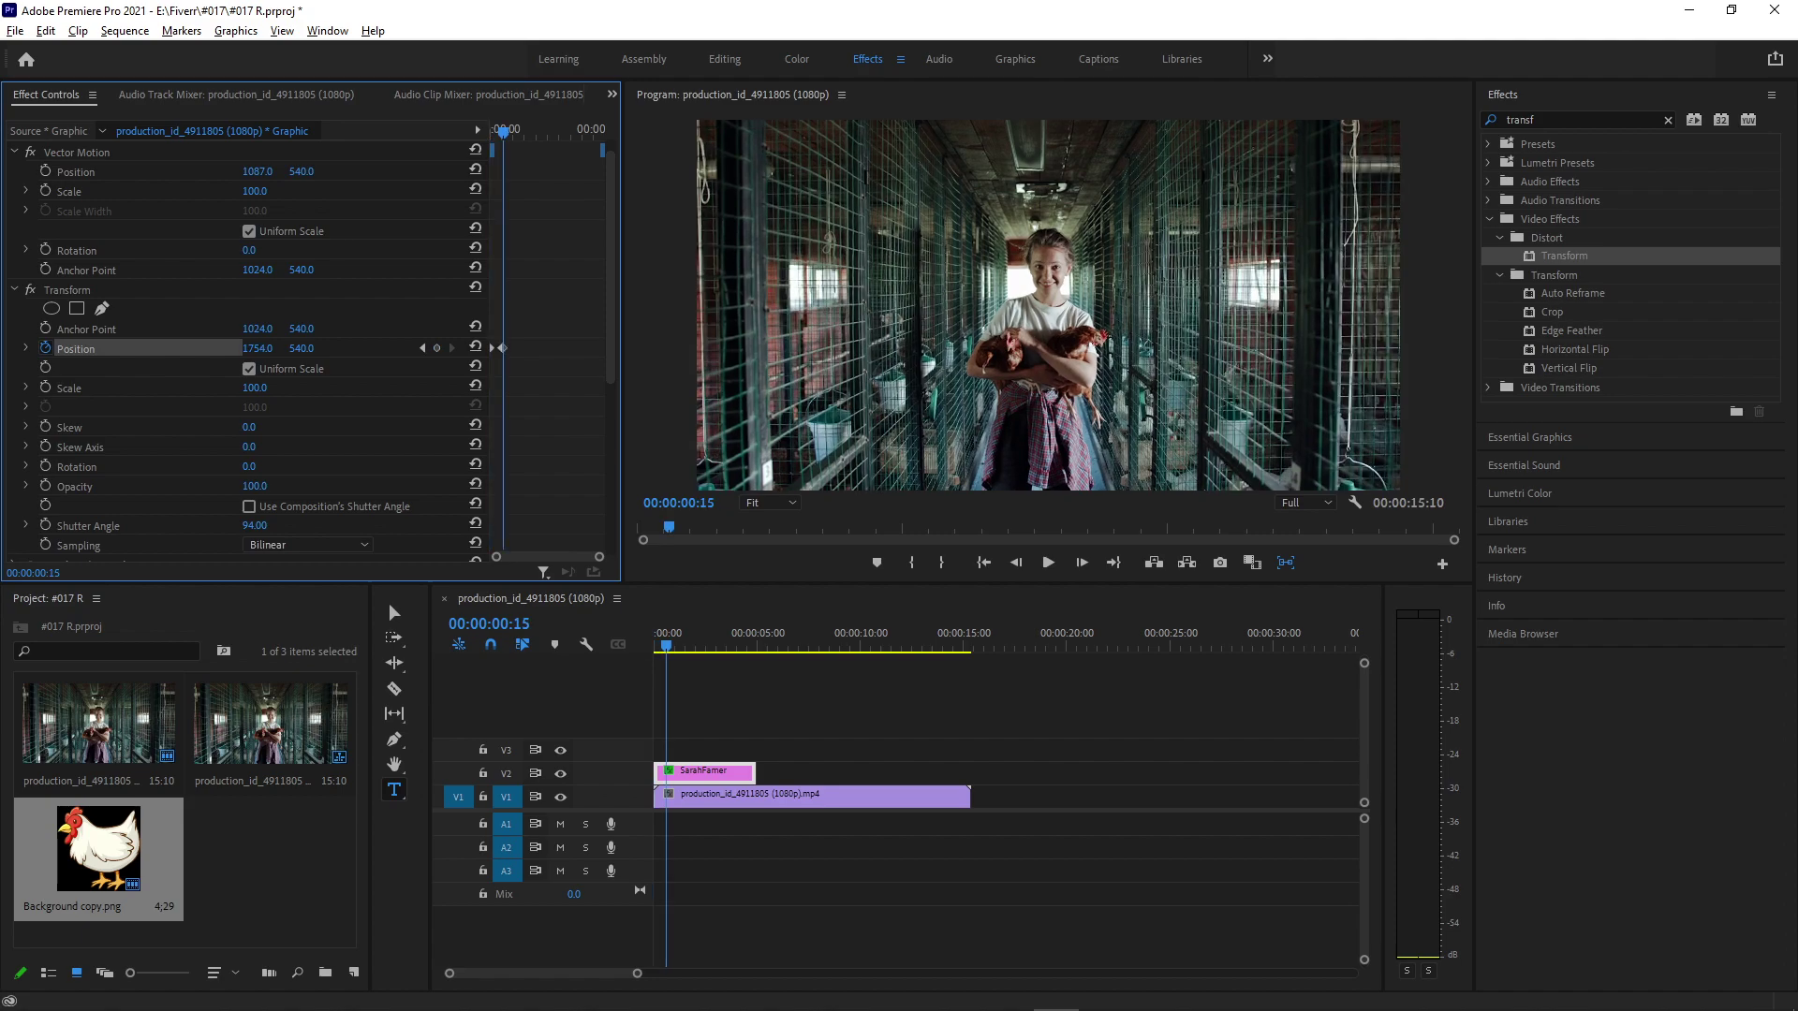
{"action": "left_click_drag", "start_coordinate": [256, 350], "coordinate": [179, 349]}
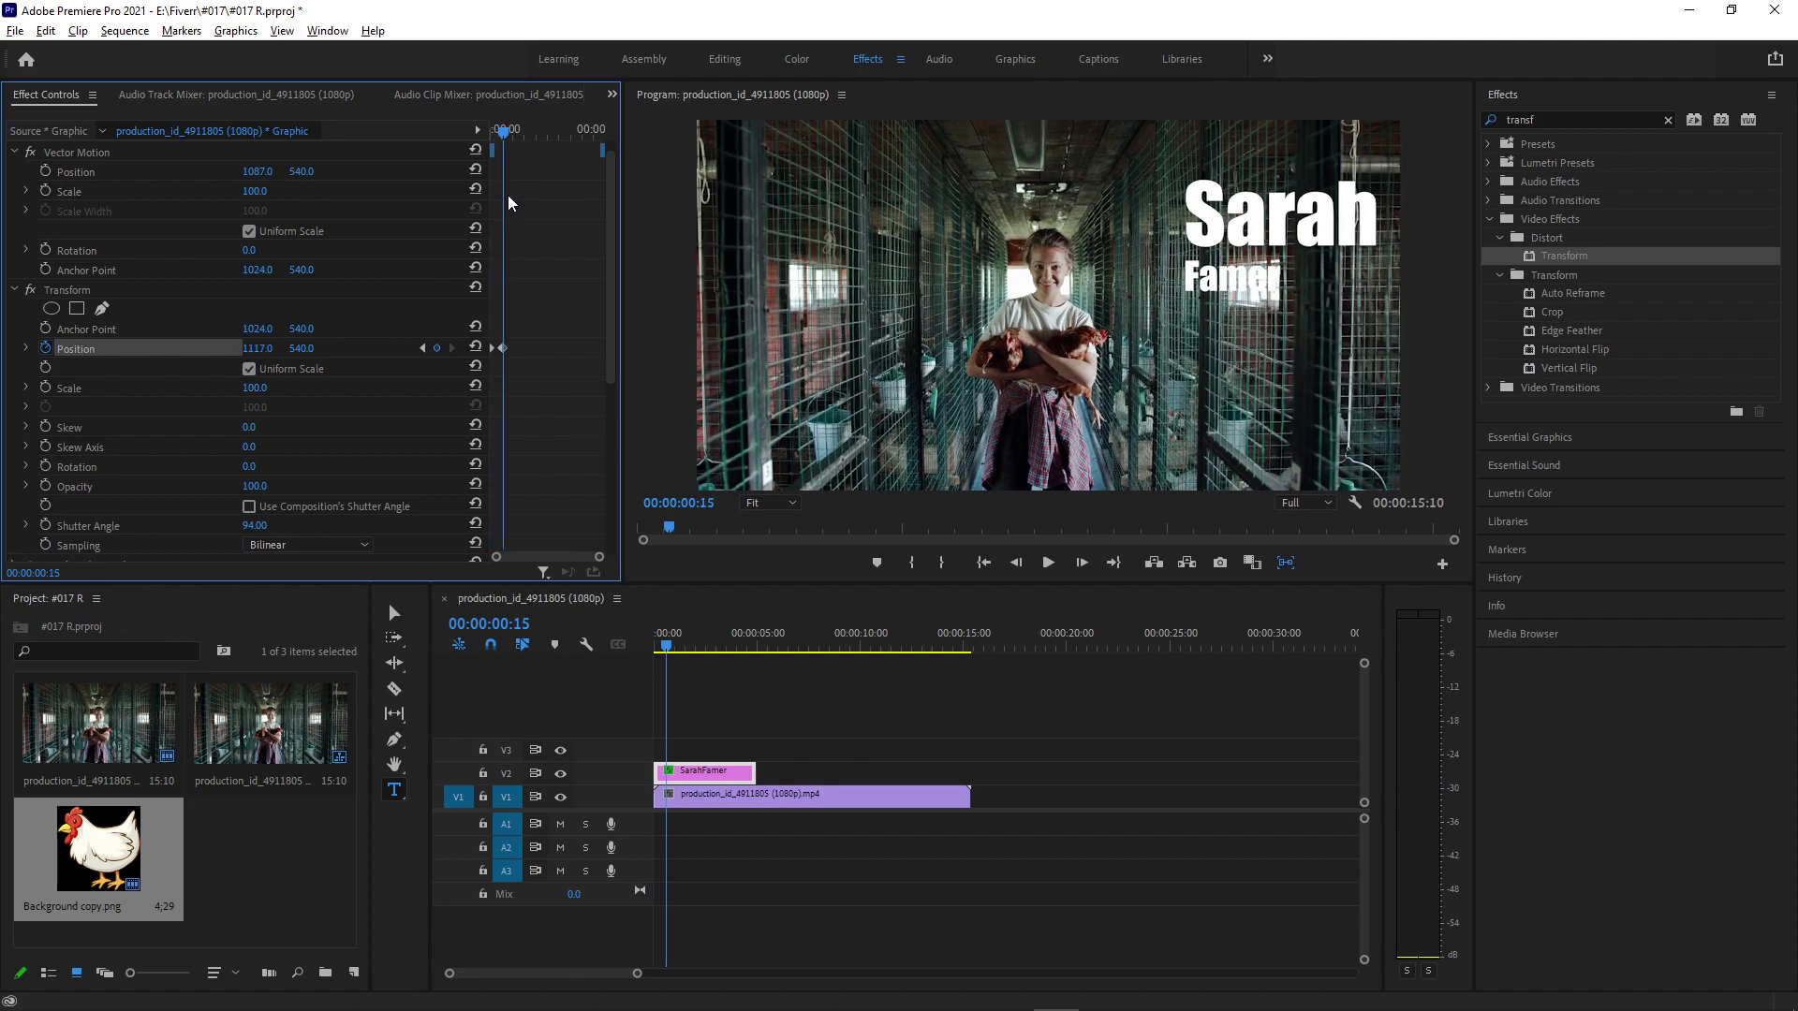
{"action": "key", "text": "Home"}
{"action": "key", "text": "space"}
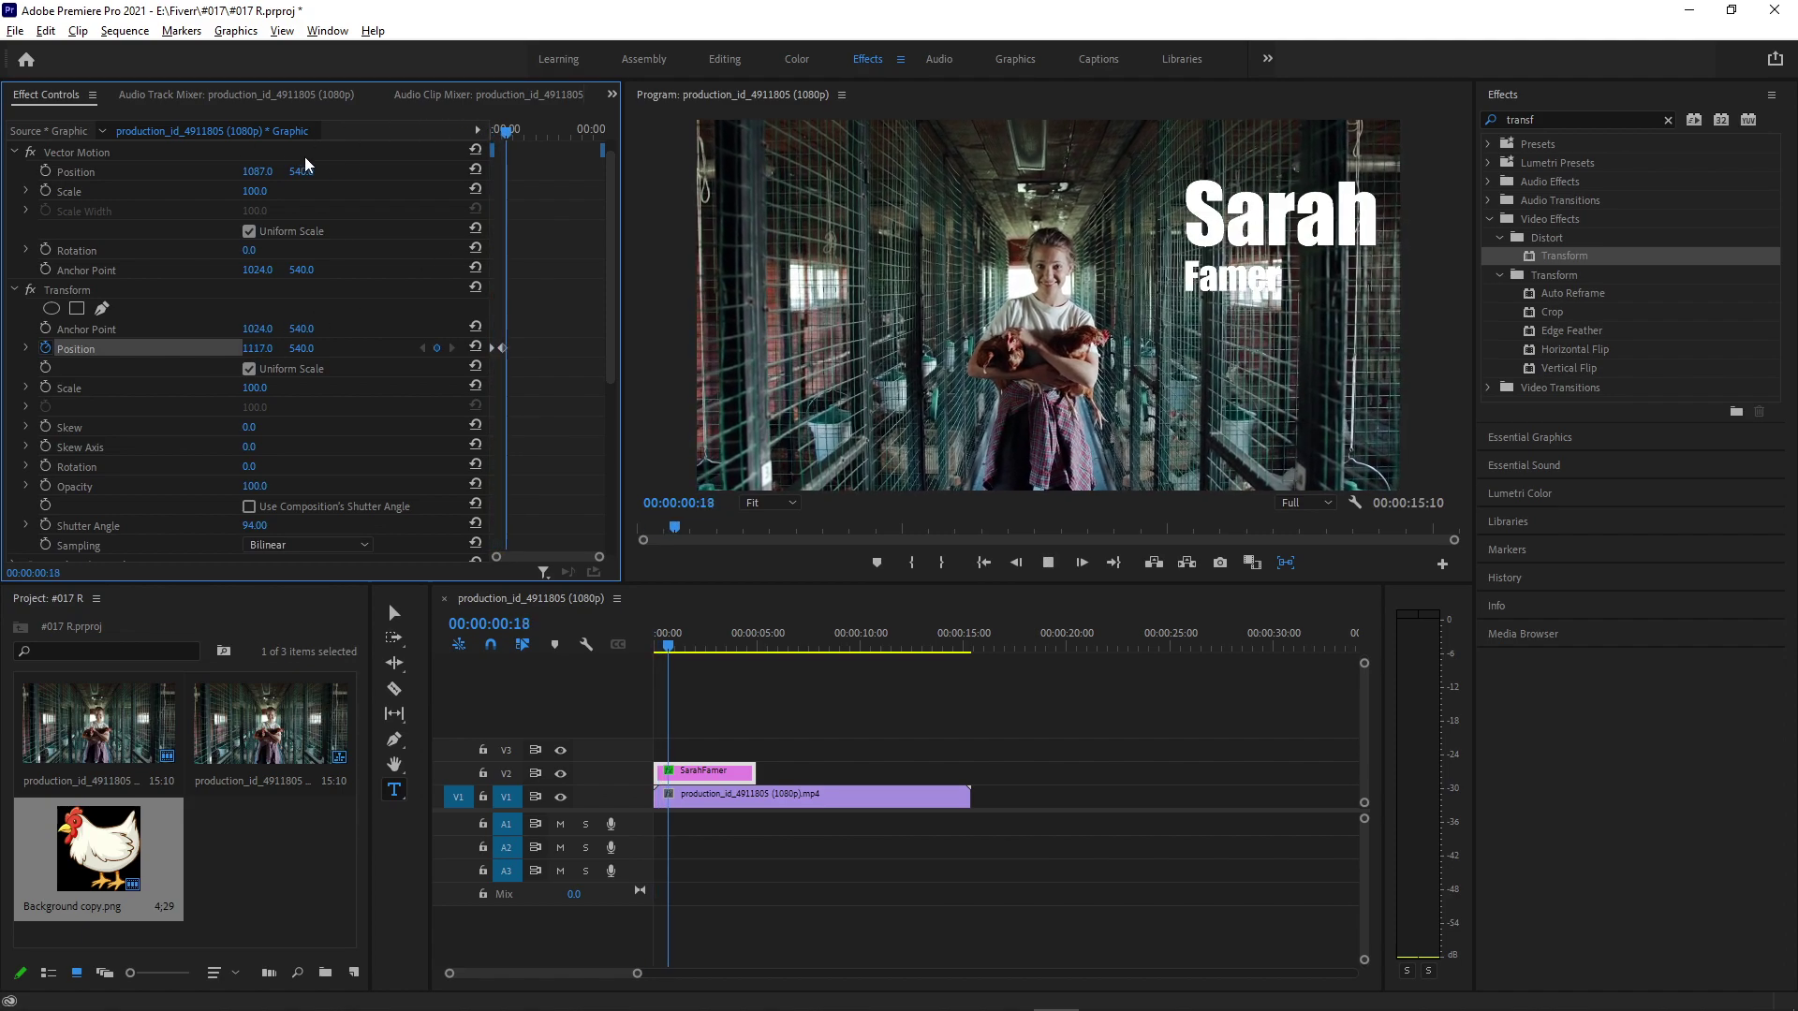
{"action": "key", "text": "space"}
{"action": "key", "text": "Home"}
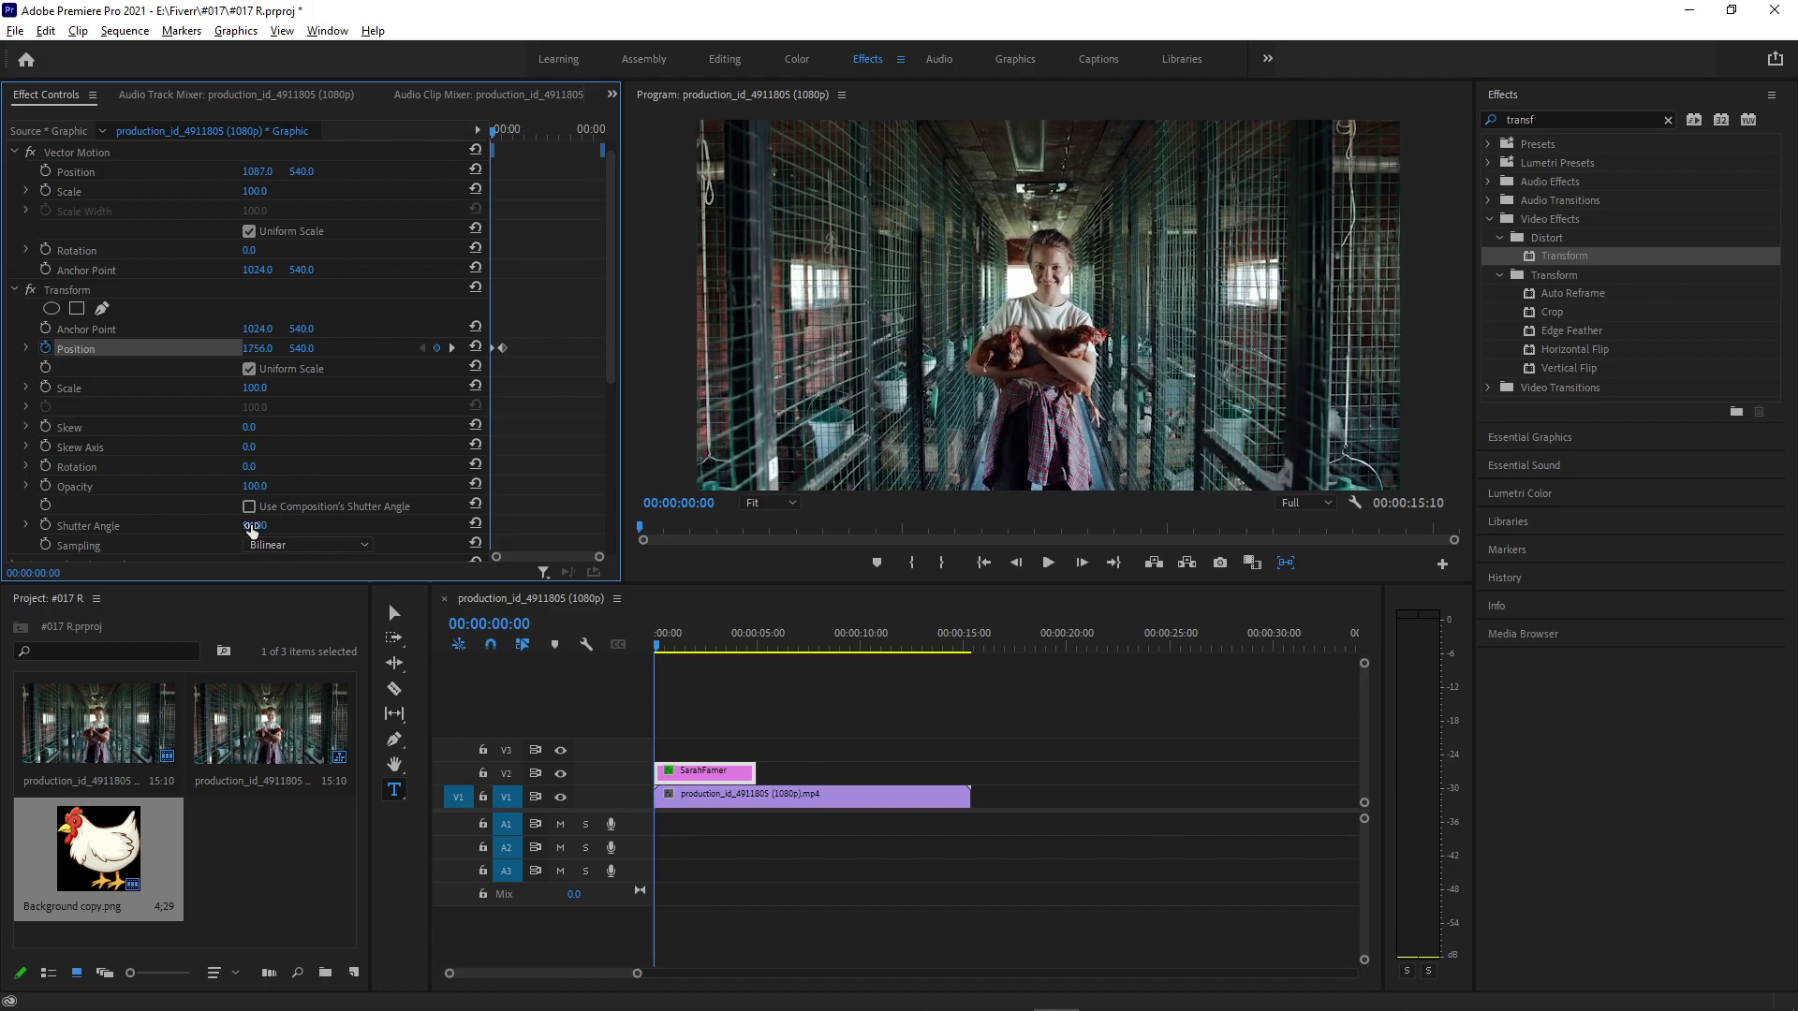
Set the Transform effect's Shutter Angle to 200 and replay the title's slide-in from the start
{"action": "left_click", "coordinate": [251, 527]}
{"action": "type", "text": "200"}
{"action": "key", "text": "Return"}
{"action": "key", "text": "space"}
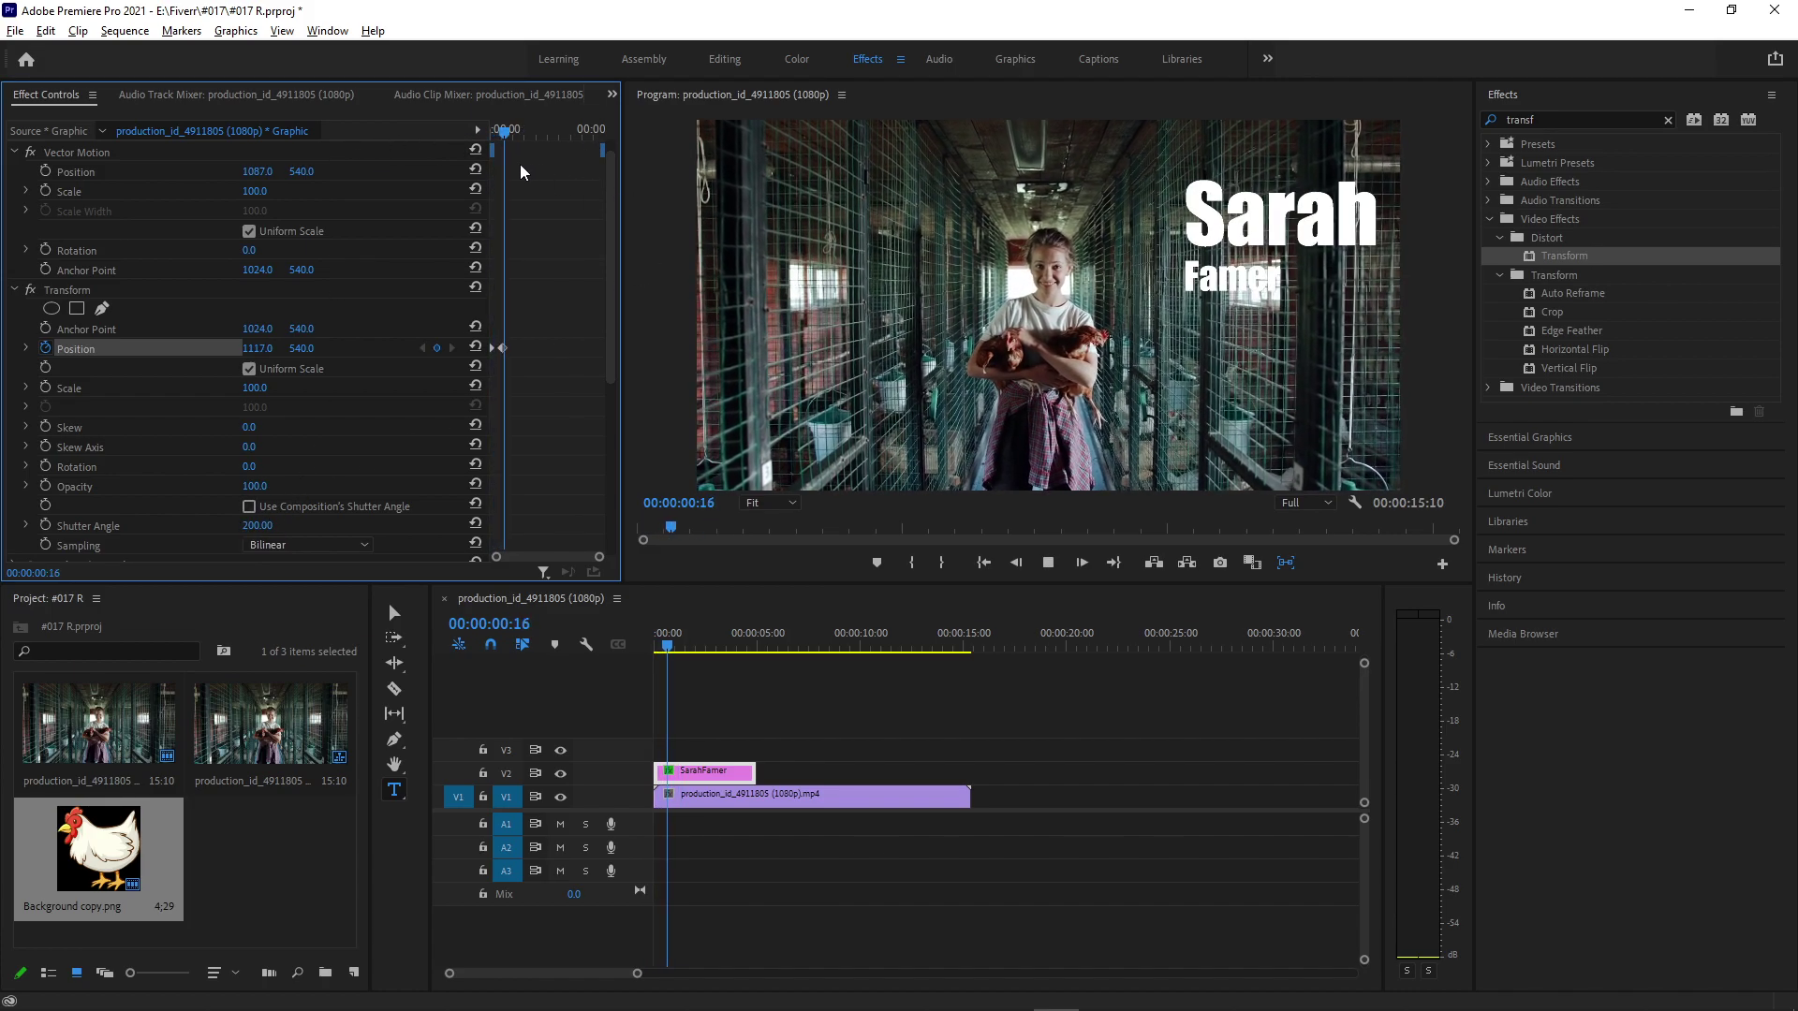
{"action": "left_click_drag", "start_coordinate": [532, 135], "coordinate": [394, 126]}
{"action": "key", "text": "space"}
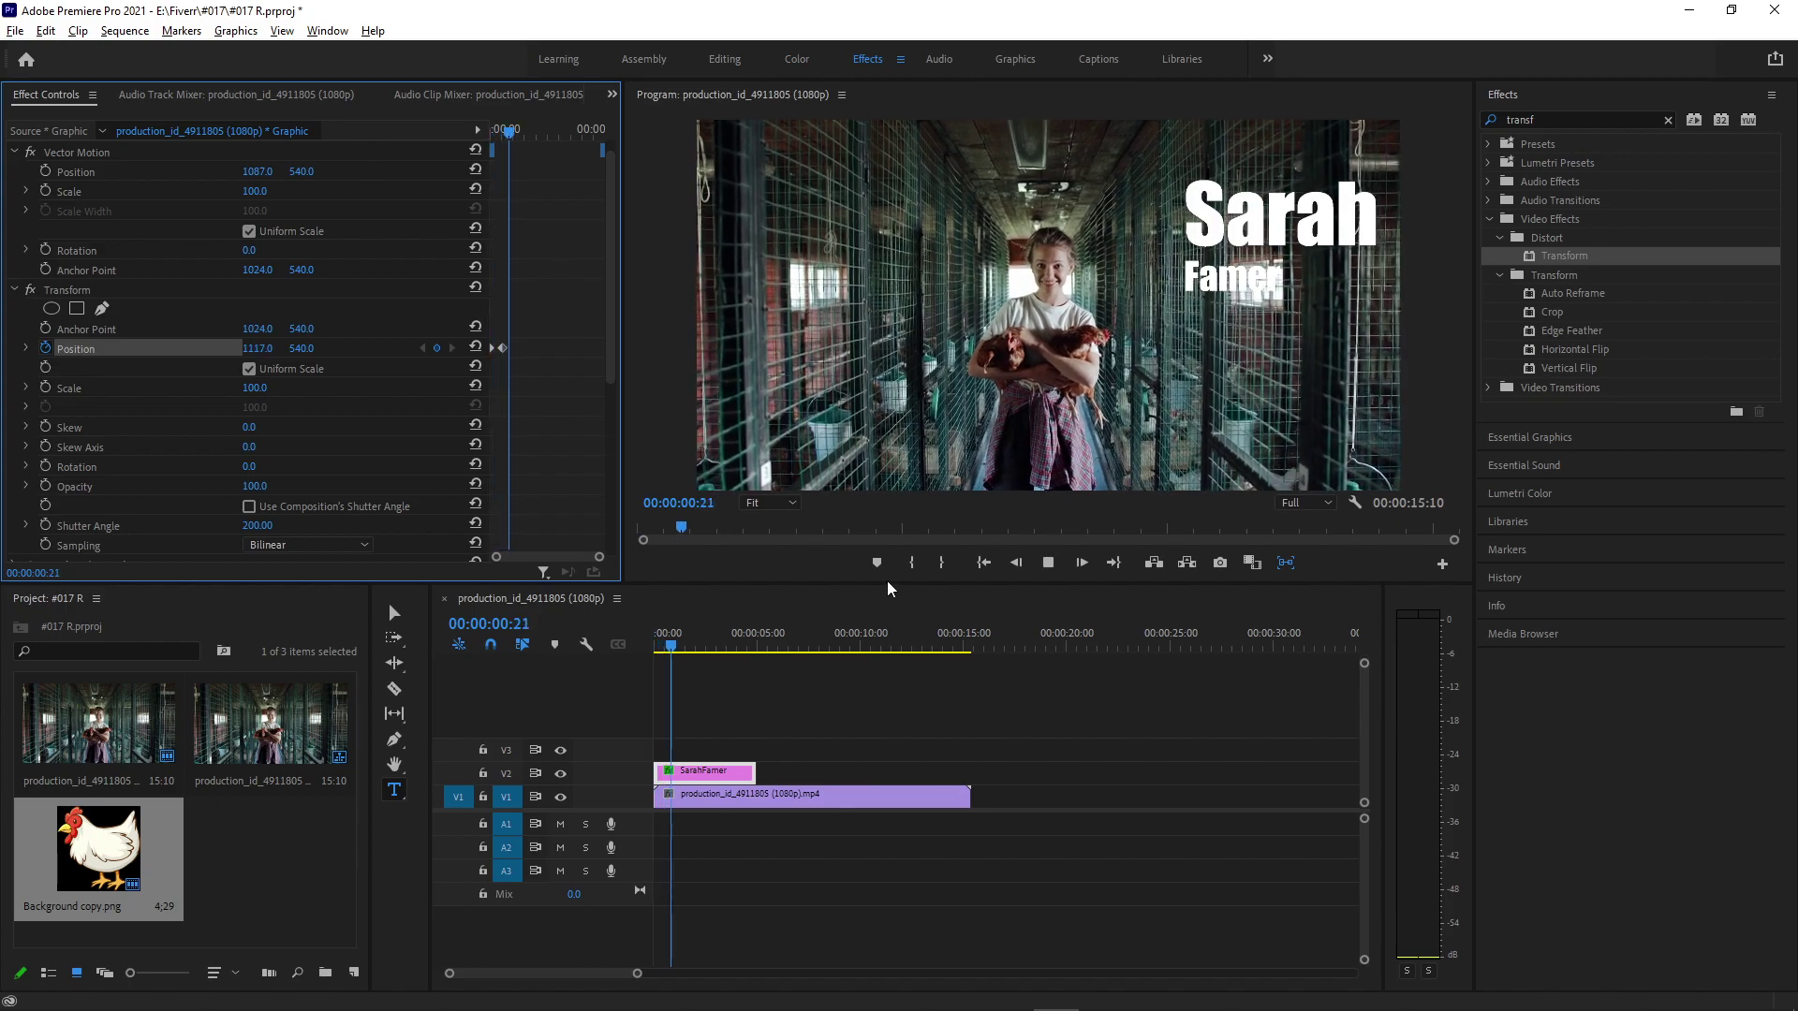
{"action": "key", "text": "space"}
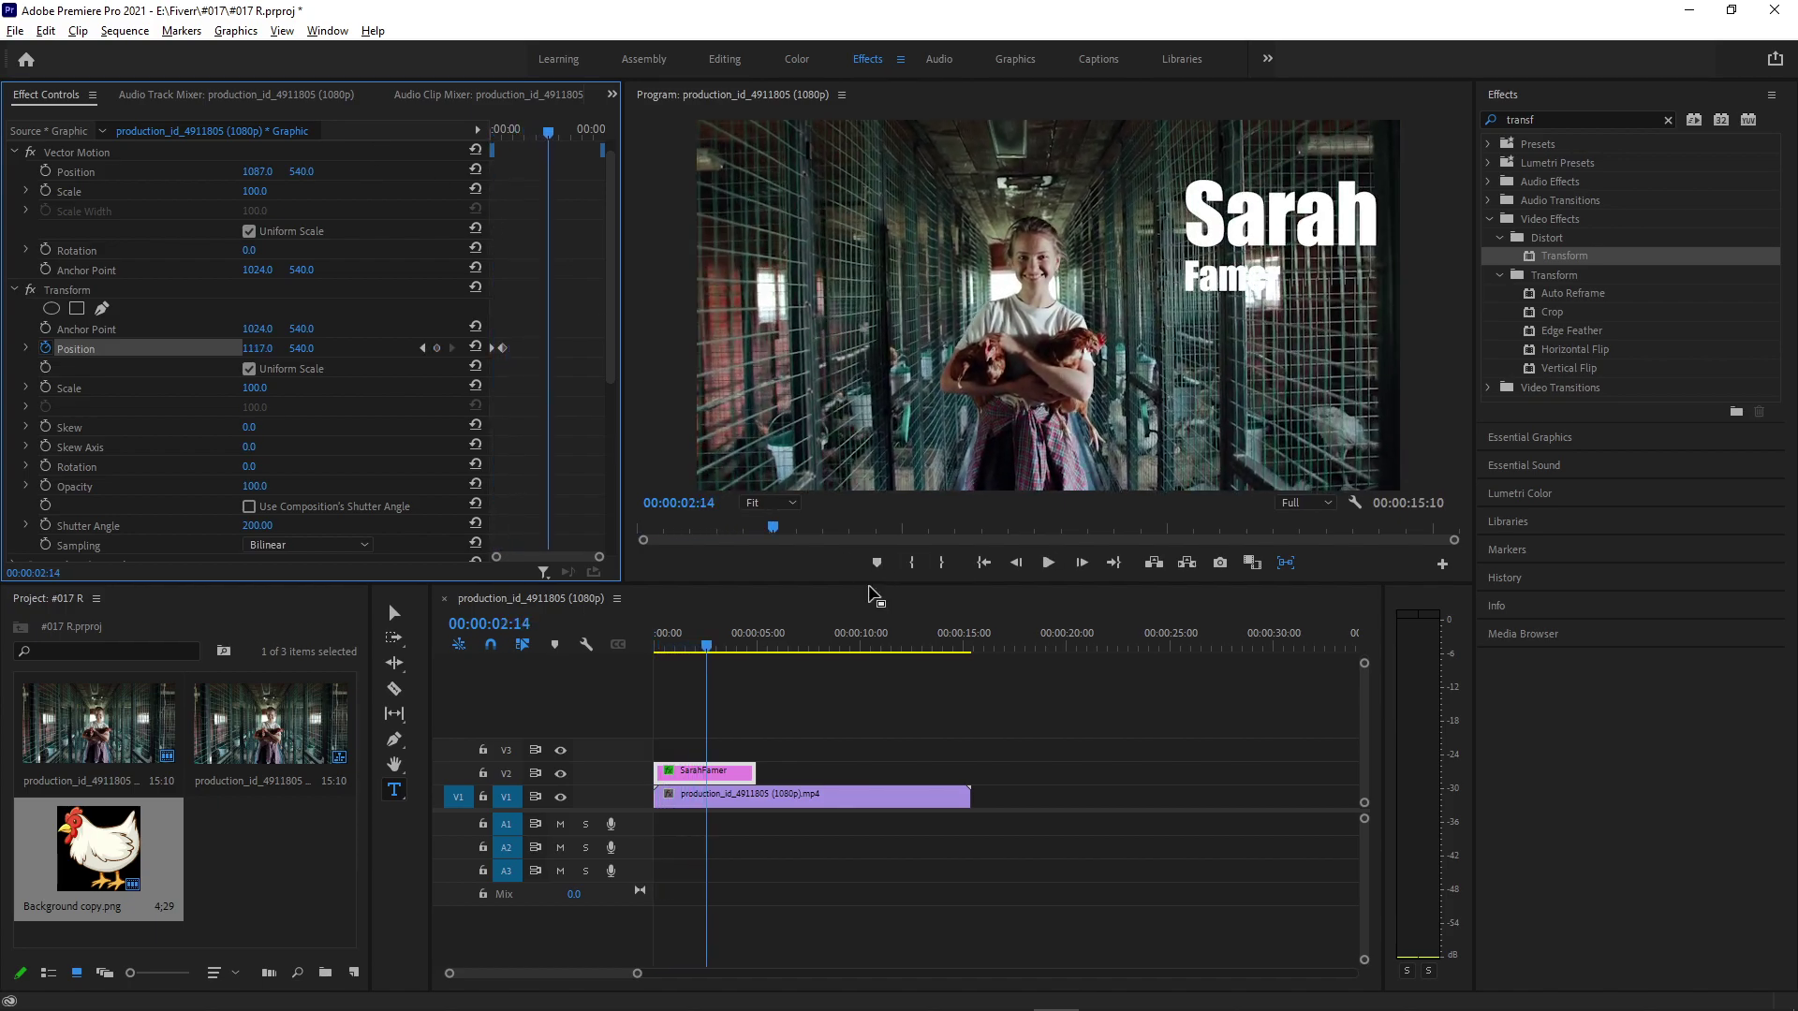